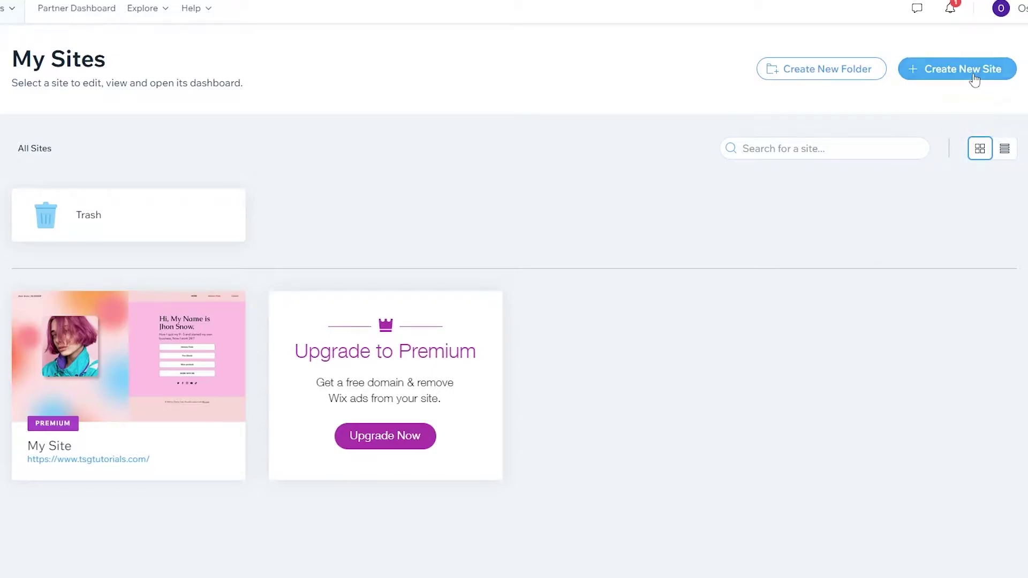
- Create a new site on the Wix platform and go to template editing
{"action": "left_click", "coordinate": [951, 78]}
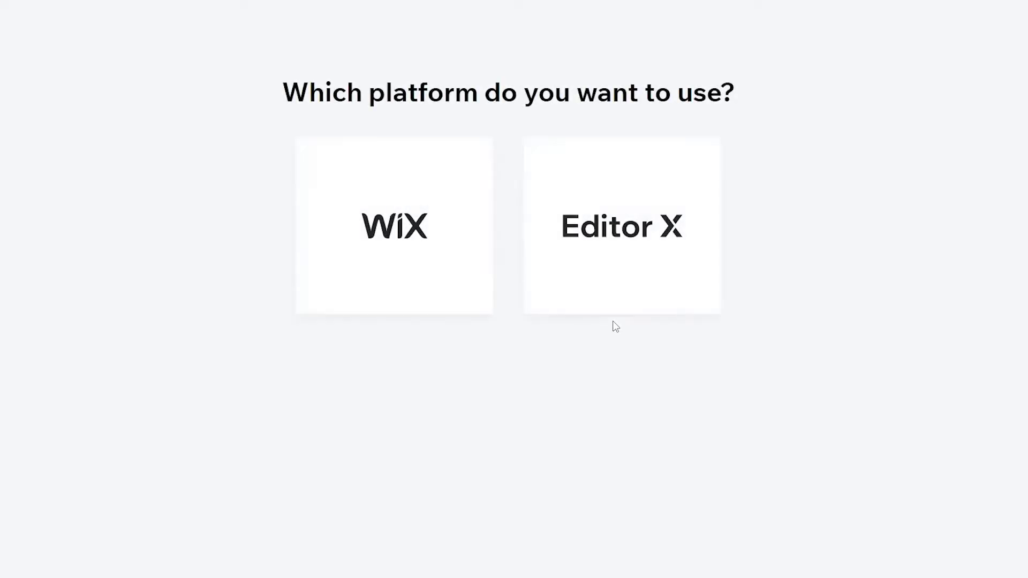
{"action": "left_click", "coordinate": [358, 225]}
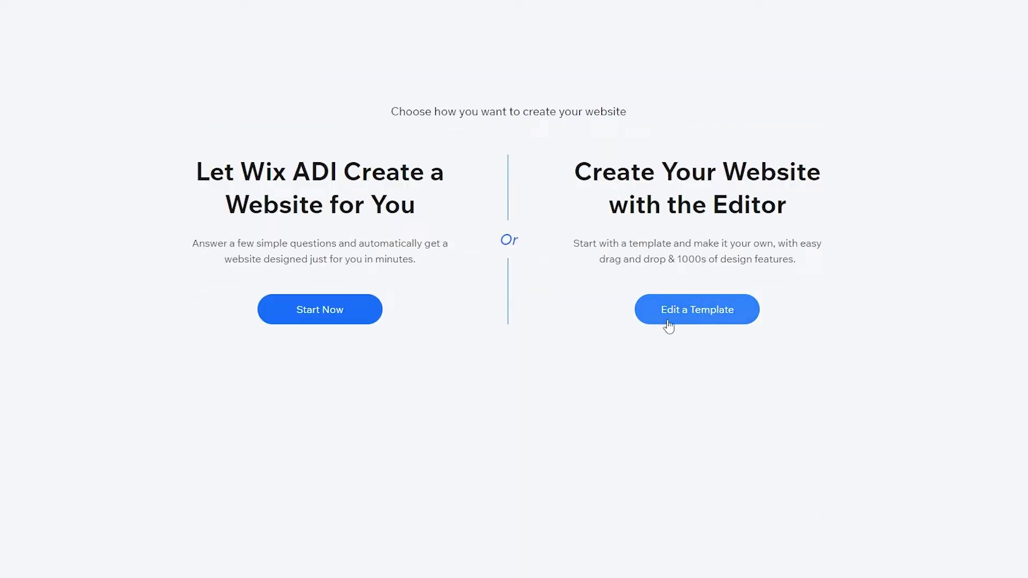
{"action": "left_click", "coordinate": [666, 321]}
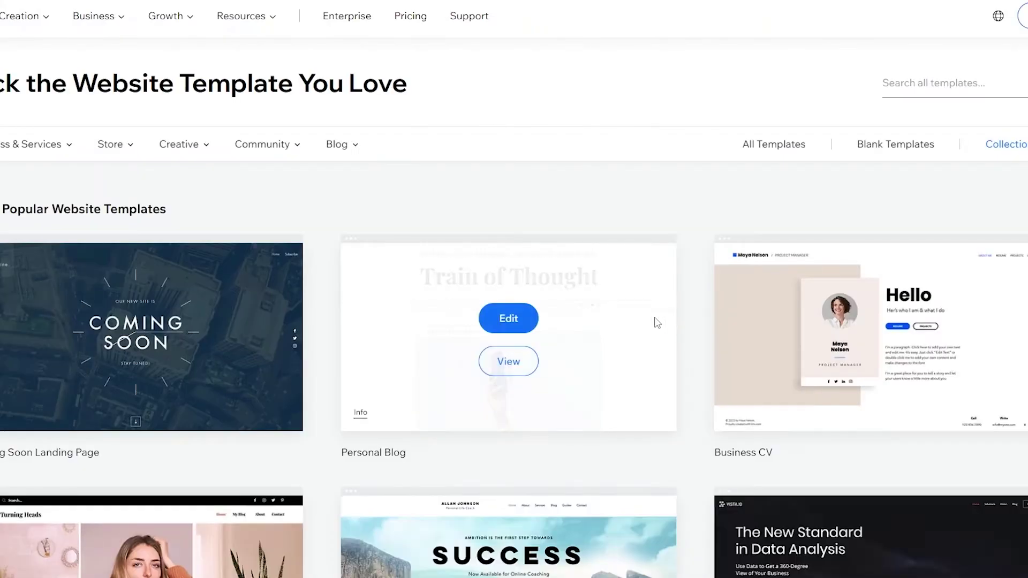
- Filter to Personal Blog templates and open the Train of Thought template
{"action": "scroll", "coordinate": [337, 291], "scroll_direction": "down", "scroll_amount": 5}
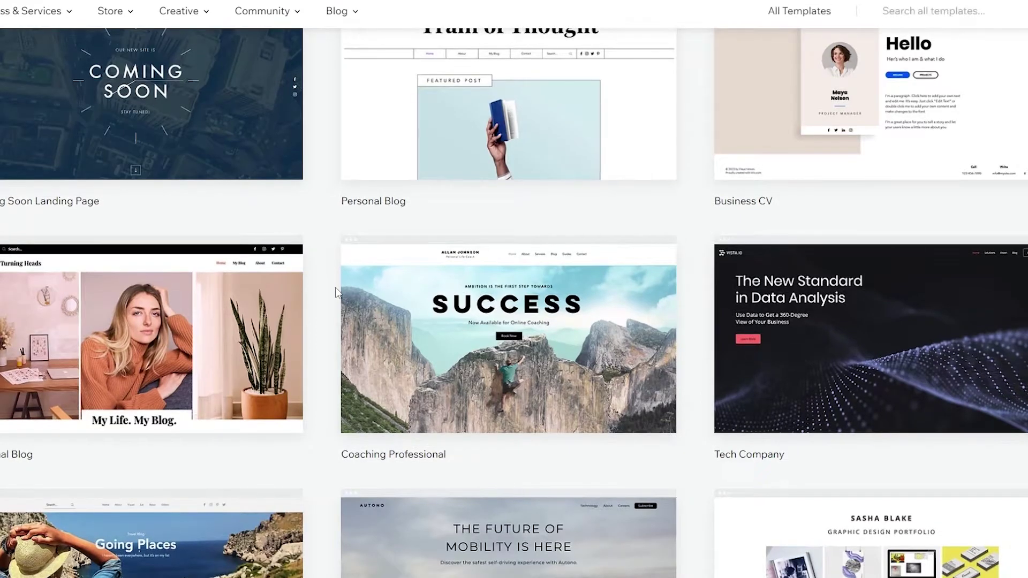
{"action": "scroll", "coordinate": [334, 287], "scroll_direction": "up", "scroll_amount": 5}
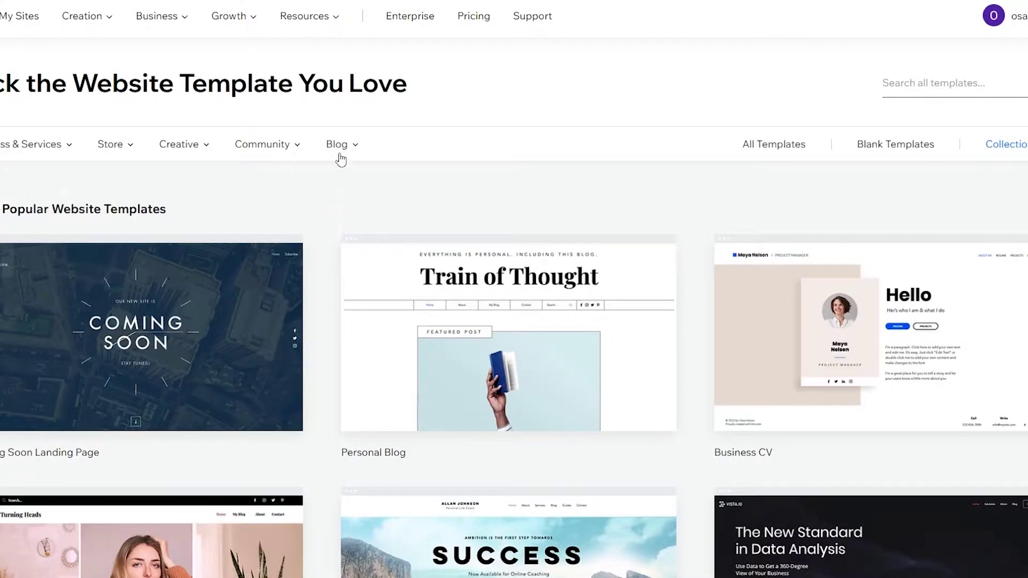
{"action": "mouse_move", "coordinate": [337, 145]}
{"action": "left_click", "coordinate": [355, 205]}
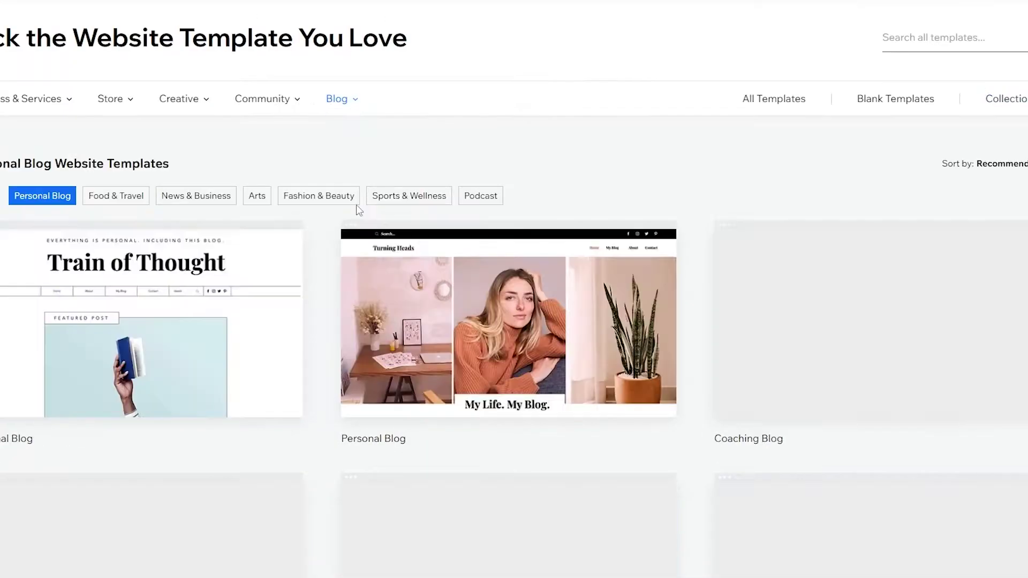
{"action": "scroll", "coordinate": [188, 294], "scroll_direction": "down", "scroll_amount": 1}
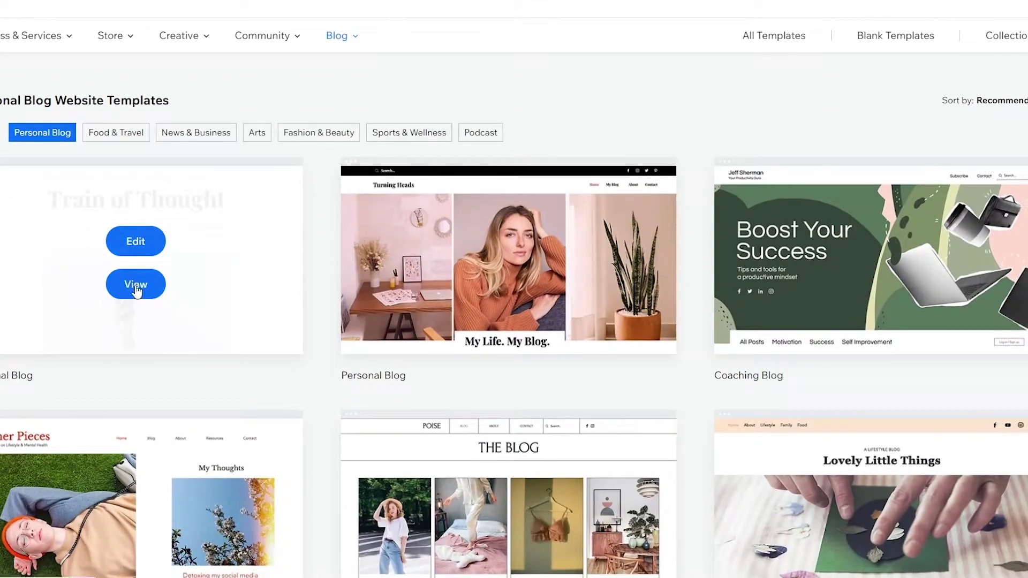
{"action": "left_click", "coordinate": [136, 284]}
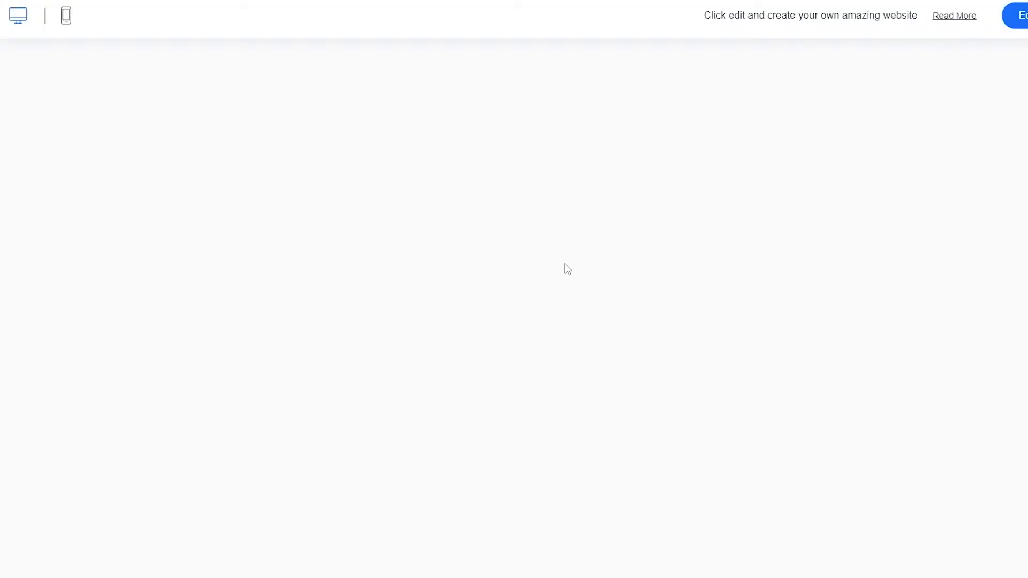
{"action": "scroll", "coordinate": [562, 268], "scroll_direction": "down", "scroll_amount": 15}
{"action": "scroll", "coordinate": [557, 289], "scroll_direction": "down", "scroll_amount": 20}
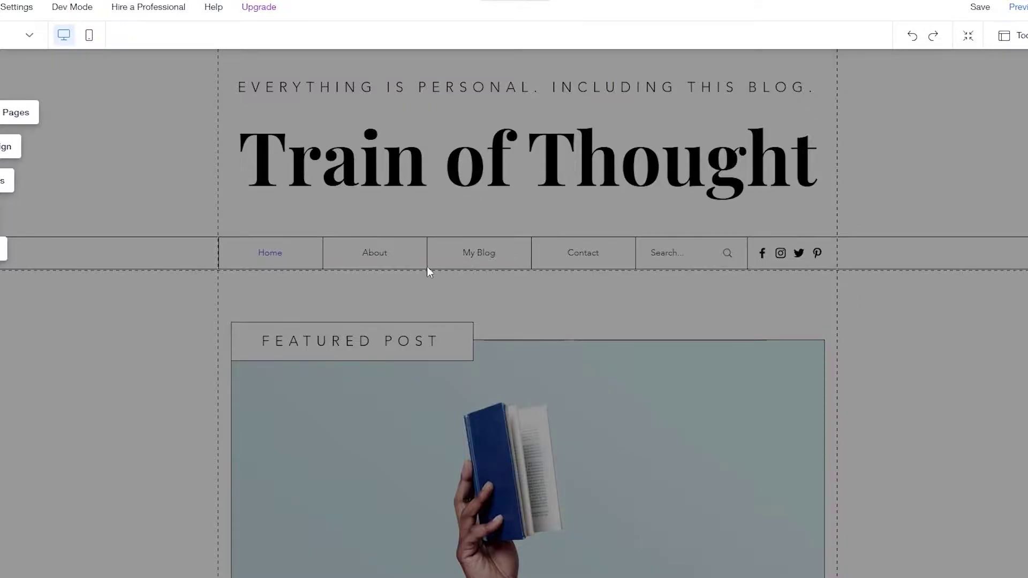
- Delete the contact form, the 'Drop Me a Line' heading and the arrow graphic
{"action": "scroll", "coordinate": [423, 276], "scroll_direction": "down", "scroll_amount": 20}
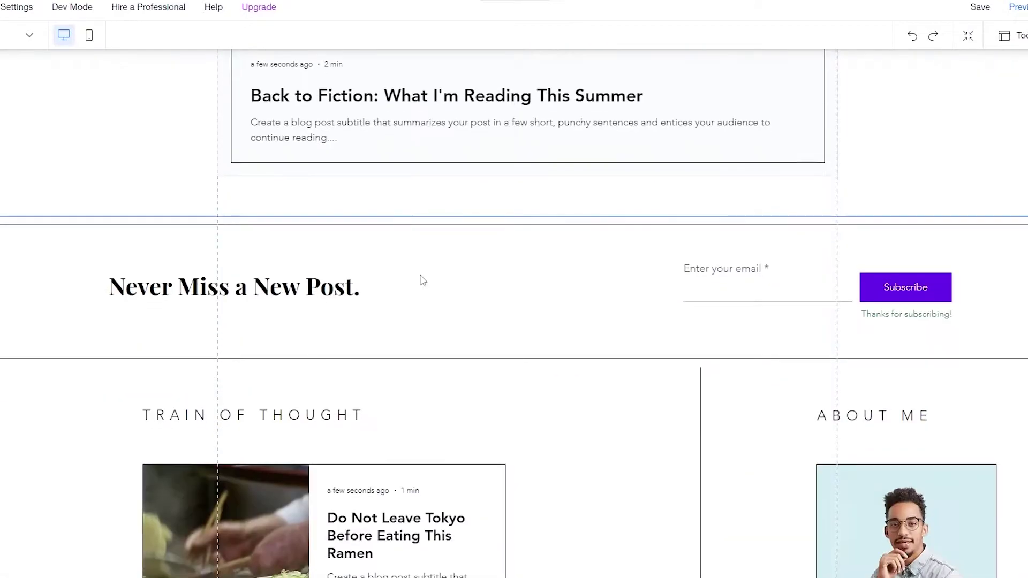
{"action": "scroll", "coordinate": [423, 278], "scroll_direction": "down", "scroll_amount": 15}
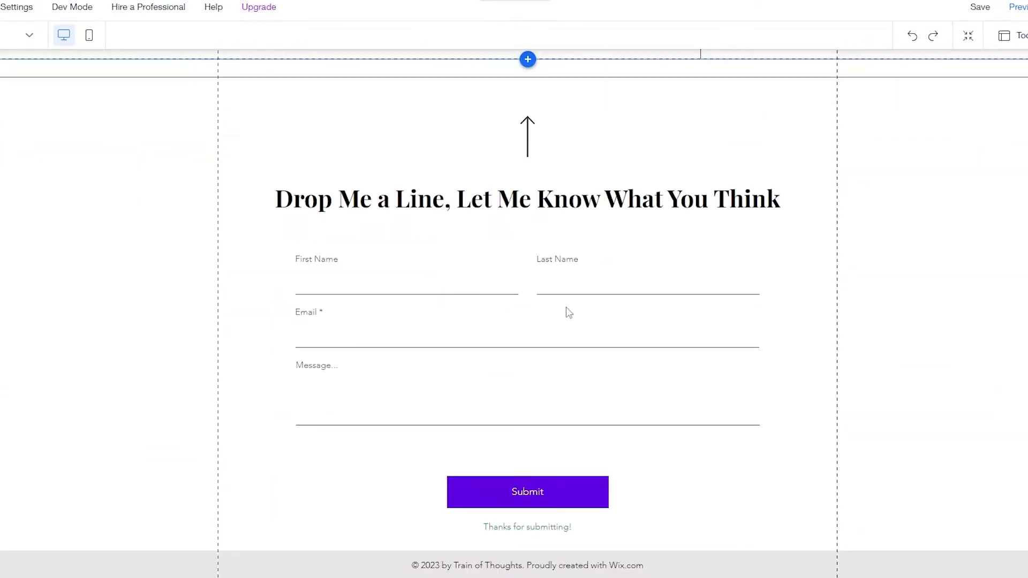
{"action": "left_click", "coordinate": [434, 308]}
{"action": "key", "text": "Delete"}
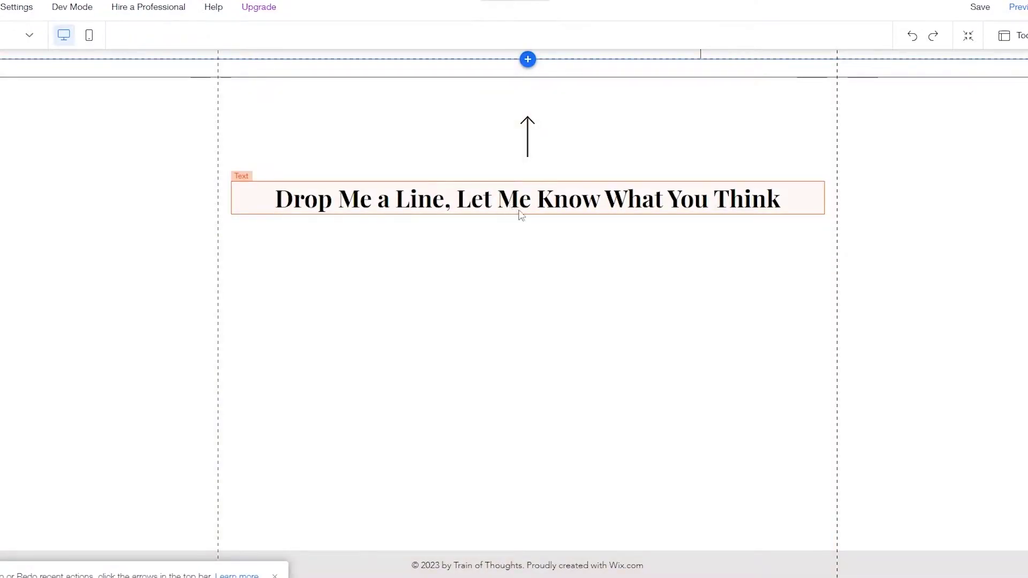
{"action": "left_click", "coordinate": [506, 191]}
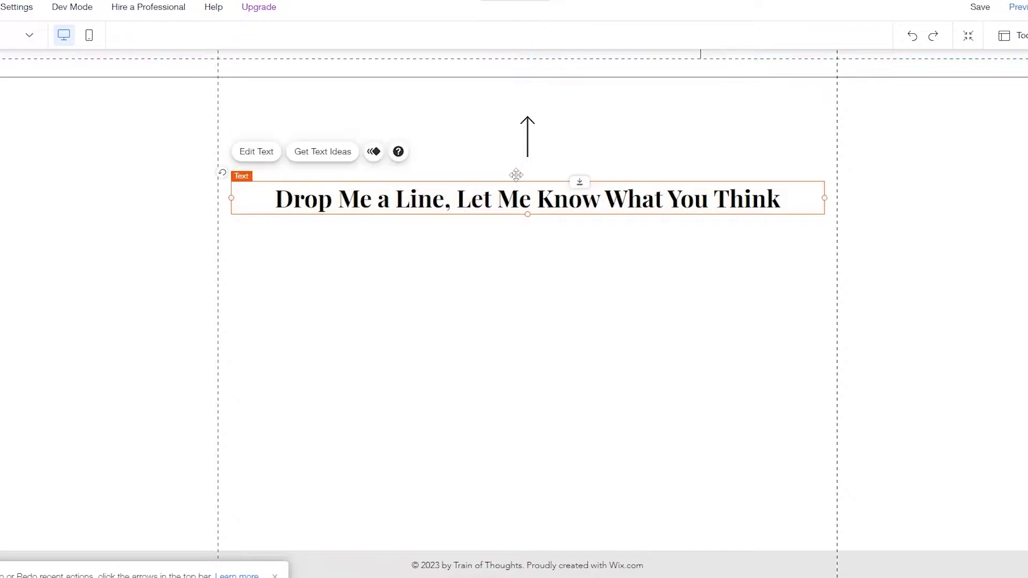
{"action": "key", "text": "Delete"}
{"action": "left_click", "coordinate": [527, 137]}
{"action": "key", "text": "Delete"}
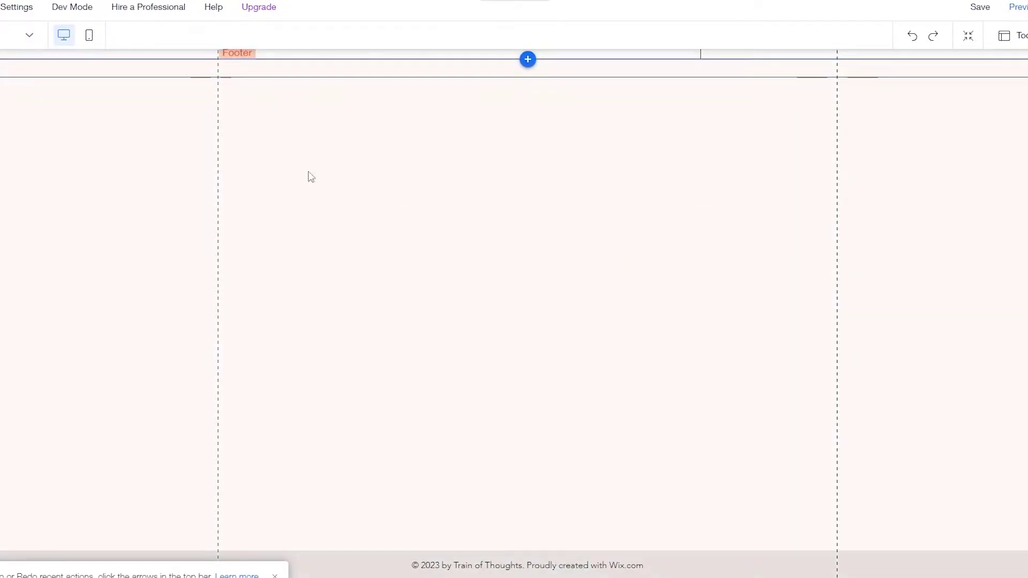
{"action": "left_click", "coordinate": [274, 574]}
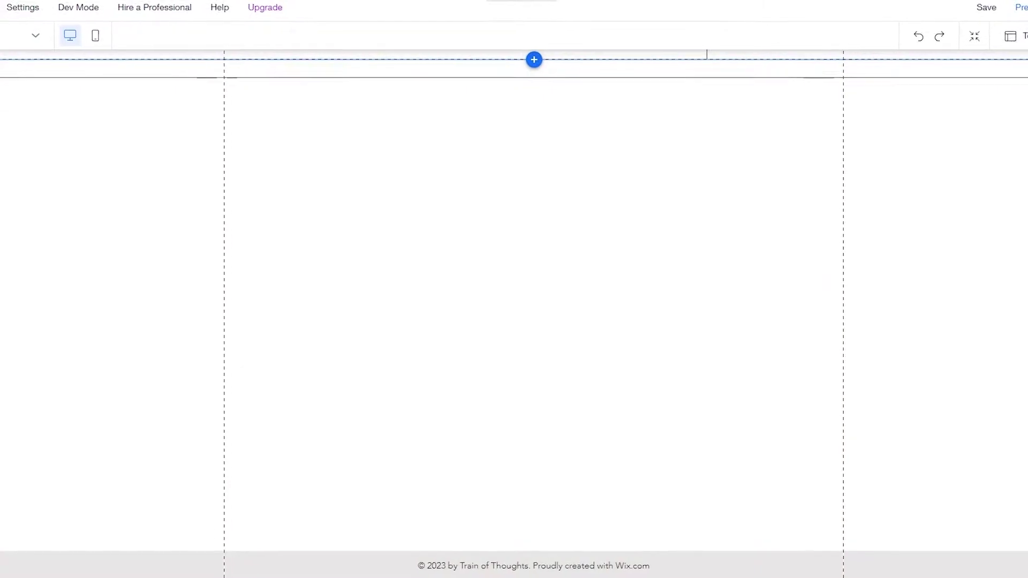
- Add the Content Manager to the site and close the preset gallery unchosen
{"action": "left_click", "coordinate": [14, 85]}
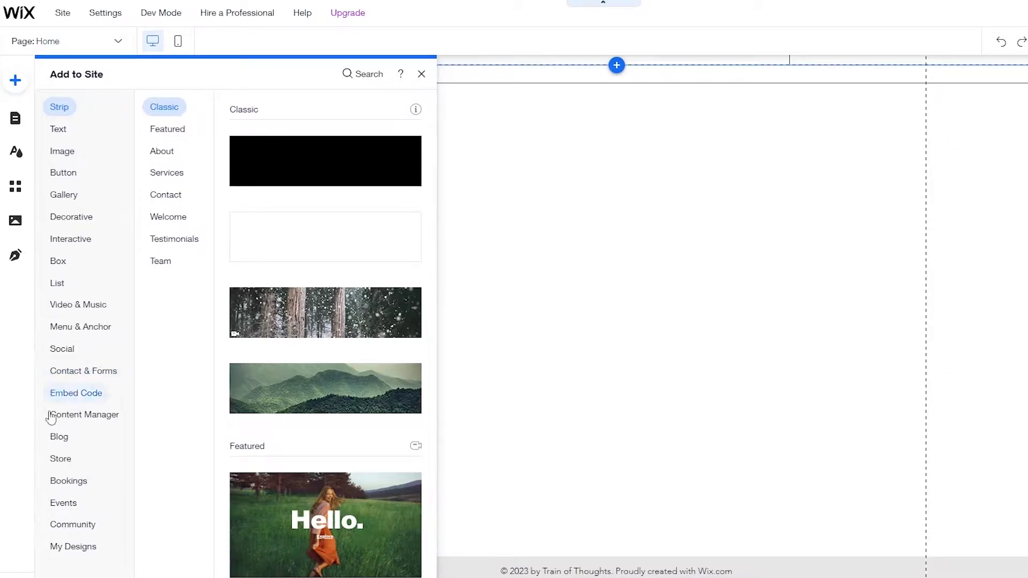
{"action": "left_click", "coordinate": [60, 547]}
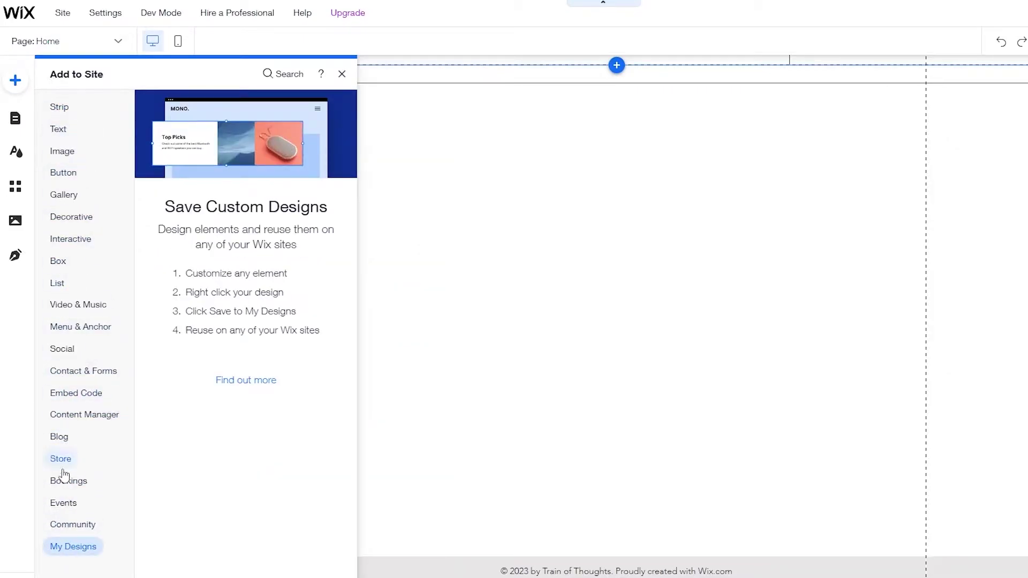
{"action": "mouse_move", "coordinate": [81, 418]}
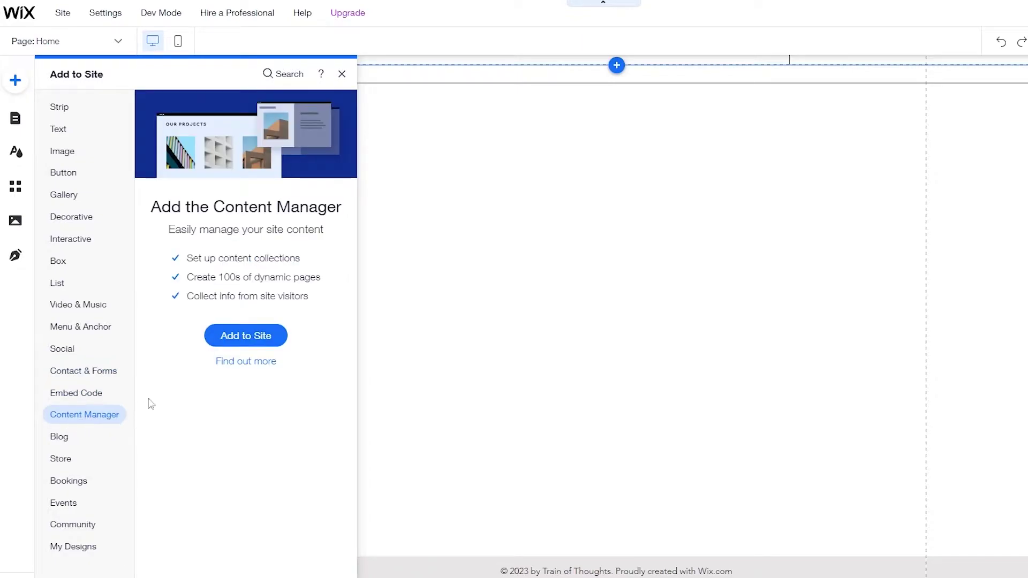
{"action": "left_click", "coordinate": [231, 338]}
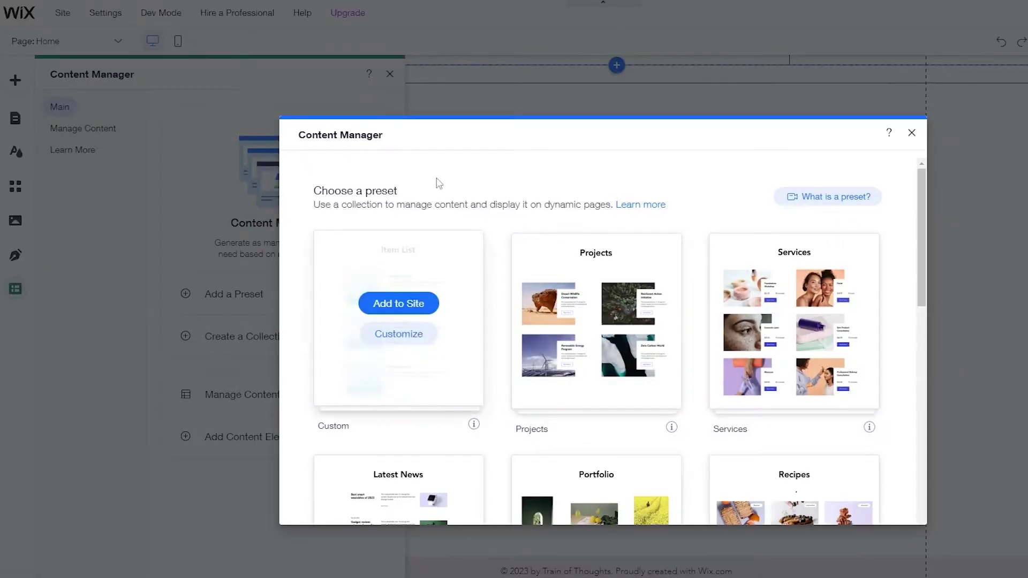
{"action": "scroll", "coordinate": [399, 273], "scroll_direction": "down", "scroll_amount": 3}
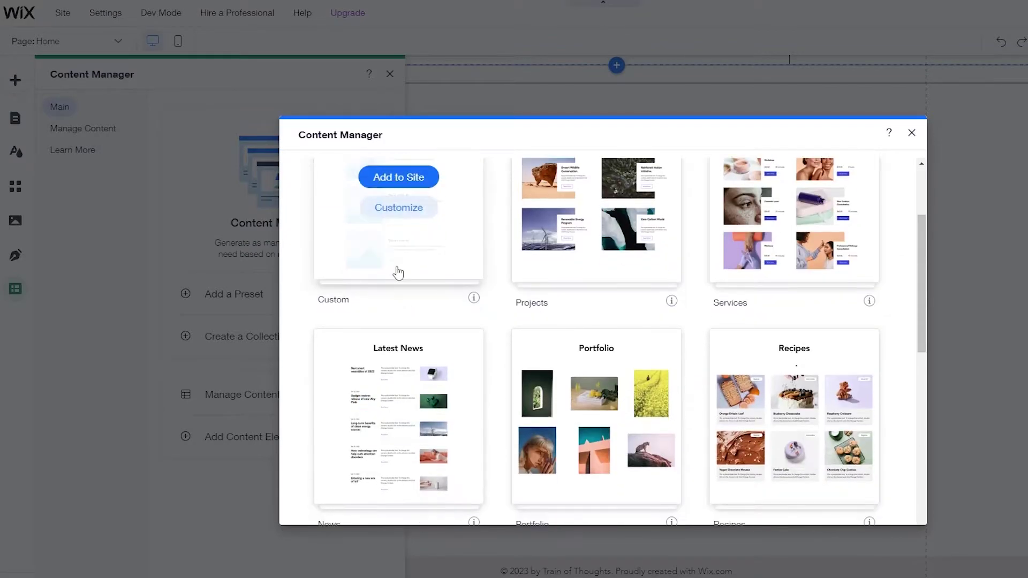
{"action": "scroll", "coordinate": [661, 252], "scroll_direction": "down", "scroll_amount": 3}
{"action": "scroll", "coordinate": [492, 397], "scroll_direction": "up", "scroll_amount": 6}
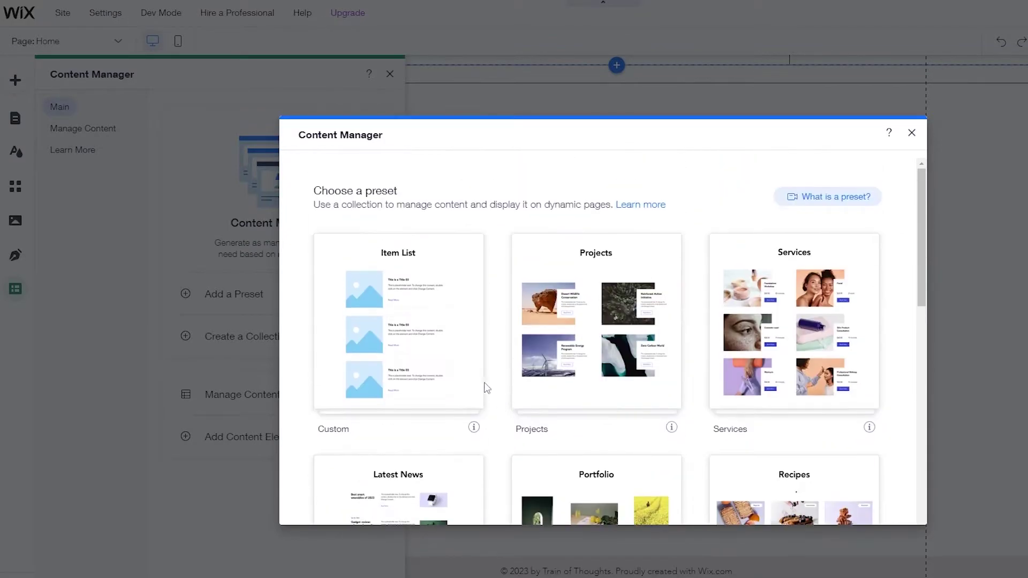
{"action": "left_click", "coordinate": [912, 133]}
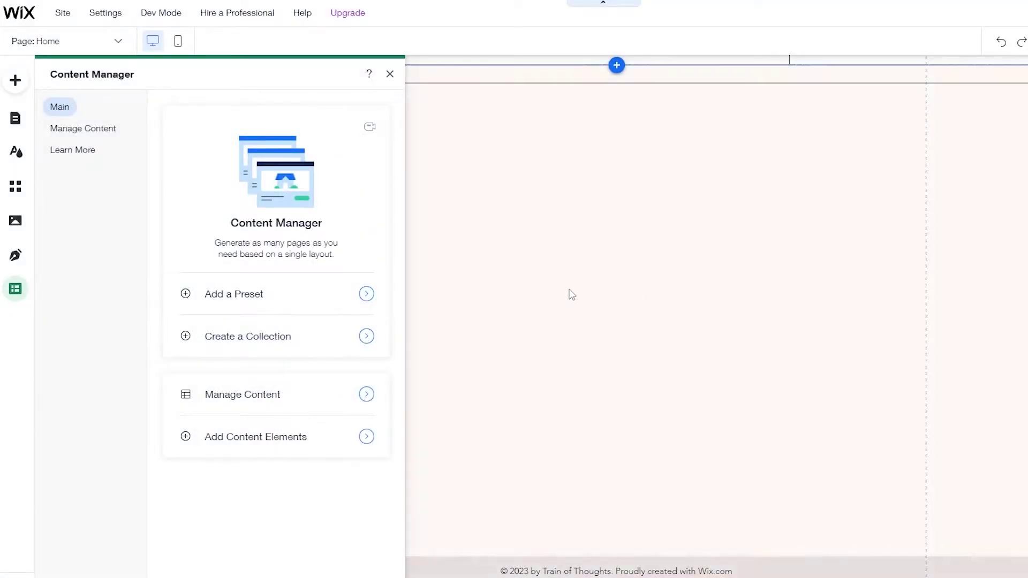
{"action": "scroll", "coordinate": [588, 295], "scroll_direction": "up", "scroll_amount": 2}
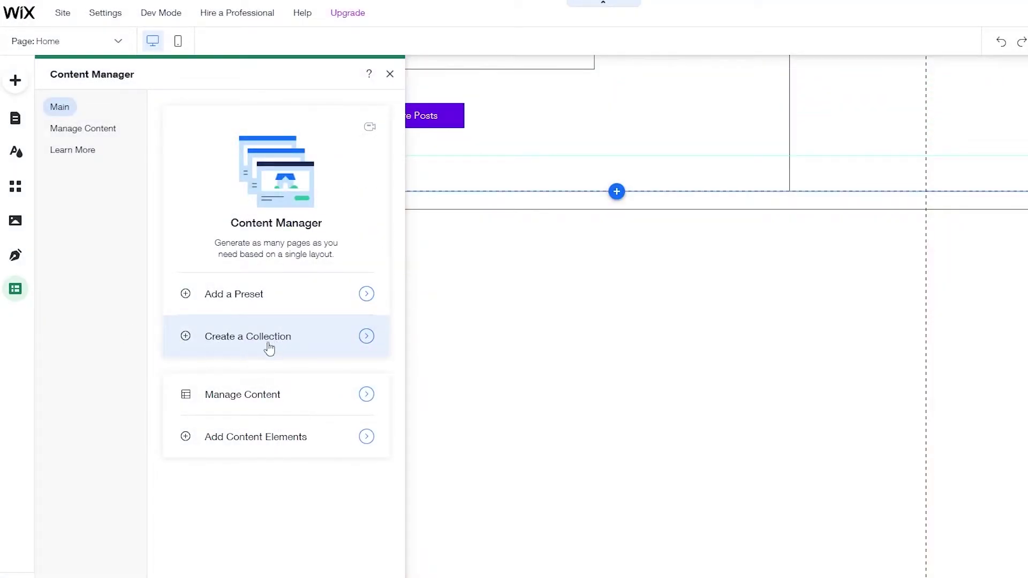
- Create a Multiple items collection named 'Submission'
{"action": "left_click", "coordinate": [270, 344]}
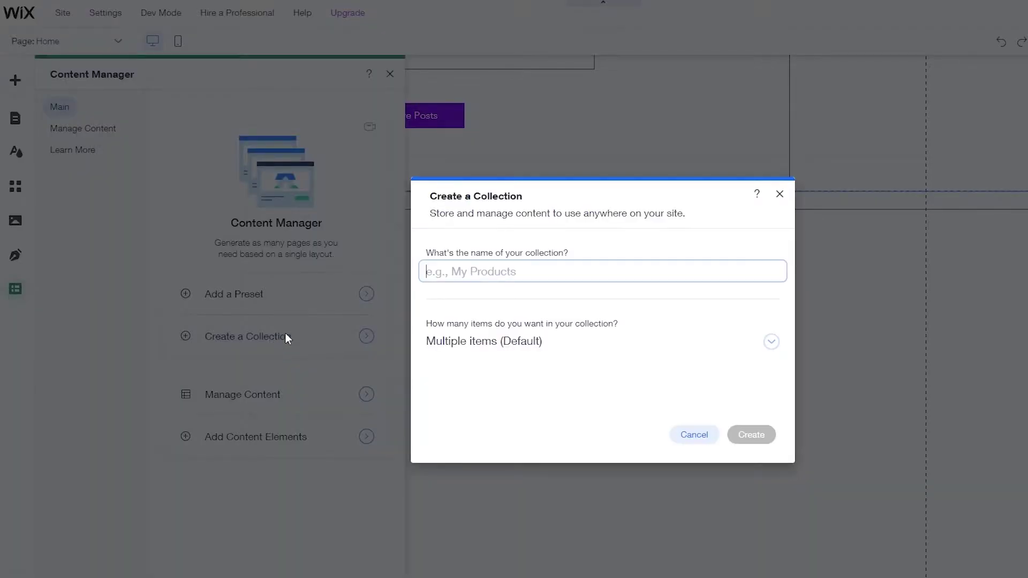
{"action": "type", "text": "Su"}
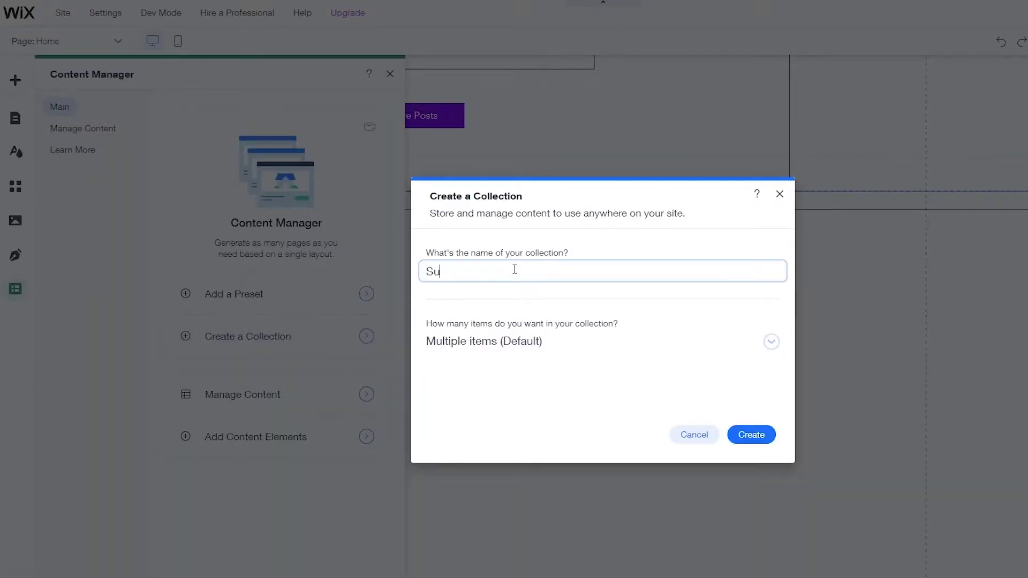
{"action": "type", "text": "bmission"}
{"action": "left_click", "coordinate": [759, 346]}
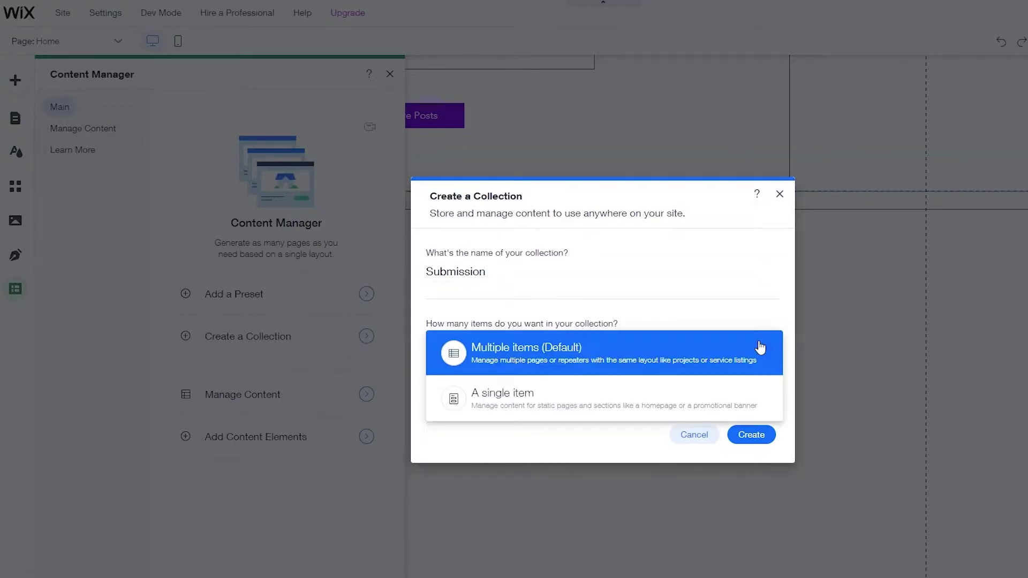
{"action": "left_click", "coordinate": [547, 352]}
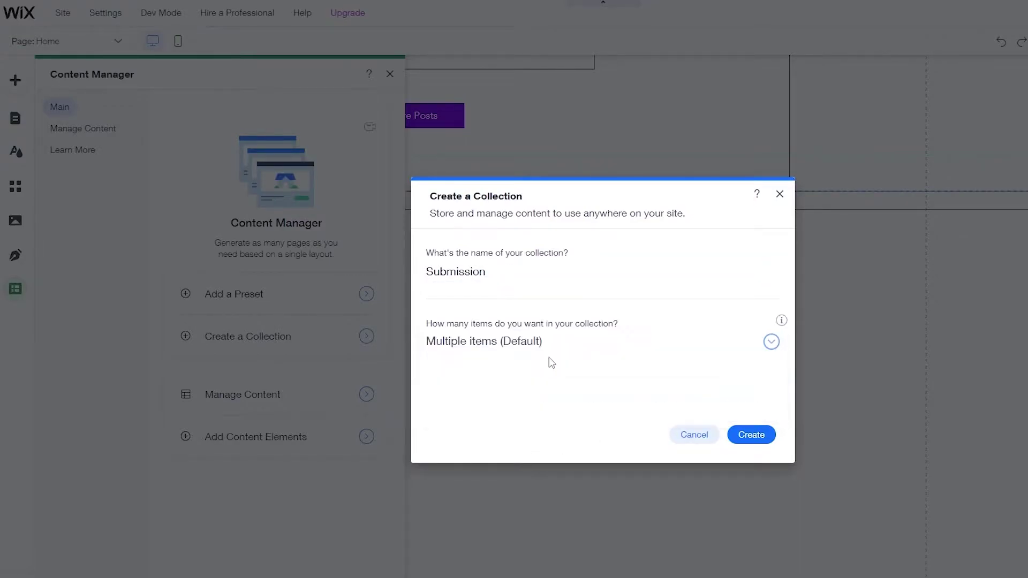
{"action": "left_click", "coordinate": [756, 435]}
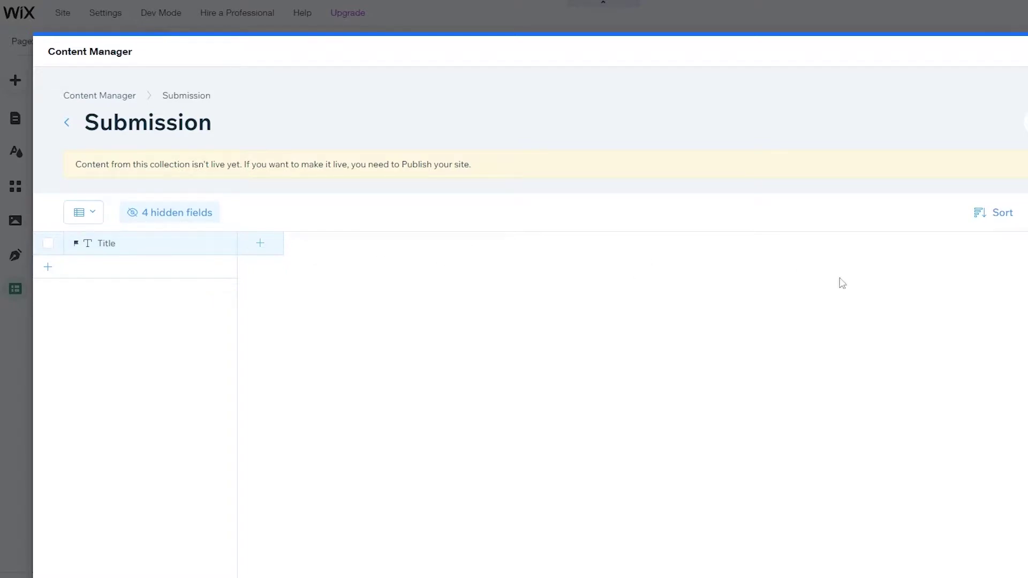
- Rename the collection's Title field to 'Full name'
{"action": "left_click", "coordinate": [155, 249]}
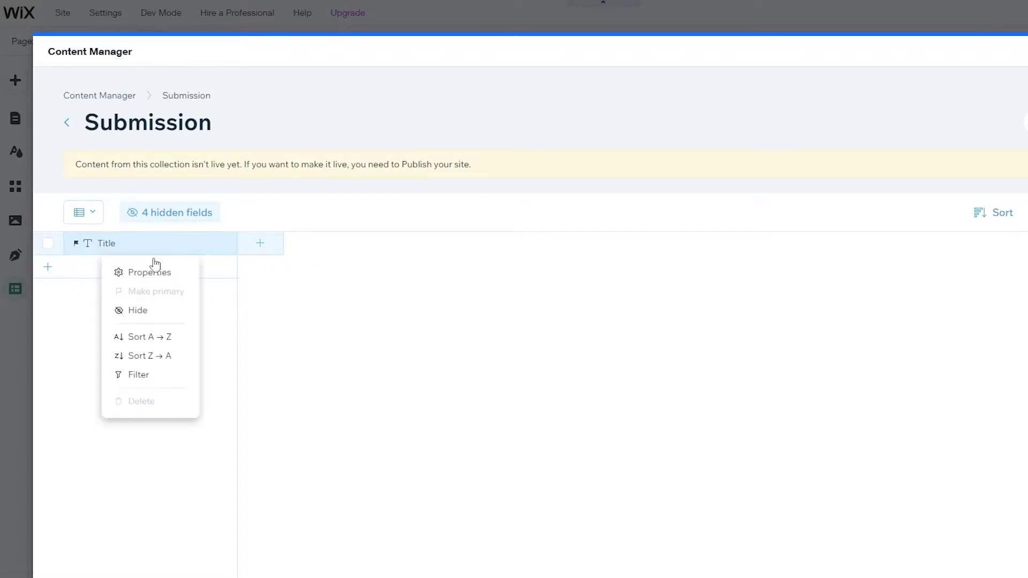
{"action": "left_click", "coordinate": [151, 272]}
{"action": "left_click_drag", "start_coordinate": [163, 301], "coordinate": [107, 307]}
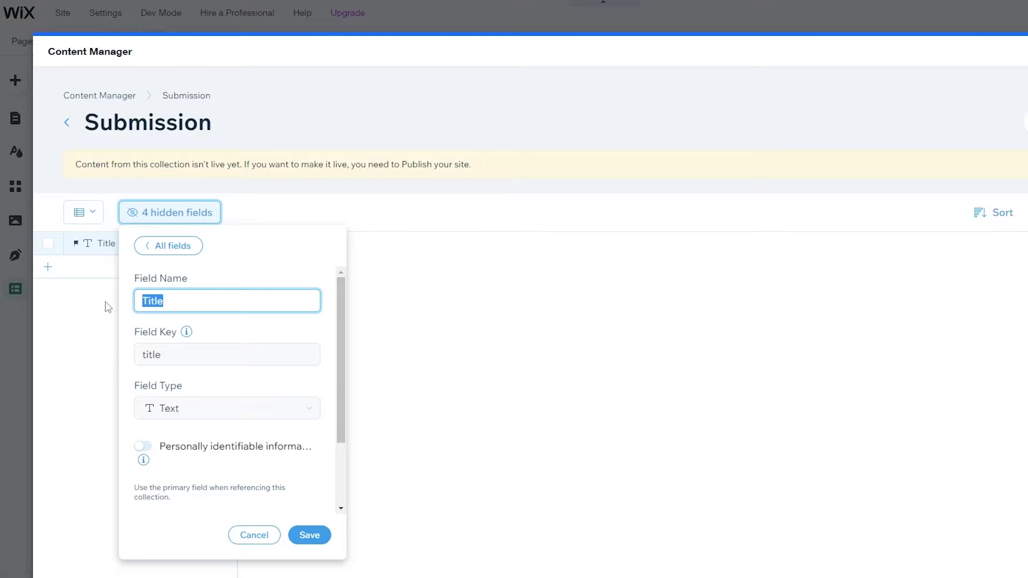
{"action": "type", "text": "Full name"}
{"action": "left_click", "coordinate": [310, 534]}
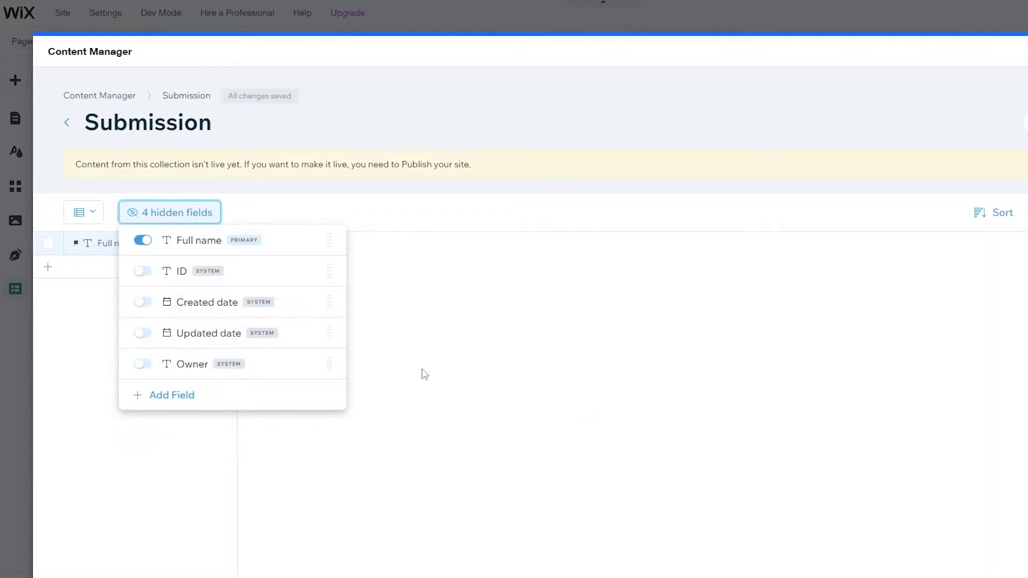
{"action": "left_click", "coordinate": [449, 383]}
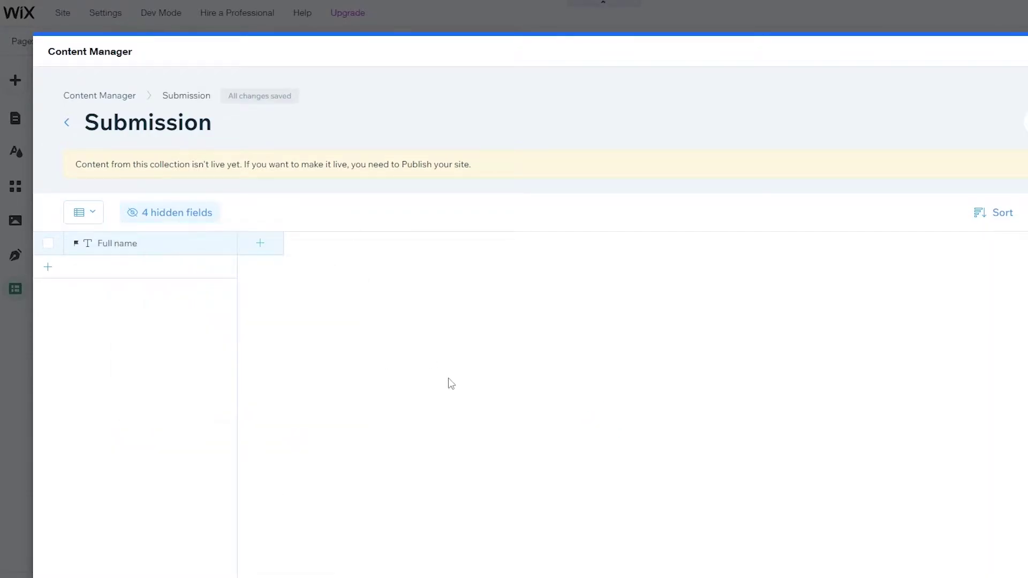
- Add an Email text field and a Number field of Number type
{"action": "left_click", "coordinate": [269, 244]}
{"action": "type", "text": "Ema"}
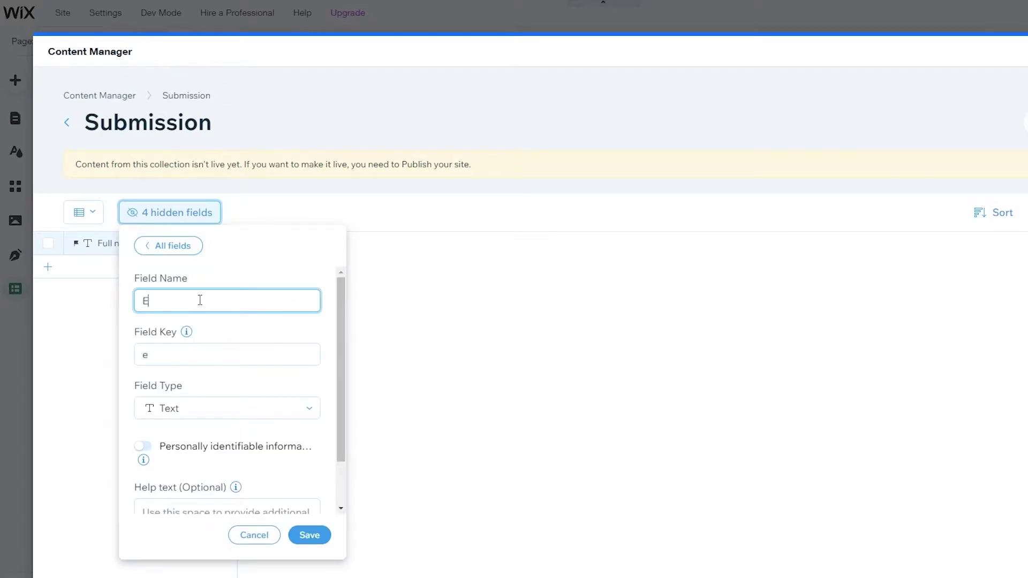
{"action": "left_click", "coordinate": [308, 535]}
{"action": "left_click", "coordinate": [423, 311]}
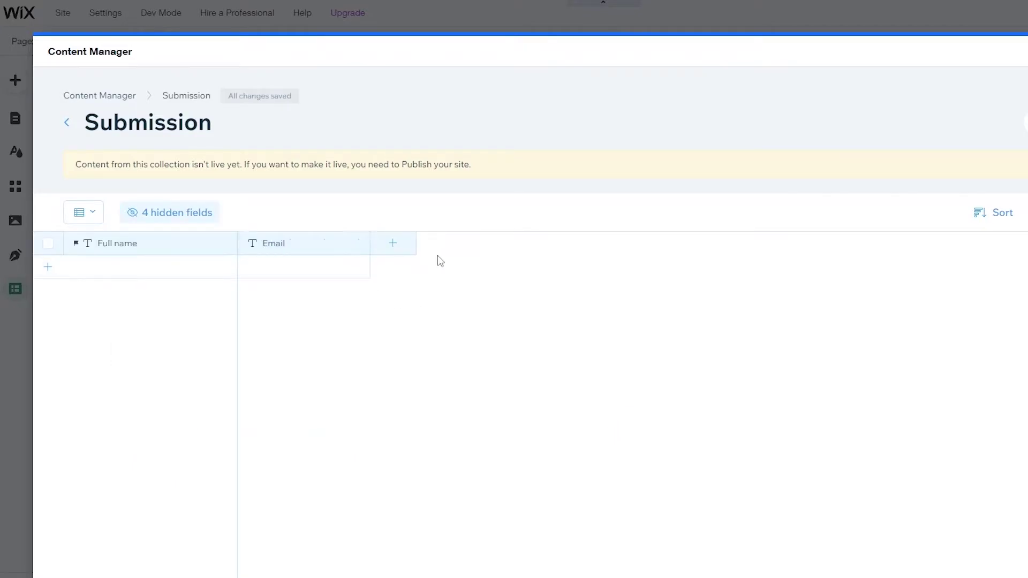
{"action": "left_click", "coordinate": [378, 250]}
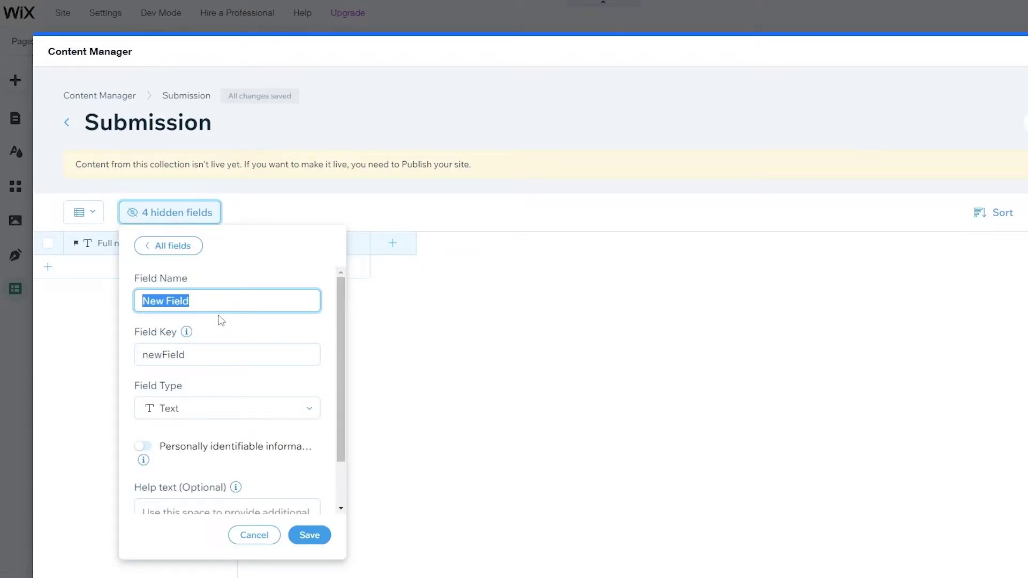
{"action": "type", "text": "Number"}
{"action": "left_click", "coordinate": [202, 409]}
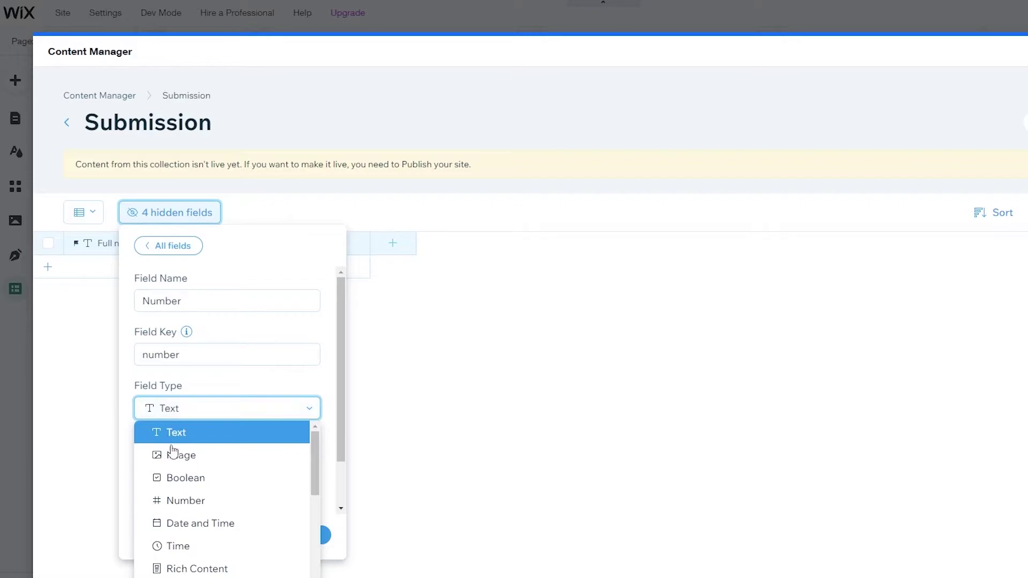
{"action": "left_click", "coordinate": [206, 503]}
{"action": "left_click", "coordinate": [309, 535]}
- Add a Description field and close the Submission collection
{"action": "left_click", "coordinate": [525, 243]}
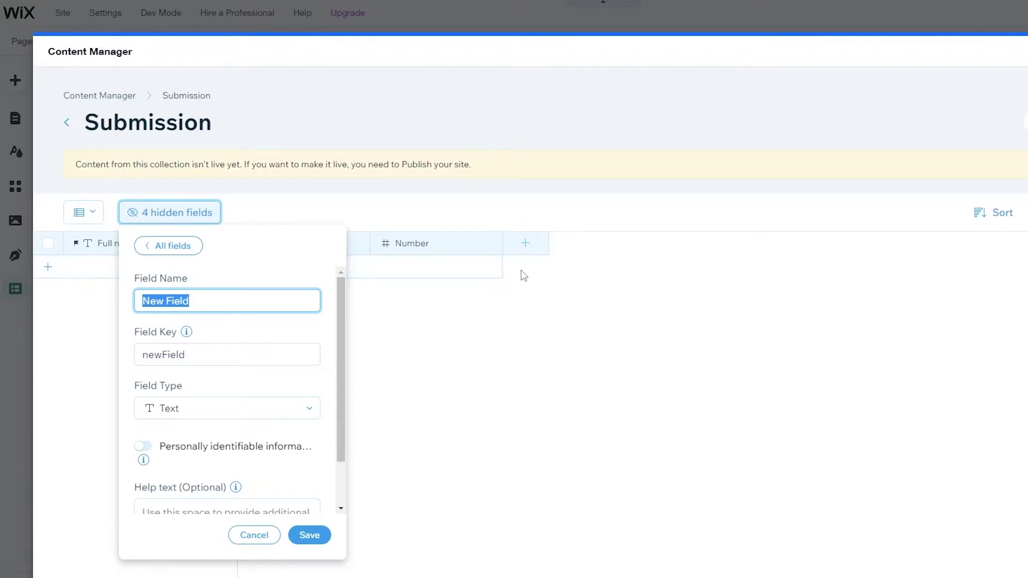
{"action": "scroll", "coordinate": [235, 323], "scroll_direction": "down", "scroll_amount": 1}
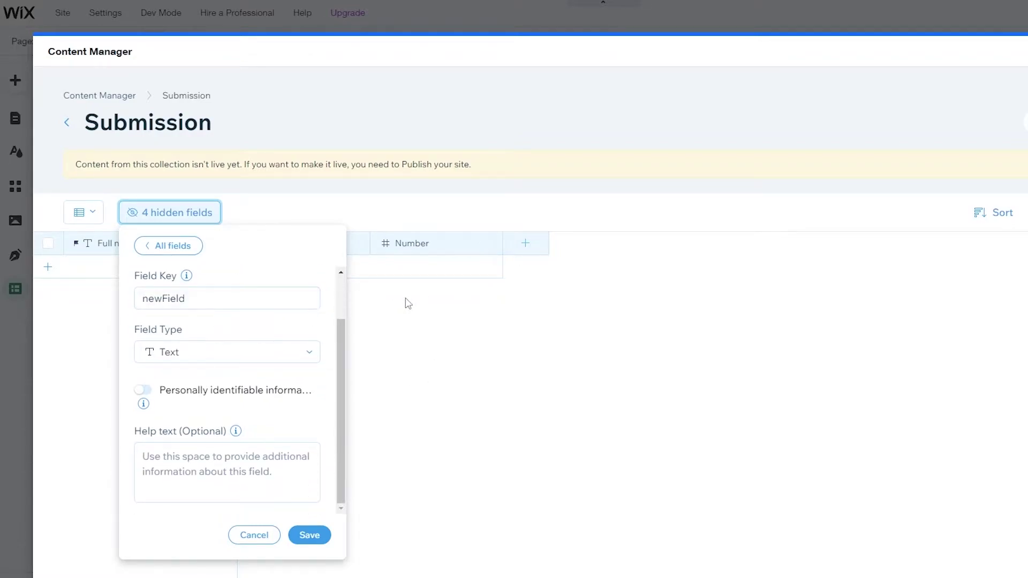
{"action": "left_click", "coordinate": [435, 372]}
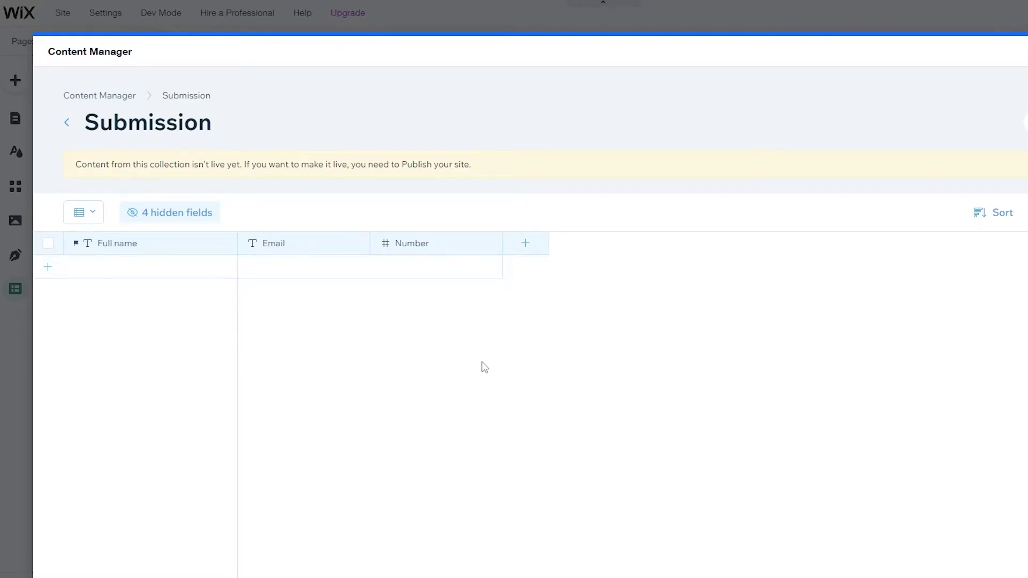
{"action": "left_click", "coordinate": [526, 245]}
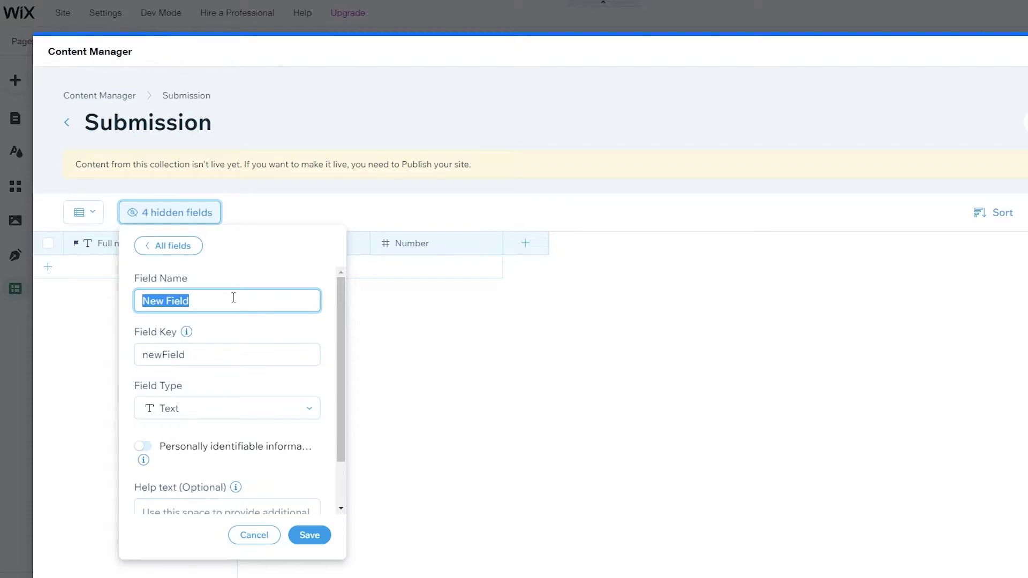
{"action": "type", "text": "D"}
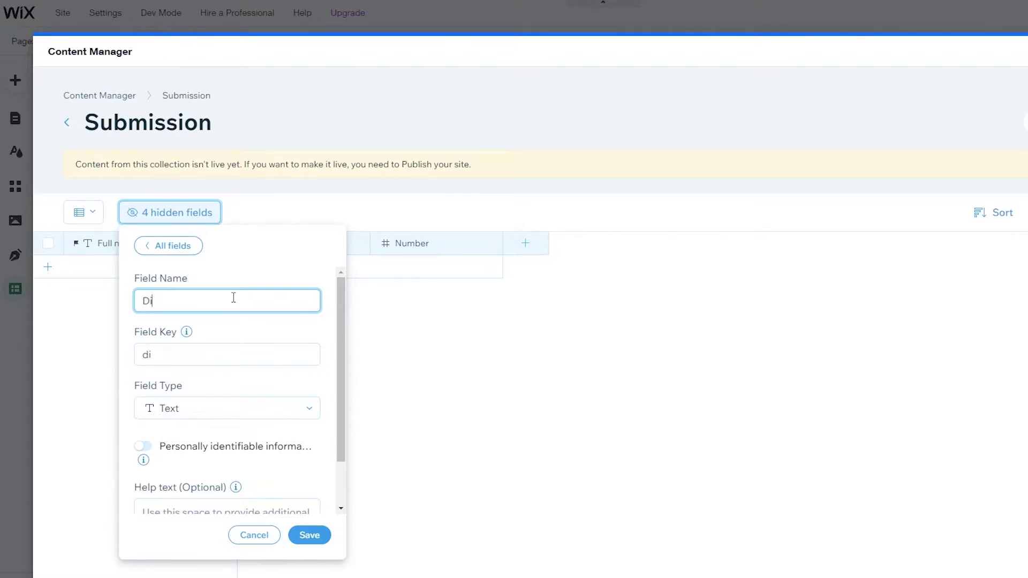
{"action": "type", "text": "escrioti"}
{"action": "key", "text": "BackSpace"}
{"action": "key", "text": "BackSpace"}
{"action": "key", "text": "BackSpace"}
{"action": "type", "text": "ption"}
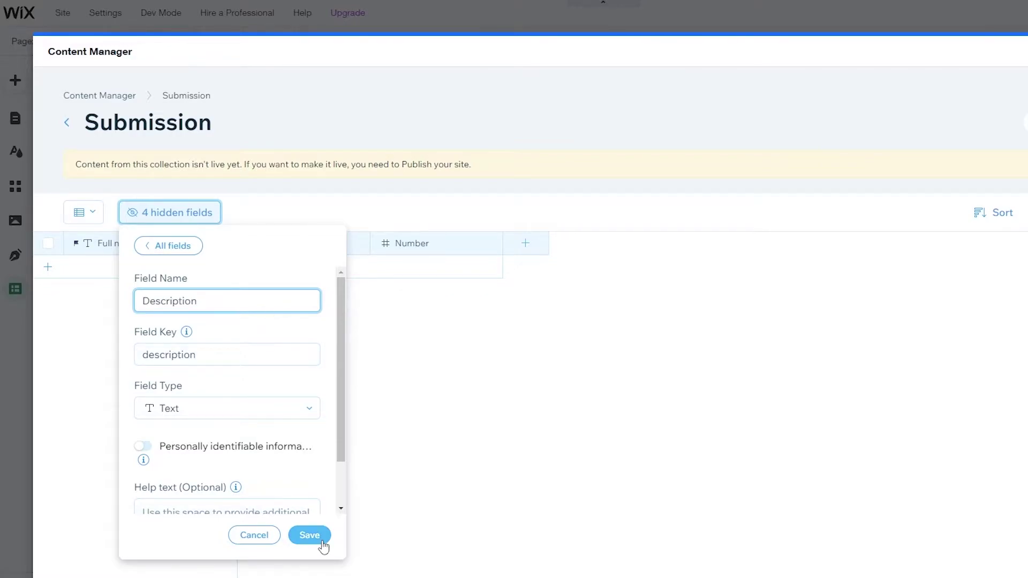
{"action": "left_click", "coordinate": [309, 536]}
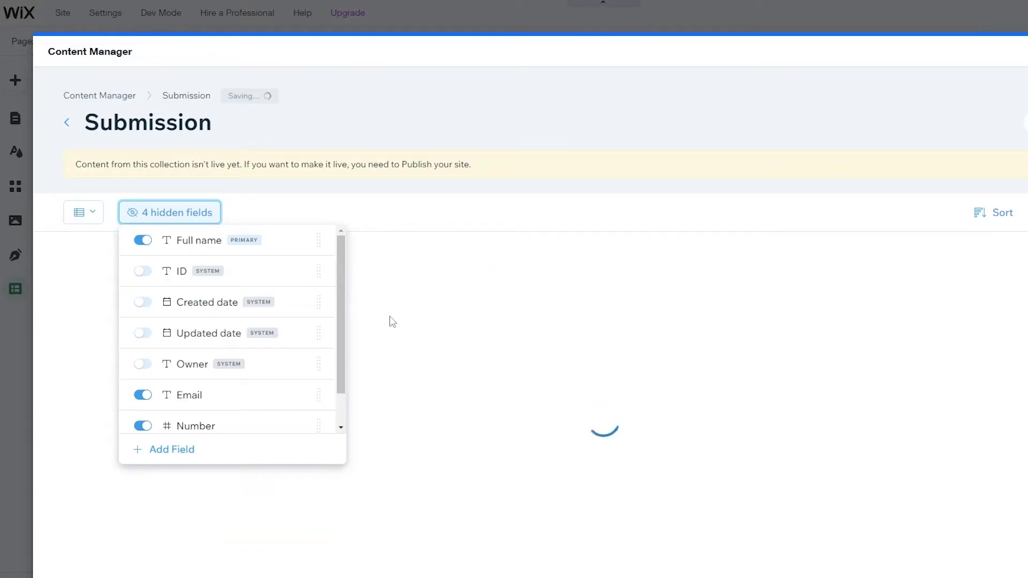
{"action": "left_click", "coordinate": [459, 460]}
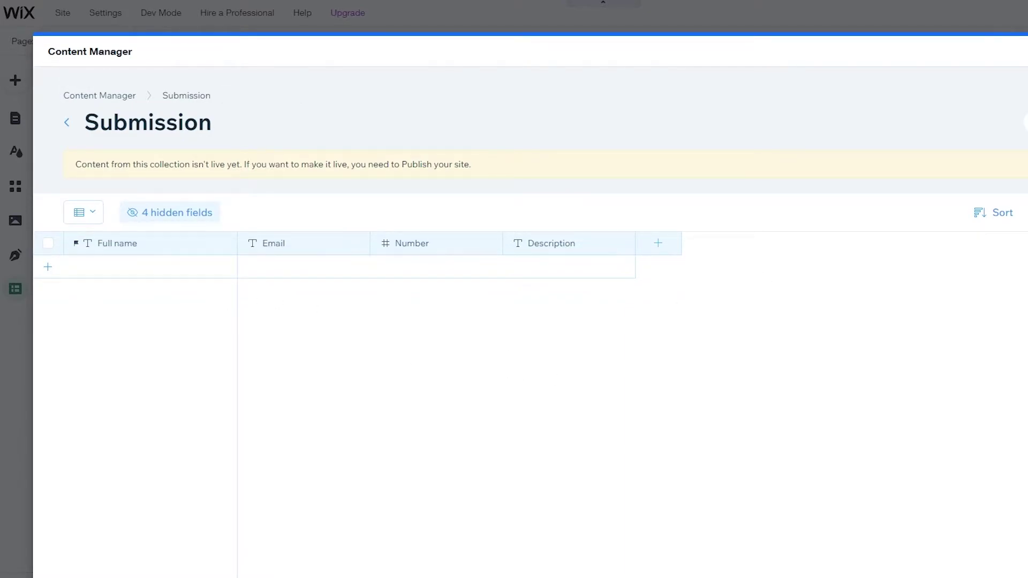
{"action": "left_click", "coordinate": [1012, 97]}
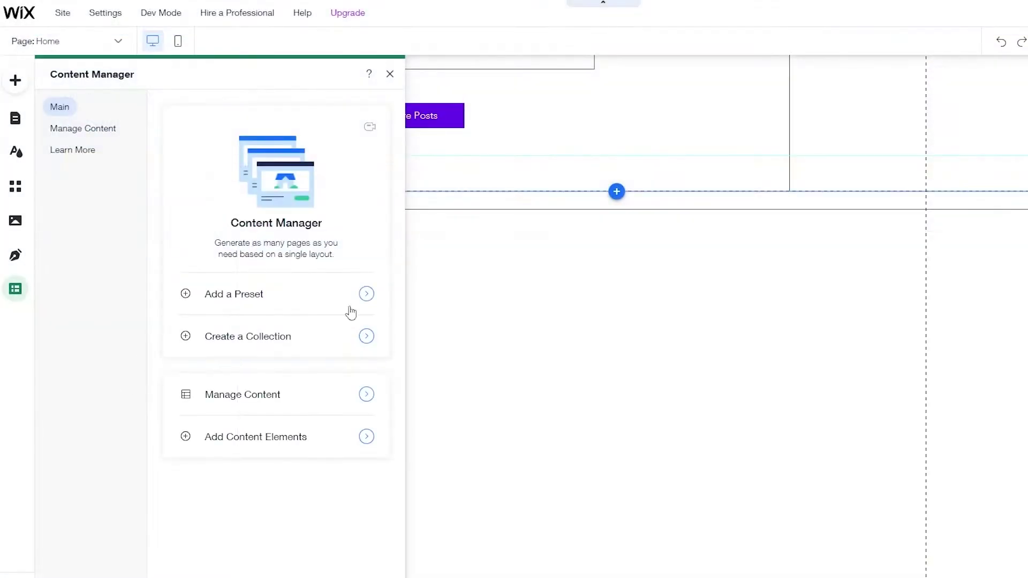
- Drop an 'Add your Name' text input into the emptied section below the posts
{"action": "left_click", "coordinate": [423, 361]}
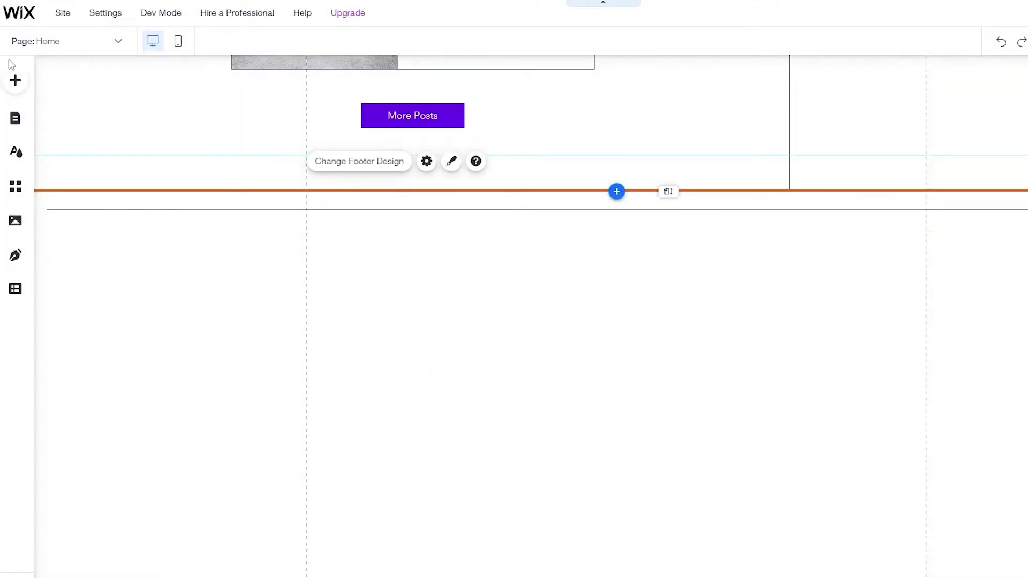
{"action": "left_click", "coordinate": [15, 80]}
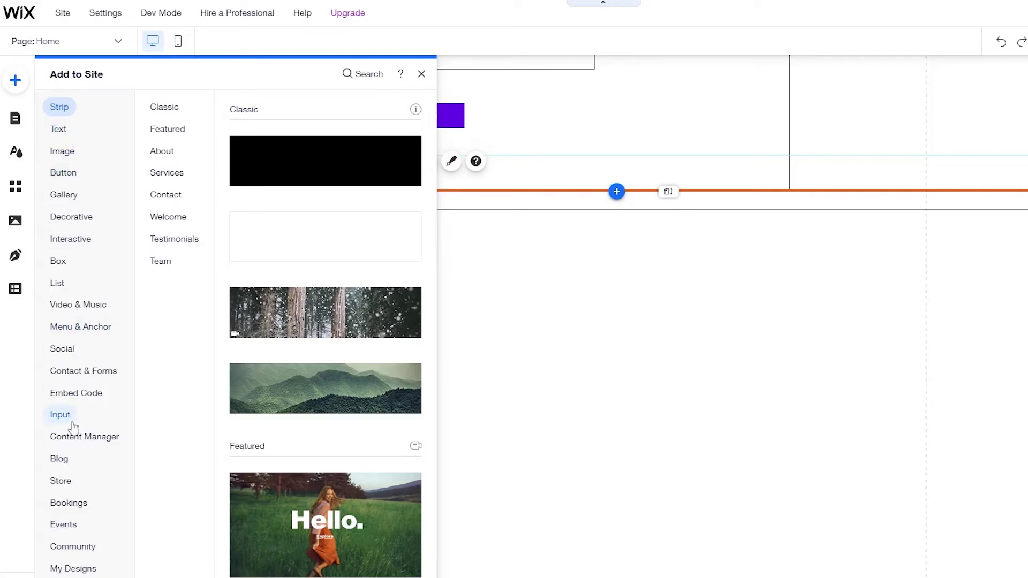
{"action": "left_click", "coordinate": [62, 417]}
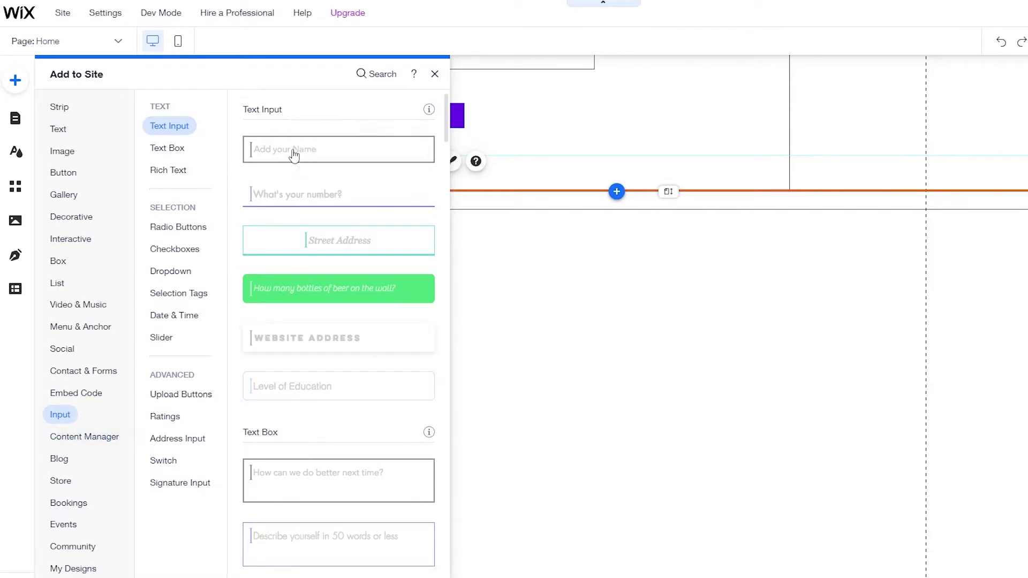
{"action": "scroll", "coordinate": [308, 353], "scroll_direction": "down", "scroll_amount": 2}
{"action": "scroll", "coordinate": [307, 348], "scroll_direction": "up", "scroll_amount": 2}
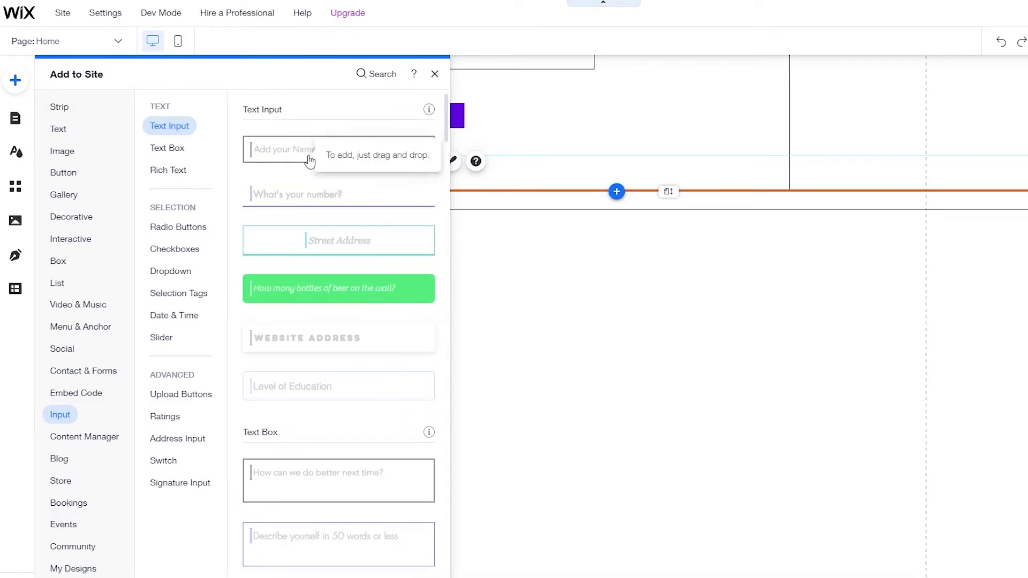
{"action": "left_click_drag", "start_coordinate": [309, 160], "coordinate": [556, 387]}
- Line up the inputs and push the footer down to enlarge the section
{"action": "left_click_drag", "start_coordinate": [616, 323], "coordinate": [618, 359]}
{"action": "left_click_drag", "start_coordinate": [574, 302], "coordinate": [570, 251]}
{"action": "scroll", "coordinate": [484, 326], "scroll_direction": "up", "scroll_amount": 4}
{"action": "scroll", "coordinate": [486, 328], "scroll_direction": "down", "scroll_amount": 2}
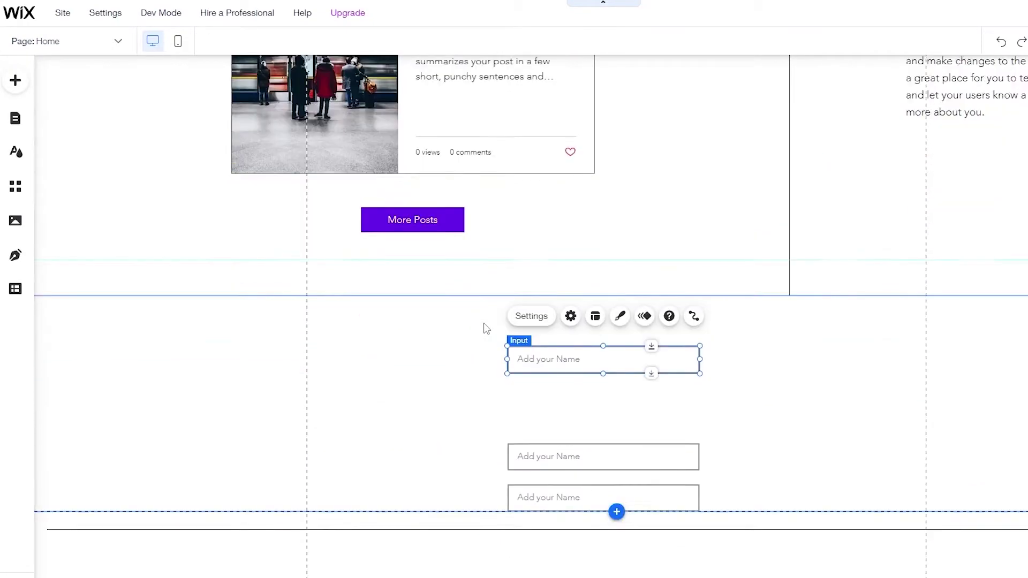
{"action": "scroll", "coordinate": [486, 328], "scroll_direction": "down", "scroll_amount": 2}
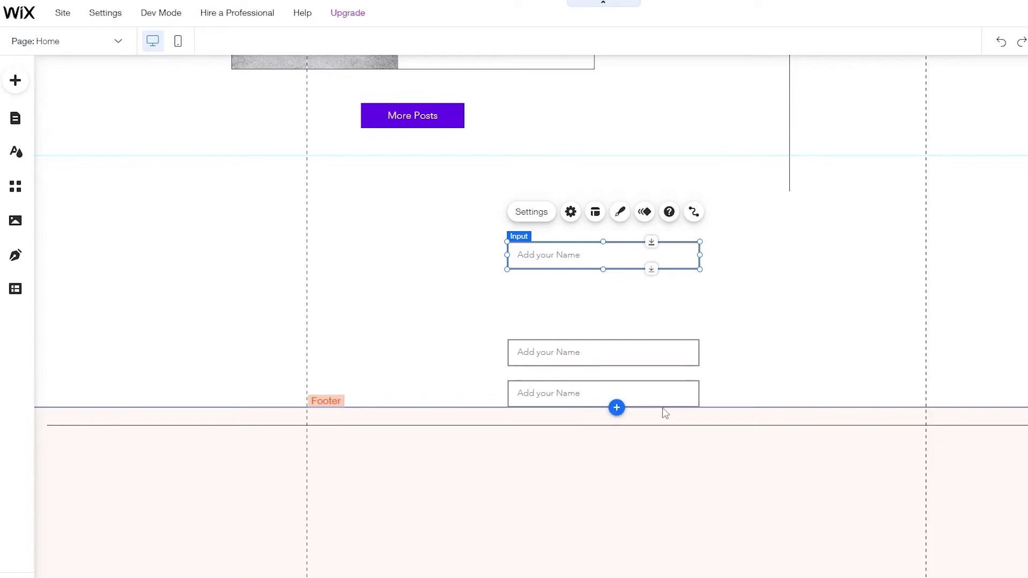
{"action": "left_click_drag", "start_coordinate": [640, 406], "coordinate": [641, 444]}
{"action": "left_click", "coordinate": [767, 444]}
{"action": "left_click_drag", "start_coordinate": [767, 444], "coordinate": [763, 490]}
- Space the three name inputs evenly and align them with each other
{"action": "left_click_drag", "start_coordinate": [599, 364], "coordinate": [600, 319]}
{"action": "left_click", "coordinate": [611, 421]}
{"action": "left_click_drag", "start_coordinate": [620, 420], "coordinate": [620, 357]}
{"action": "left_click_drag", "start_coordinate": [621, 268], "coordinate": [620, 306]}
{"action": "left_click", "coordinate": [620, 300]}
{"action": "left_click_drag", "start_coordinate": [620, 356], "coordinate": [618, 354]}
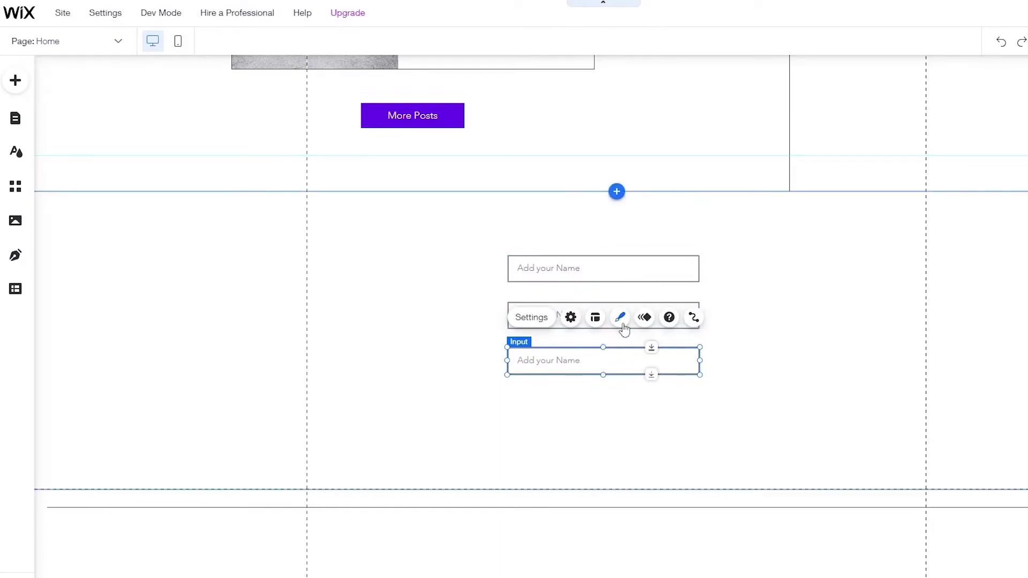
{"action": "left_click", "coordinate": [578, 375]}
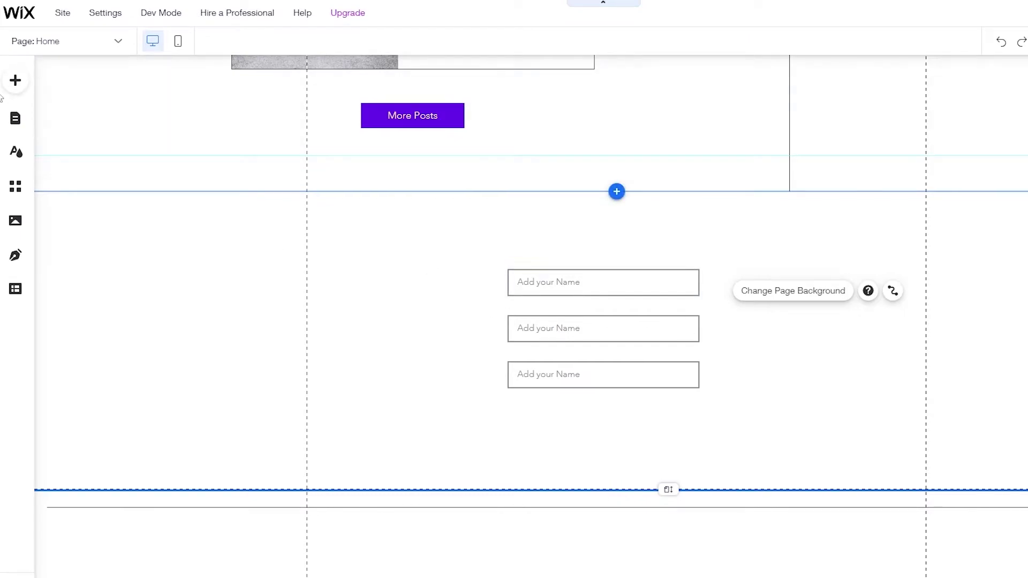
- Place the default black themed Button centred below the three name inputs
{"action": "left_click", "coordinate": [15, 83]}
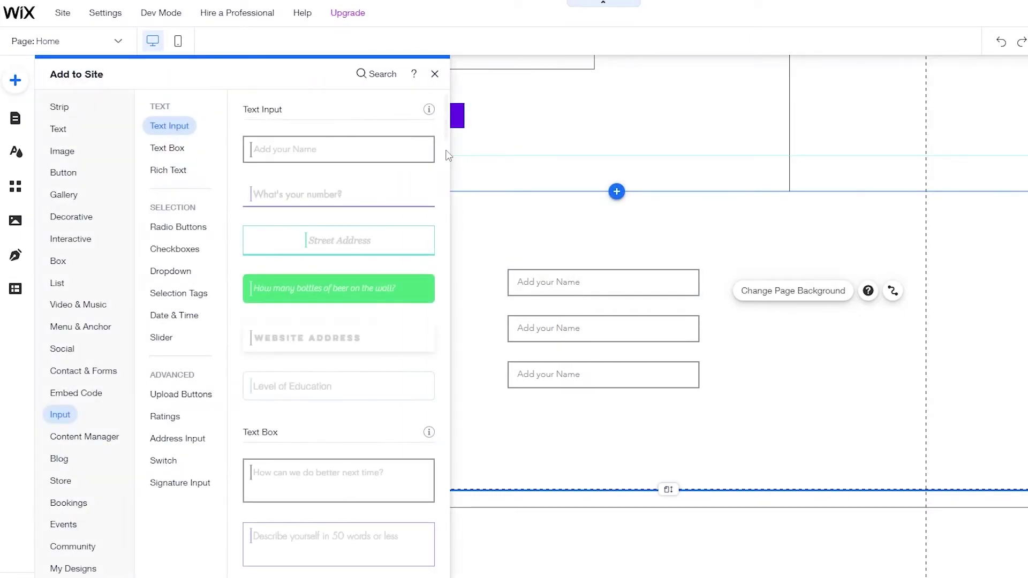
{"action": "left_click", "coordinate": [67, 150]}
{"action": "left_click", "coordinate": [72, 174]}
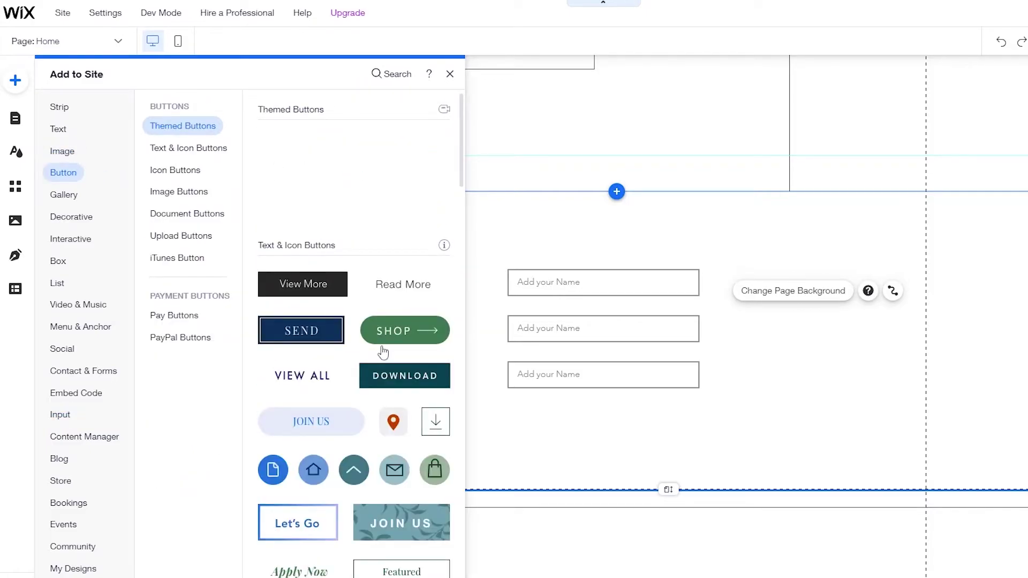
{"action": "scroll", "coordinate": [347, 345], "scroll_direction": "down", "scroll_amount": 3}
{"action": "scroll", "coordinate": [347, 345], "scroll_direction": "down", "scroll_amount": 3}
{"action": "scroll", "coordinate": [327, 450], "scroll_direction": "down", "scroll_amount": 3}
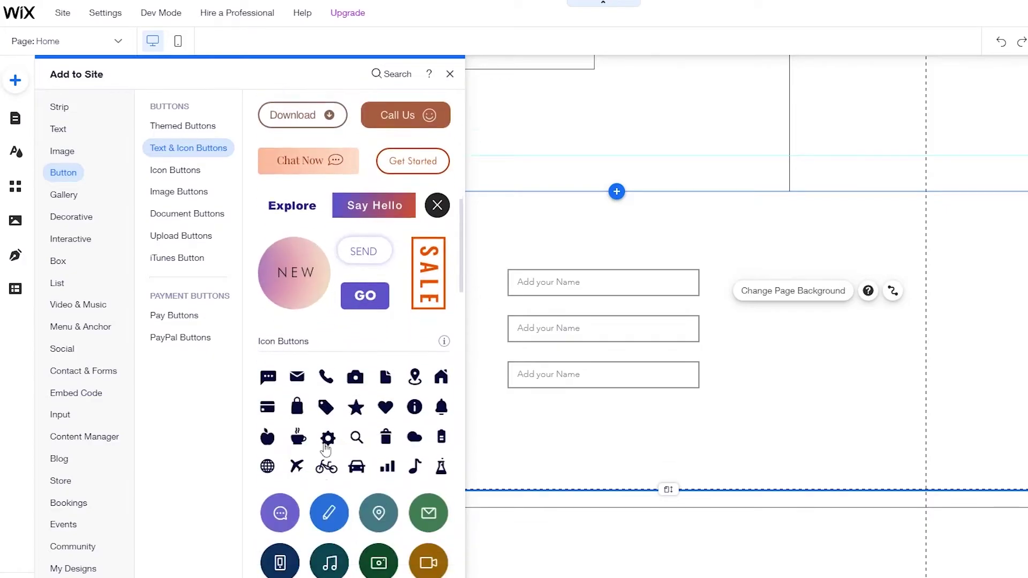
{"action": "scroll", "coordinate": [326, 450], "scroll_direction": "up", "scroll_amount": 10}
{"action": "left_click_drag", "start_coordinate": [311, 155], "coordinate": [588, 424]}
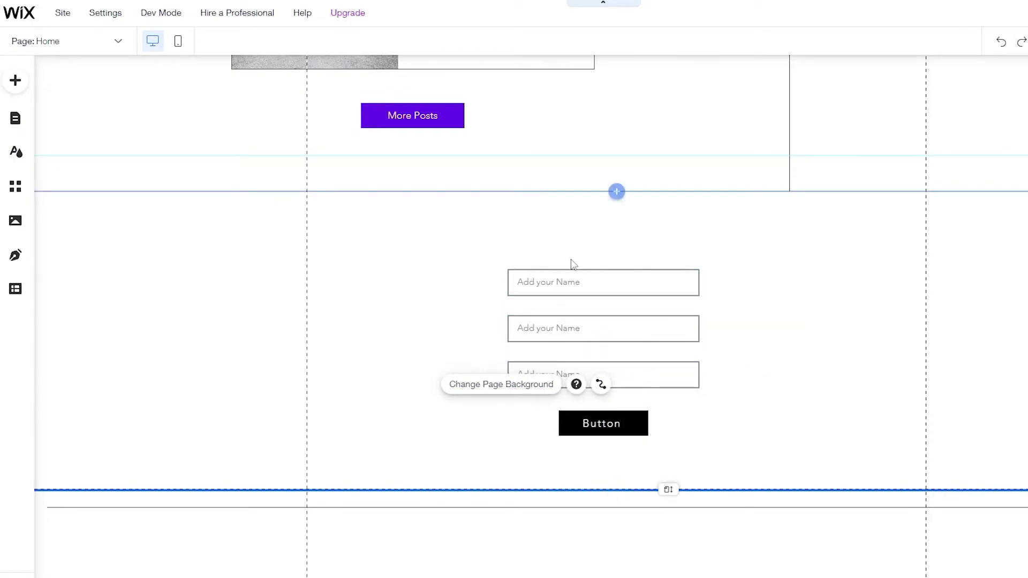
- Add a centre-aligned Heading 2 reading 'Submit your Requests' above the form fields
{"action": "left_click", "coordinate": [15, 85]}
{"action": "left_click", "coordinate": [76, 128]}
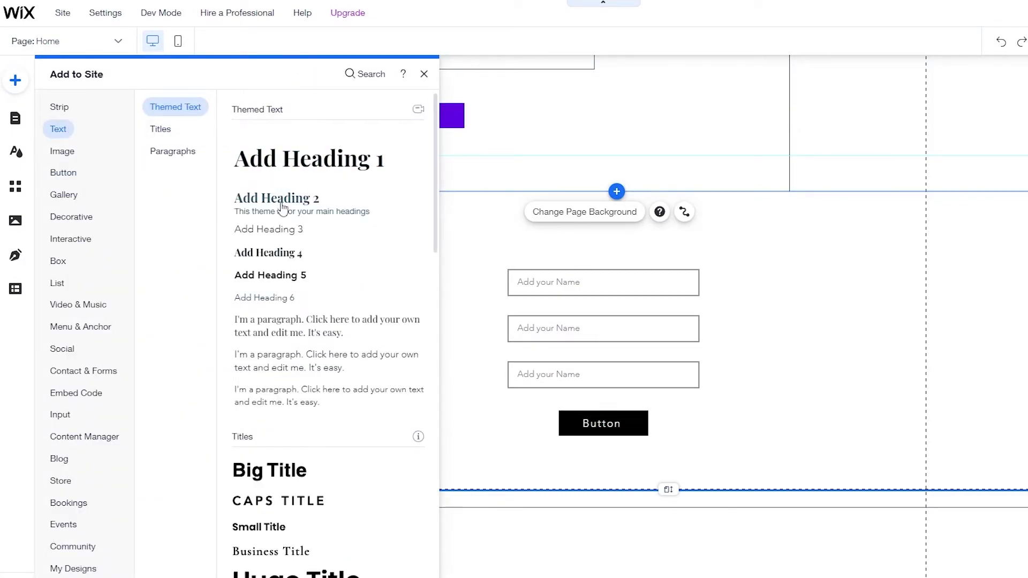
{"action": "left_click_drag", "start_coordinate": [280, 203], "coordinate": [550, 215]}
{"action": "double_click", "coordinate": [648, 219]}
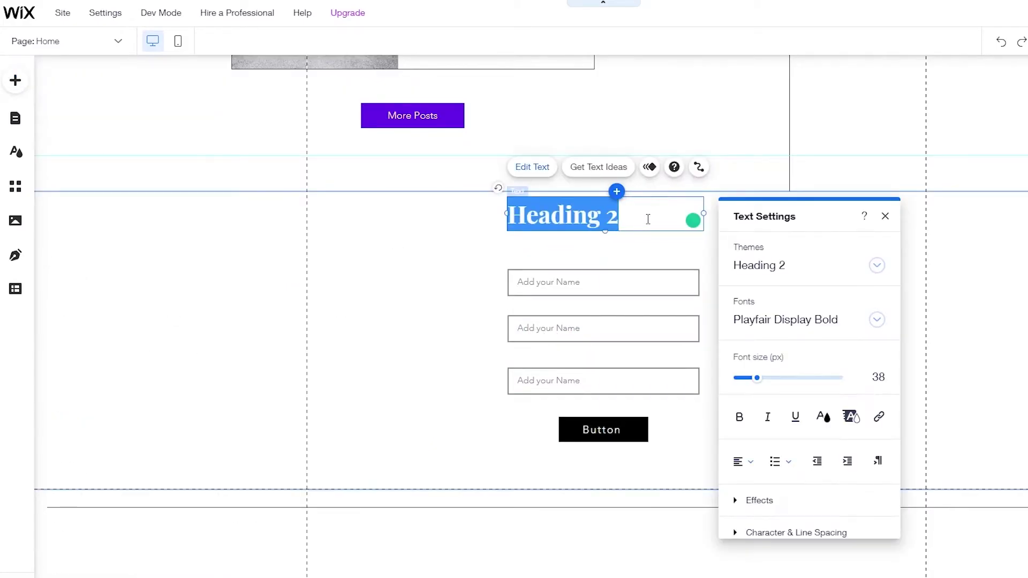
{"action": "type", "text": "Leave a co"}
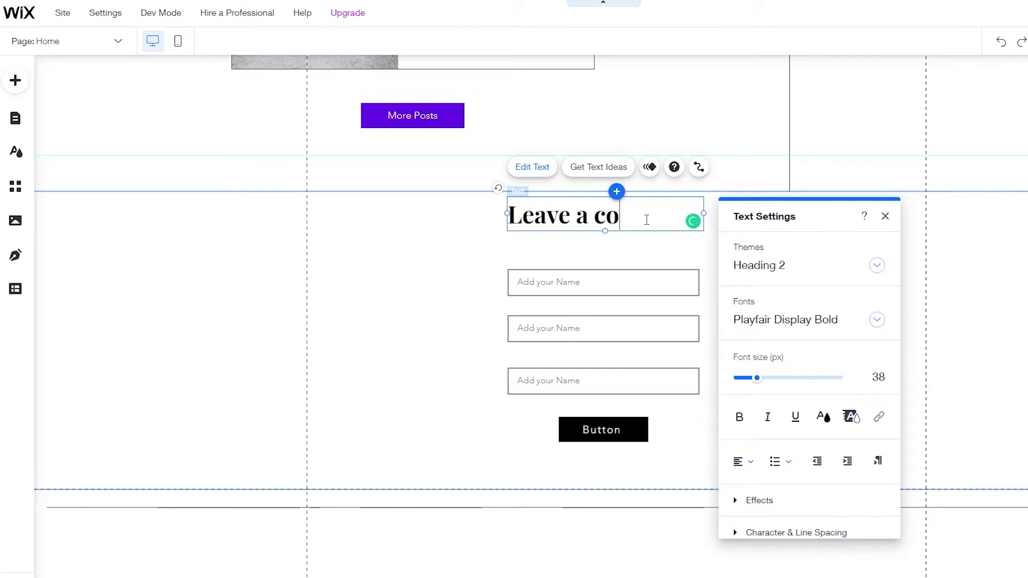
{"action": "key", "text": "BackSpace"}
{"action": "key", "text": "BackSpace"}
{"action": "key", "text": "BackSpace"}
{"action": "key", "text": "BackSpace"}
{"action": "key", "text": "BackSpace"}
{"action": "key", "text": "BackSpace"}
{"action": "key", "text": "BackSpace"}
{"action": "key", "text": "BackSpace"}
{"action": "key", "text": "BackSpace"}
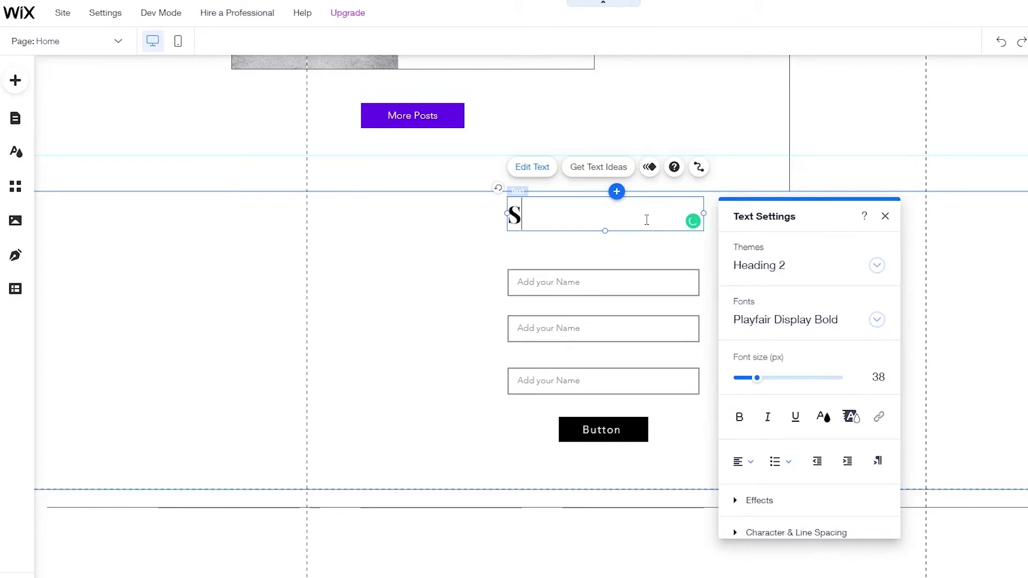
{"action": "type", "text": "Submit your Requests"}
{"action": "key", "text": "ctrl+a"}
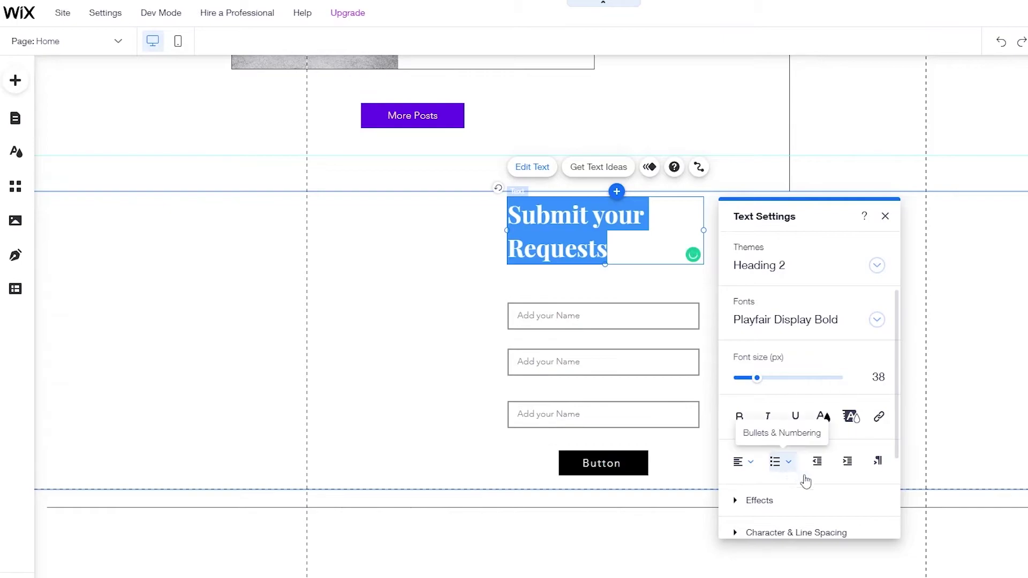
{"action": "left_click", "coordinate": [741, 462]}
{"action": "left_click", "coordinate": [748, 482]}
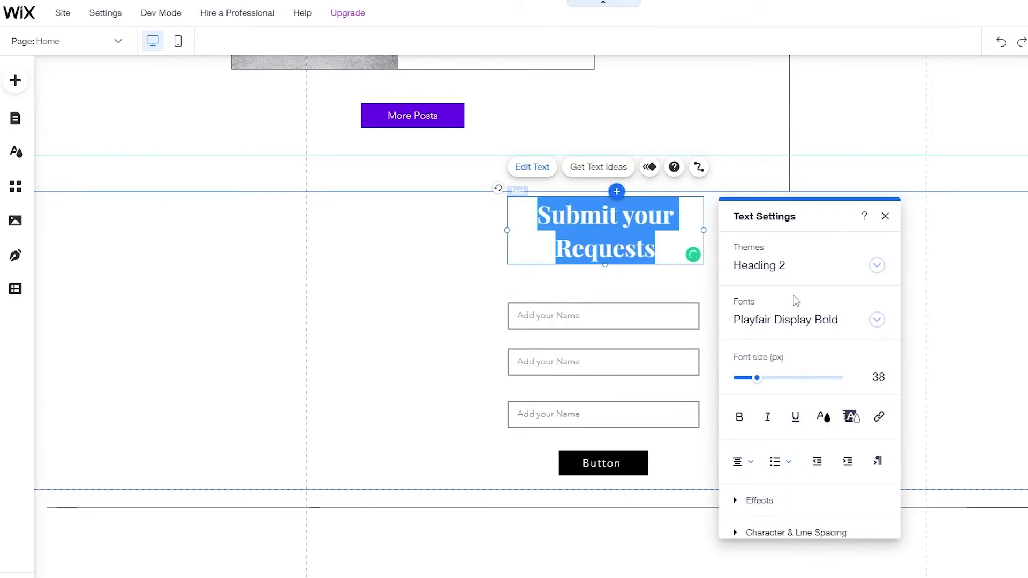
{"action": "left_click", "coordinate": [430, 249]}
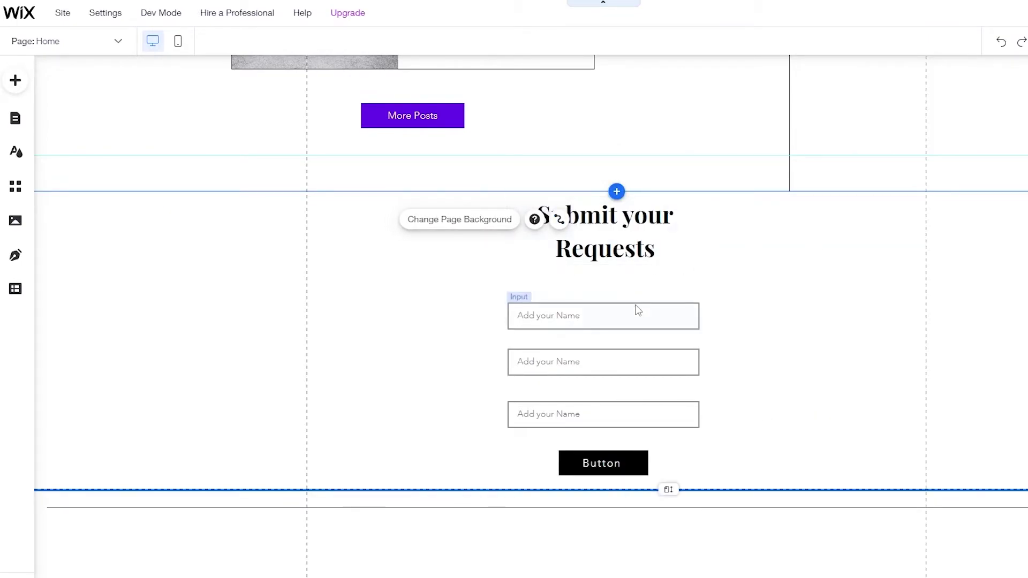
- Nudge the heading down slightly and show the Content Manager's dataset options
{"action": "mouse_move", "coordinate": [615, 249]}
{"action": "left_mouse_down"}
{"action": "mouse_move", "coordinate": [615, 279]}
{"action": "mouse_move", "coordinate": [618, 268]}
{"action": "left_mouse_up"}
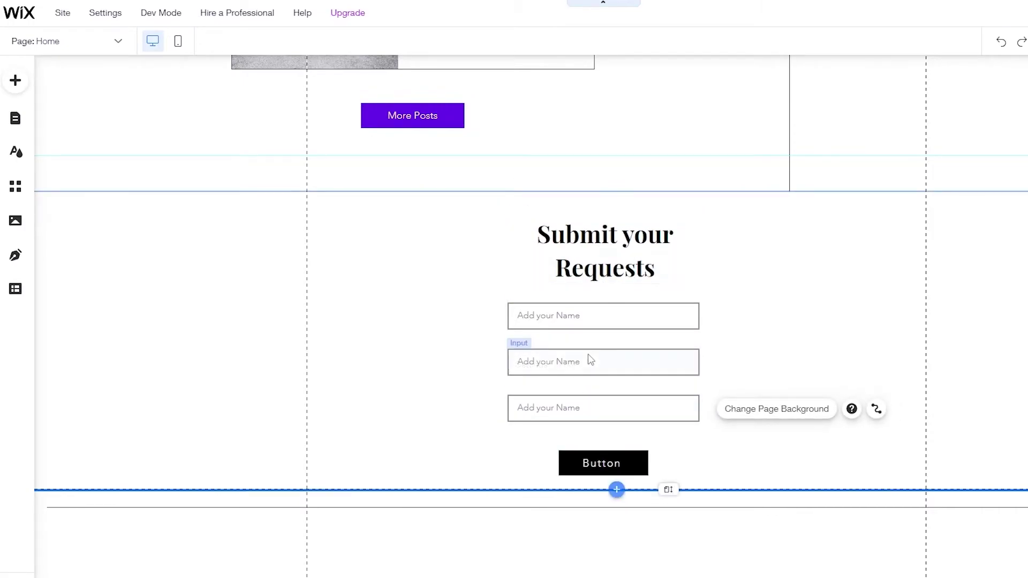
{"action": "left_click", "coordinate": [589, 324]}
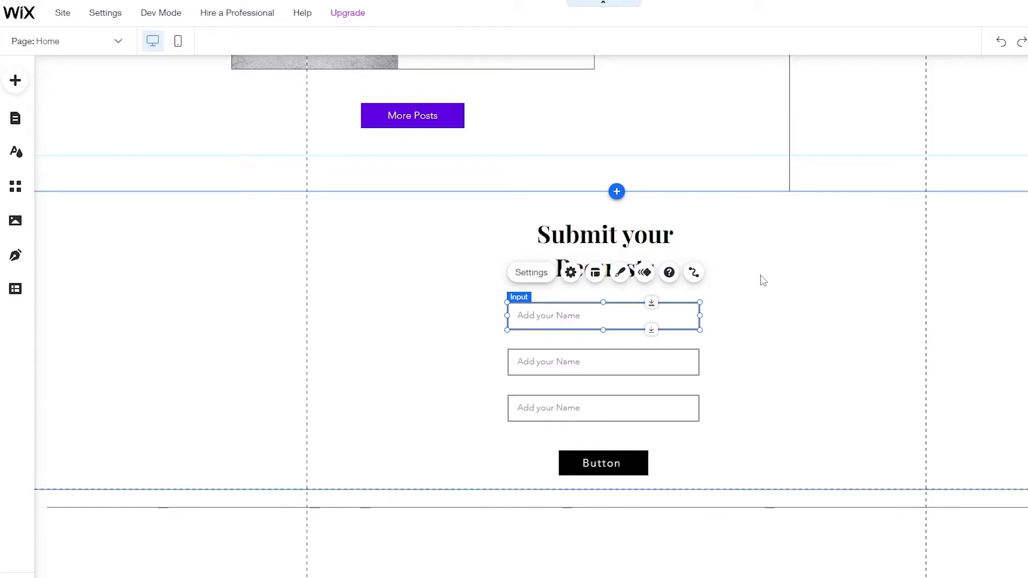
{"action": "left_click", "coordinate": [796, 280]}
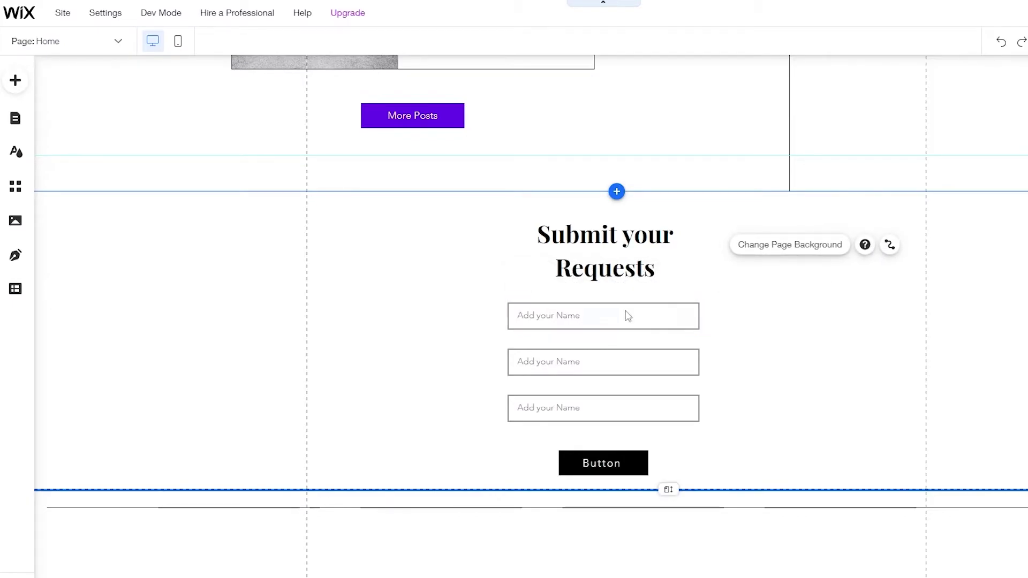
{"action": "left_click", "coordinate": [15, 80]}
{"action": "mouse_move", "coordinate": [80, 427]}
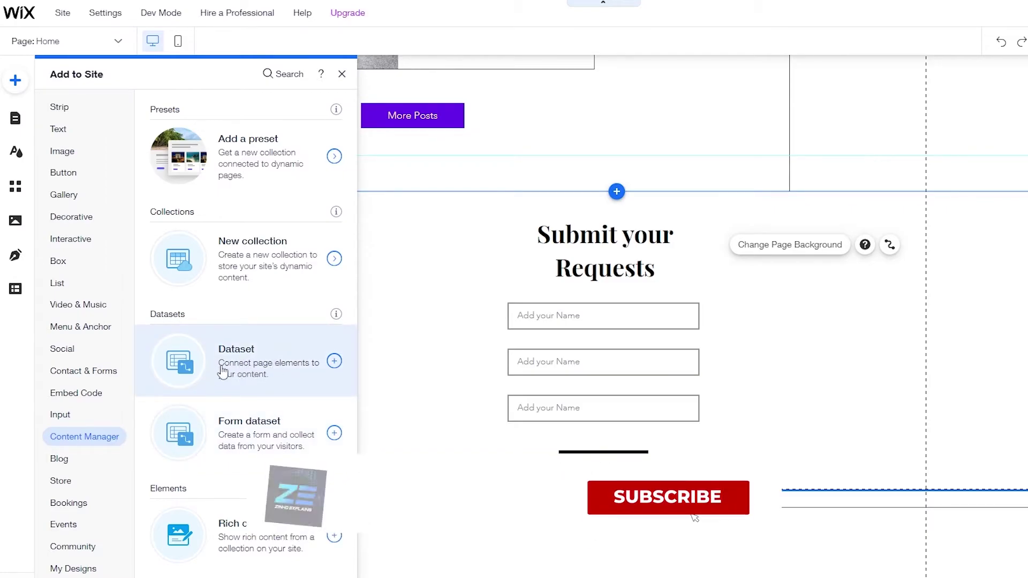
- Place a dataset to the right of the heading and open its Dataset Settings
{"action": "left_click", "coordinate": [277, 368]}
{"action": "left_click", "coordinate": [640, 348]}
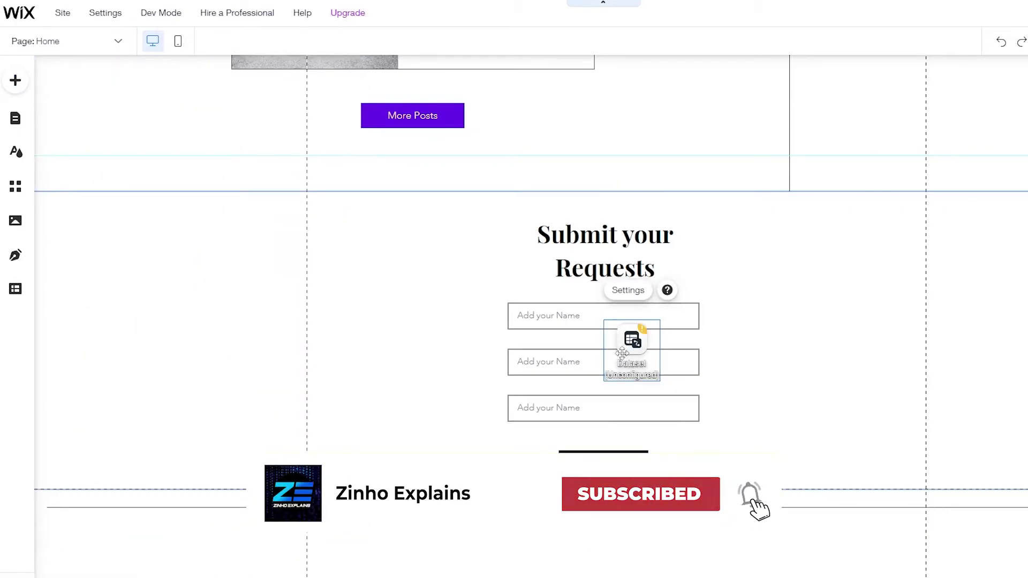
{"action": "left_click_drag", "start_coordinate": [640, 348], "coordinate": [845, 262]}
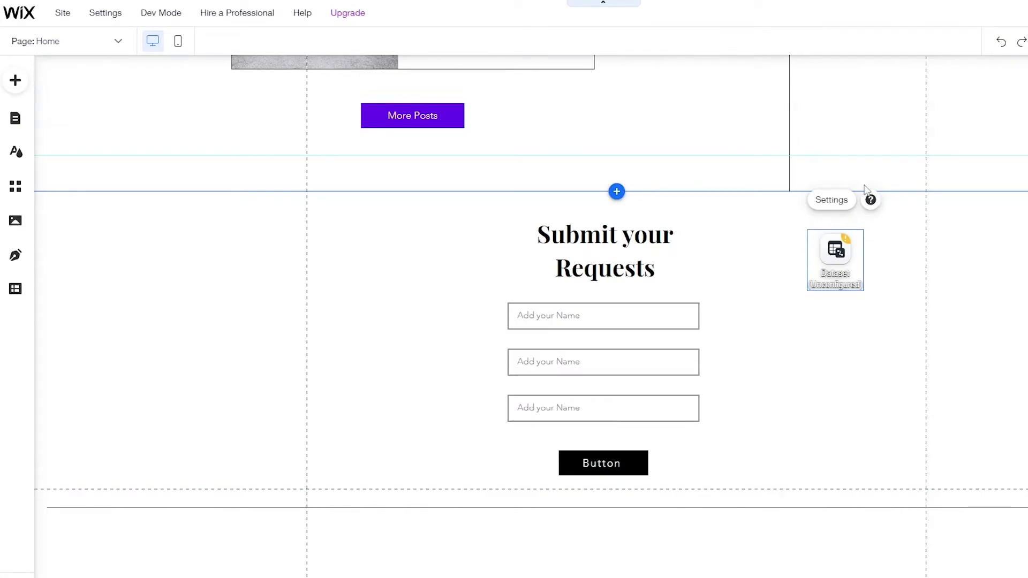
{"action": "left_click", "coordinate": [845, 205]}
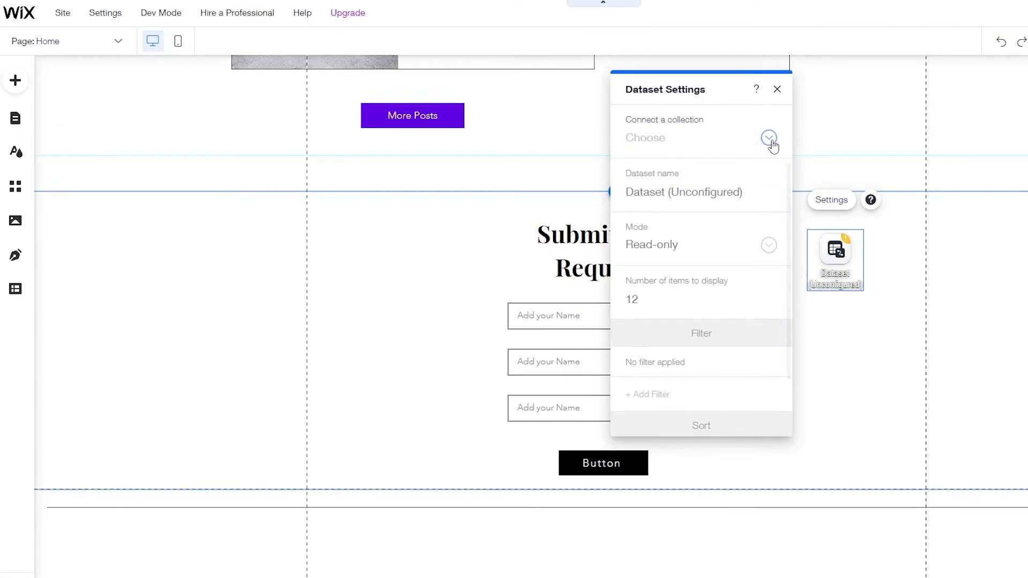
- Connect the dataset to the Submission collection, keep Read-only mode, and nudge it slightly lower
{"action": "left_click", "coordinate": [770, 142]}
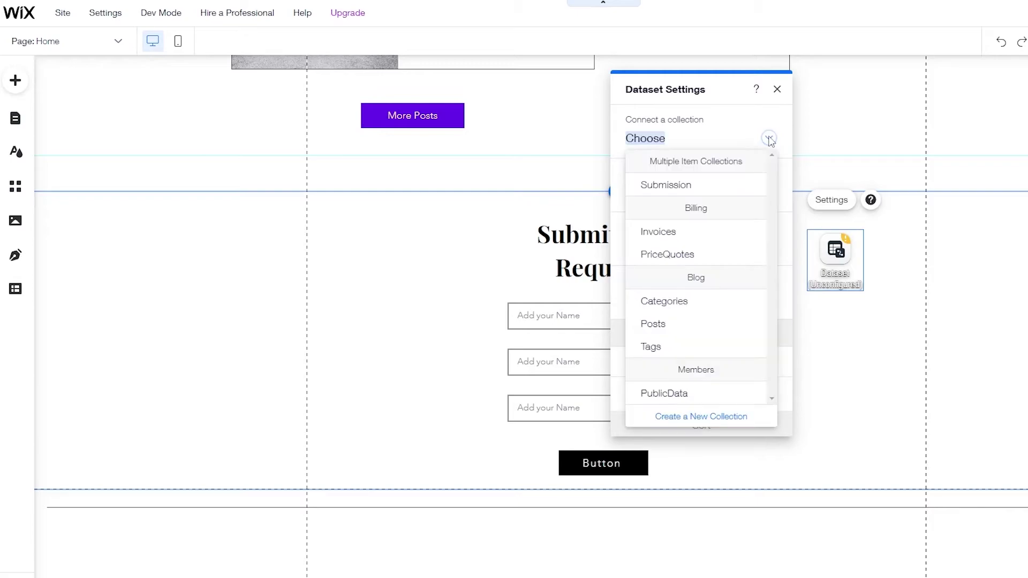
{"action": "left_click", "coordinate": [665, 188]}
{"action": "left_click", "coordinate": [684, 258]}
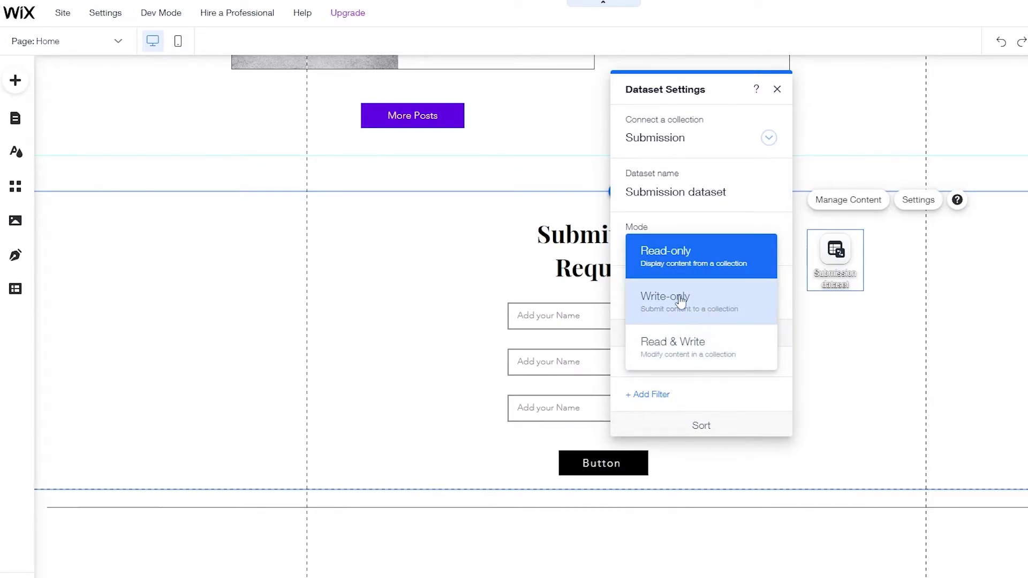
{"action": "left_click", "coordinate": [710, 270]}
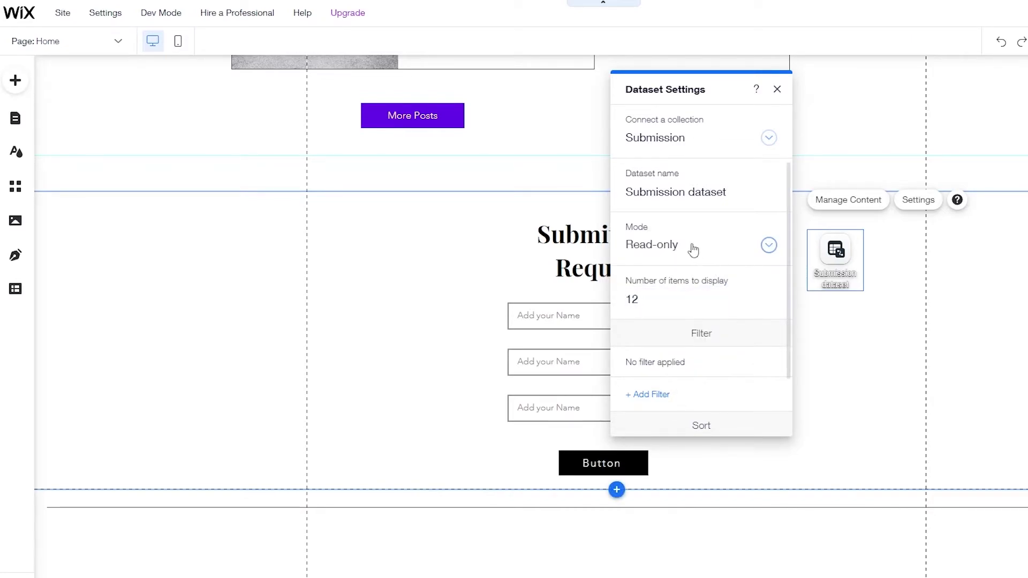
{"action": "scroll", "coordinate": [683, 271], "scroll_direction": "down", "scroll_amount": 2}
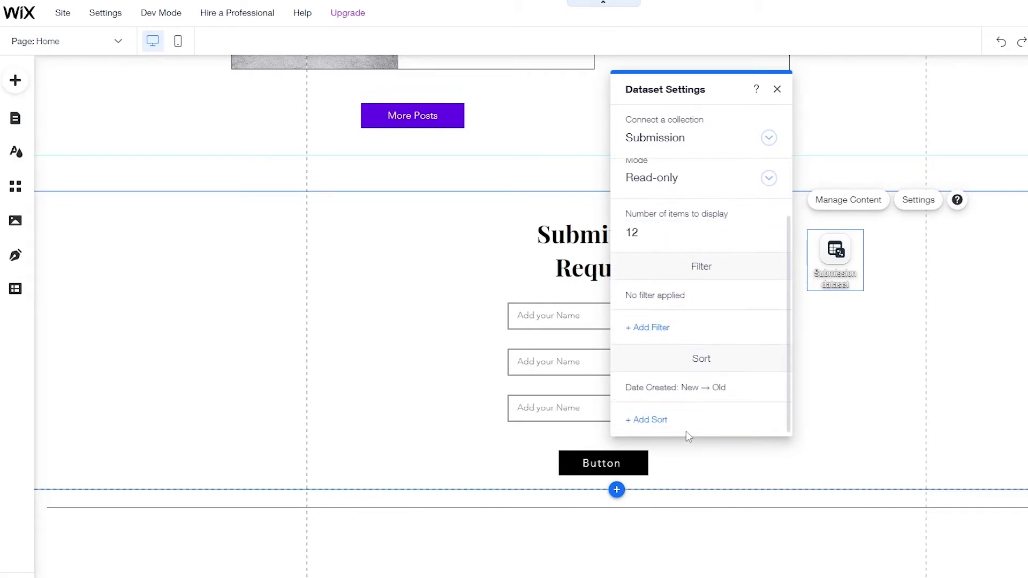
{"action": "left_click", "coordinate": [829, 271]}
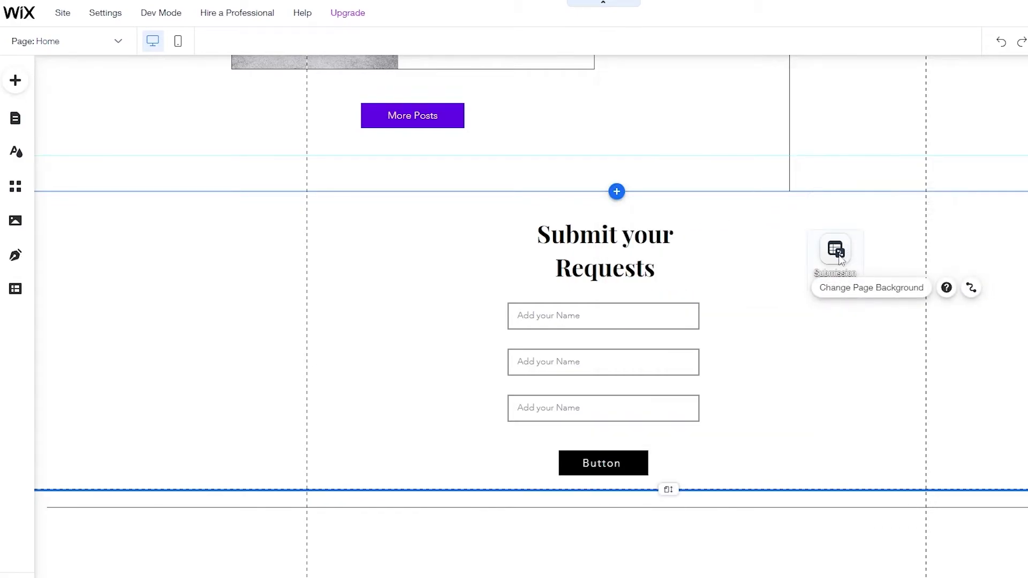
{"action": "left_click_drag", "start_coordinate": [830, 255], "coordinate": [837, 266]}
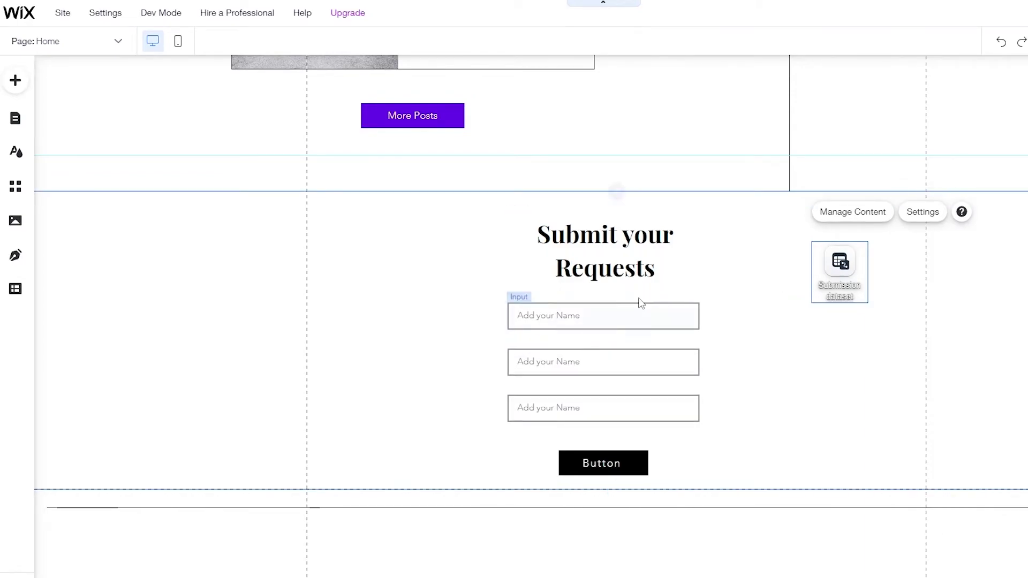
{"action": "left_click", "coordinate": [634, 321]}
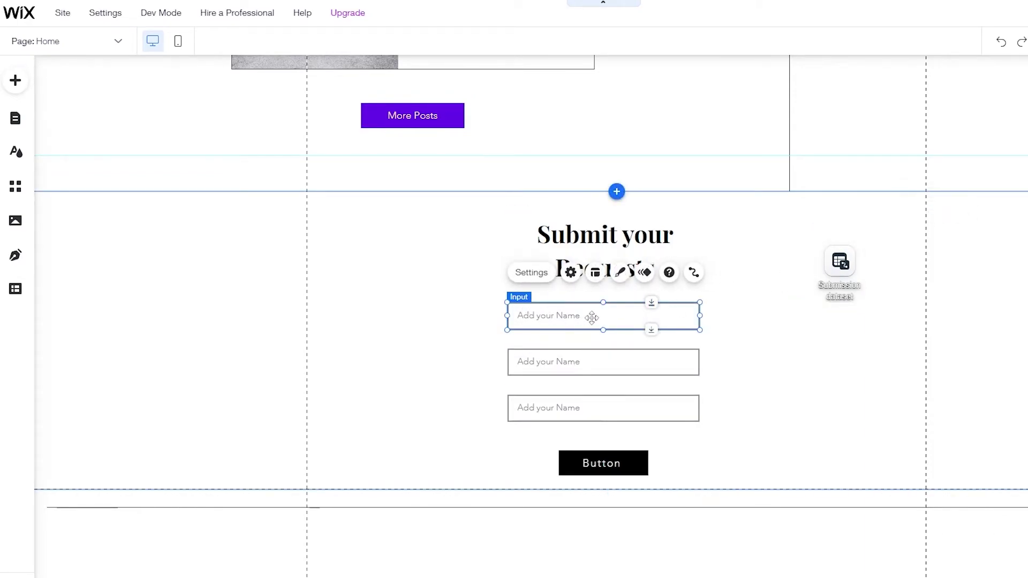
- Set the first two form fields' placeholders to Full Name and Email
{"action": "left_click", "coordinate": [526, 277]}
{"action": "left_click", "coordinate": [369, 389]}
{"action": "type", "text": "Fi"}
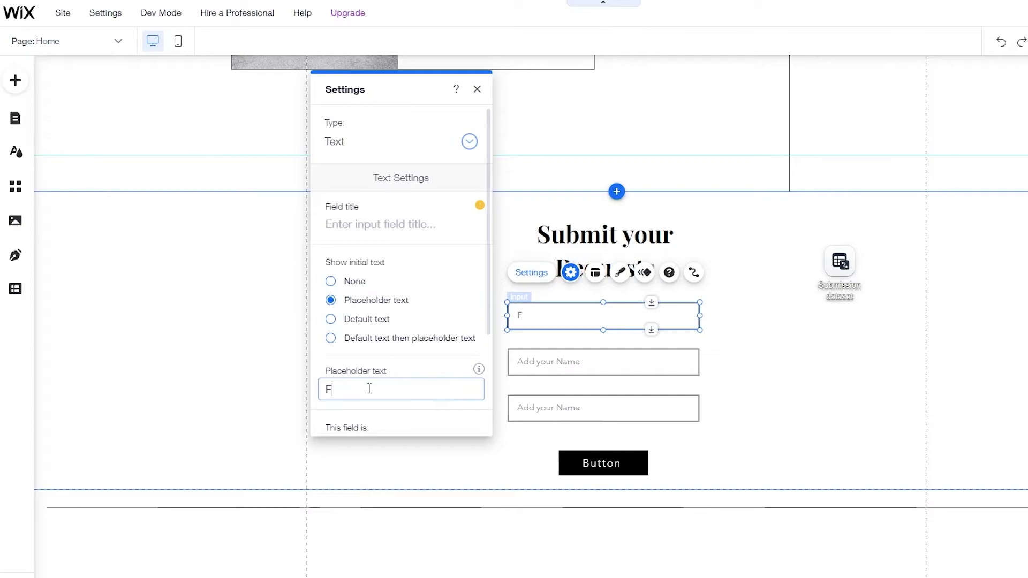
{"action": "left_click", "coordinate": [543, 370]}
{"action": "left_click", "coordinate": [538, 324]}
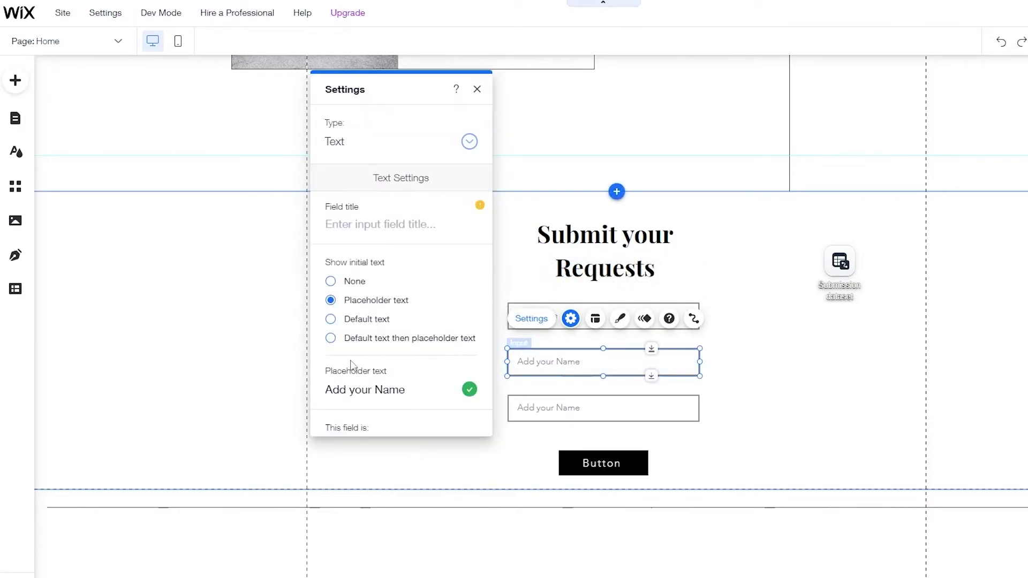
{"action": "left_click", "coordinate": [387, 395]}
{"action": "type", "text": "Em"}
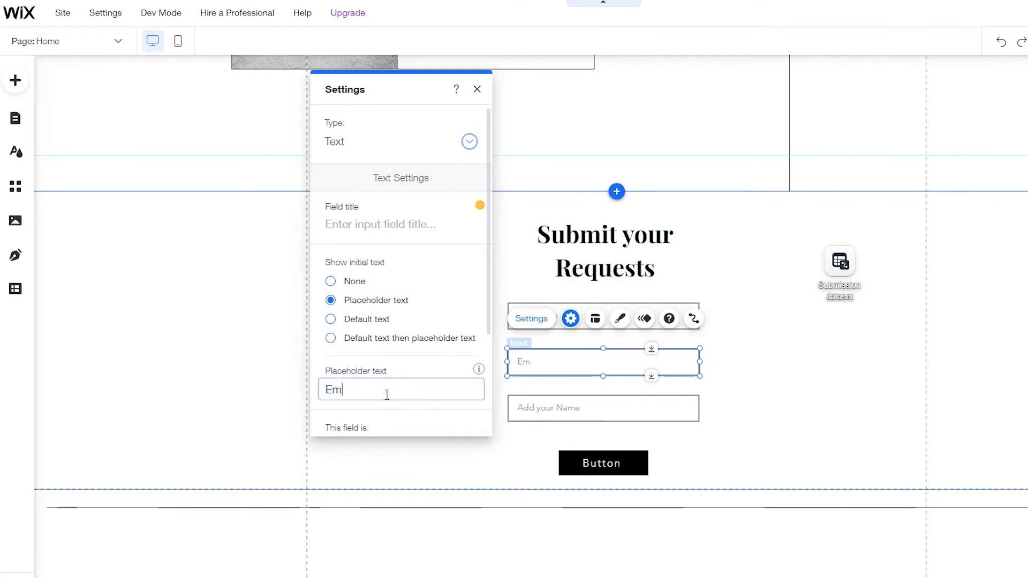
{"action": "left_click", "coordinate": [439, 456]}
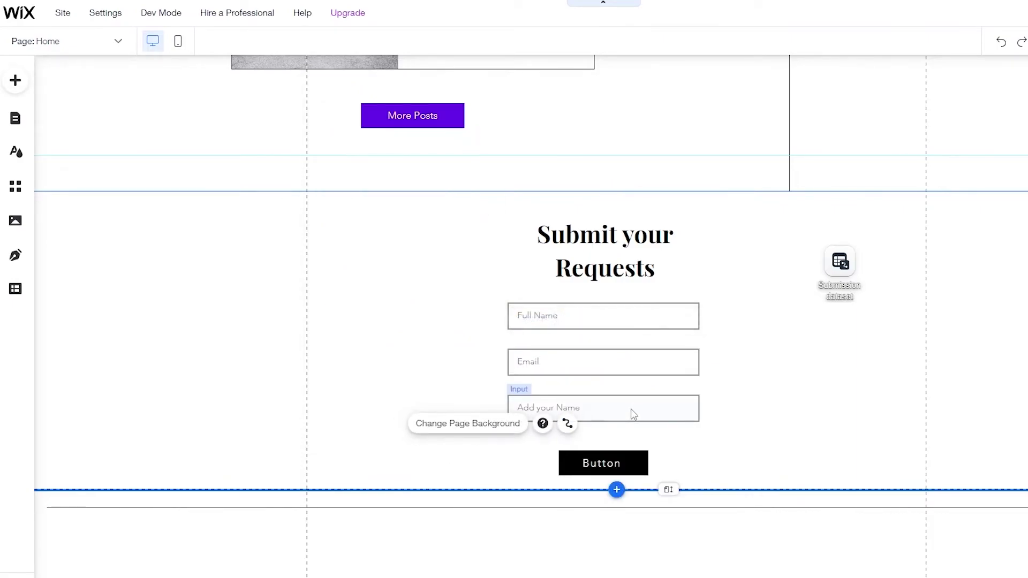
- Set the third field's placeholder to Number and move the Submit your Requests heading up
{"action": "left_click", "coordinate": [626, 411]}
{"action": "left_click", "coordinate": [403, 387]}
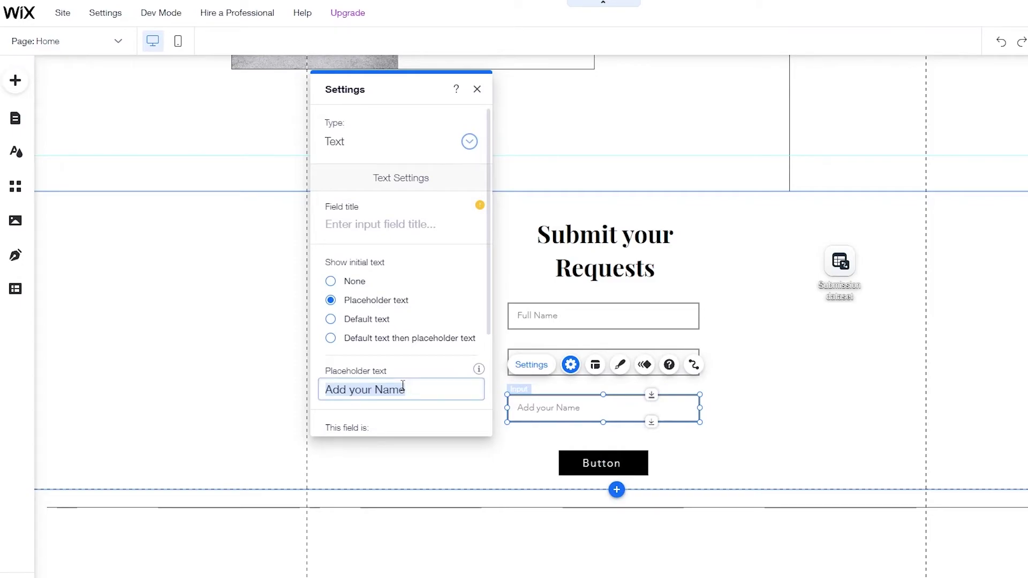
{"action": "type", "text": "Number"}
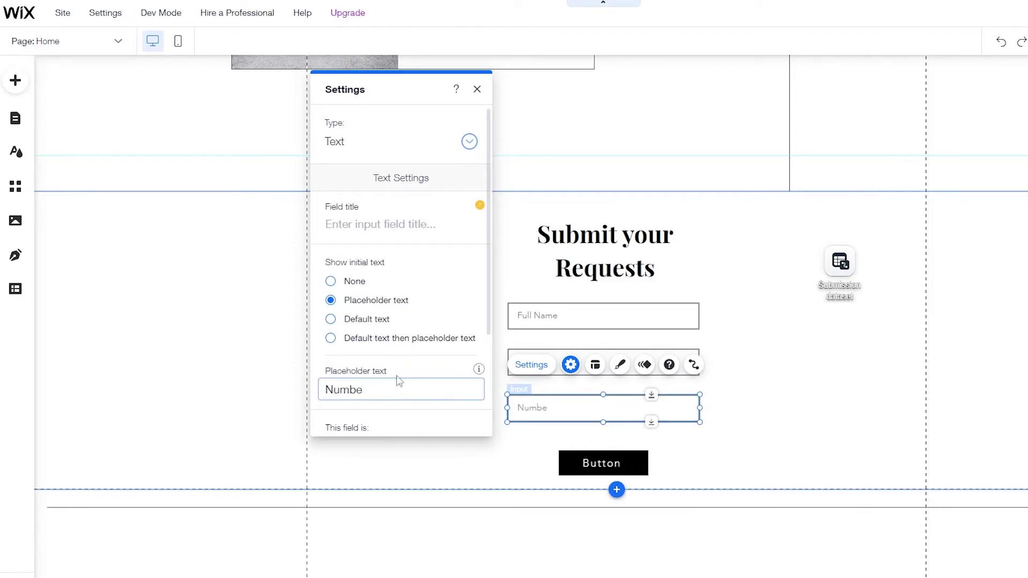
{"action": "left_click", "coordinate": [780, 381]}
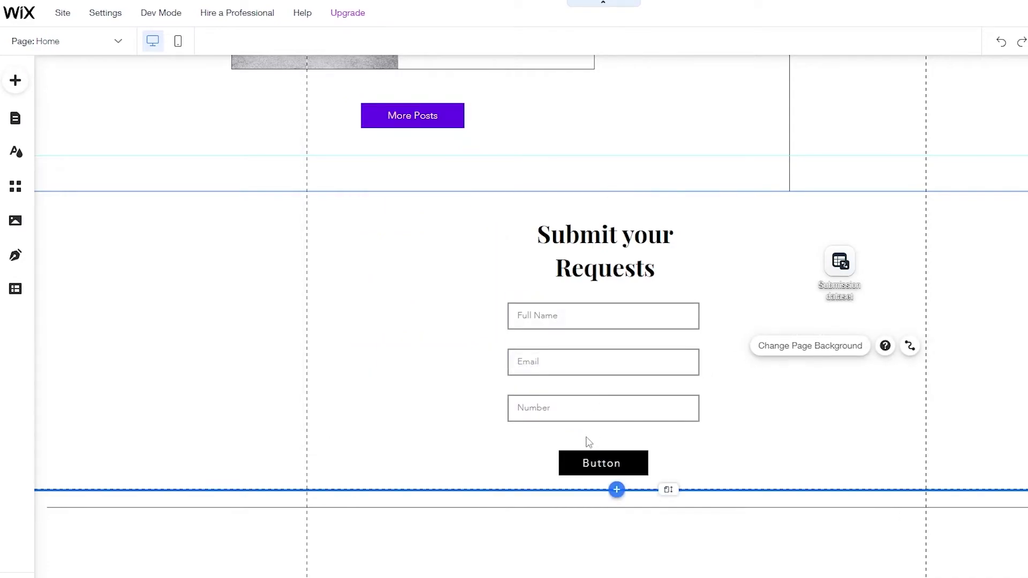
{"action": "left_click_drag", "start_coordinate": [611, 252], "coordinate": [612, 236]}
- Add a multi-line text box input and place it under the Number field
{"action": "left_click", "coordinate": [15, 81]}
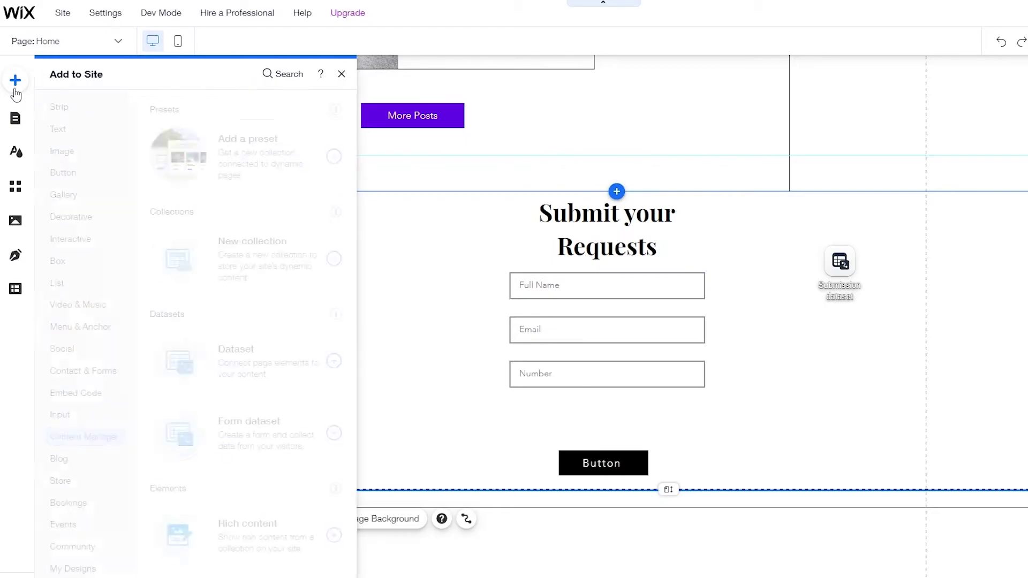
{"action": "left_click", "coordinate": [60, 415]}
{"action": "scroll", "coordinate": [337, 436], "scroll_direction": "down", "scroll_amount": 2}
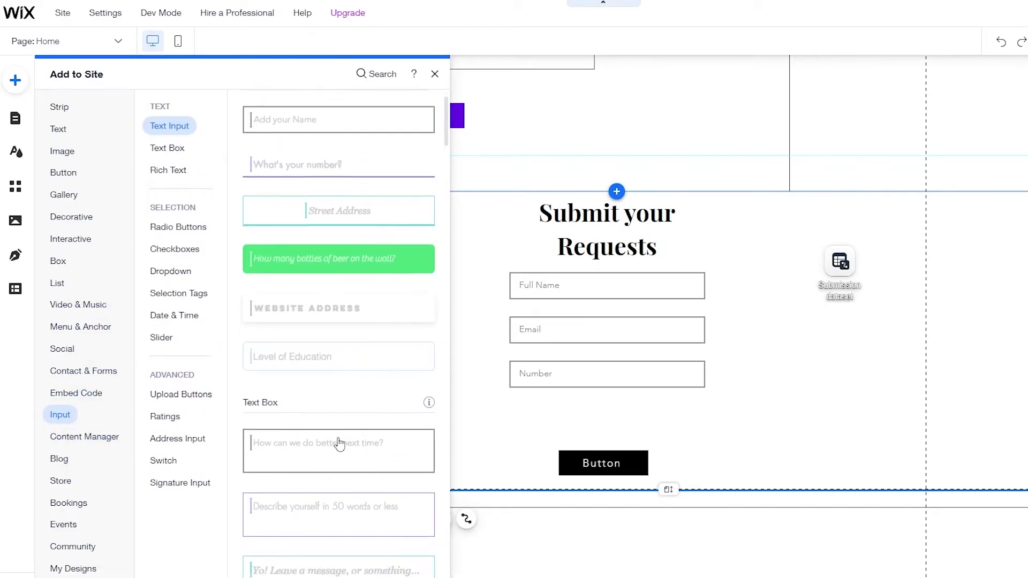
{"action": "left_click", "coordinate": [305, 428]}
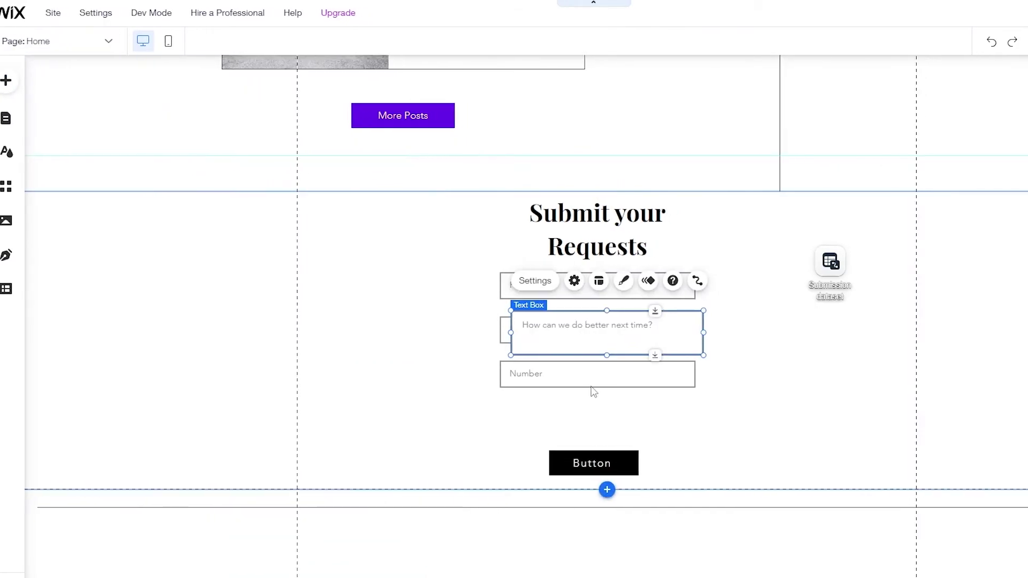
{"action": "left_click_drag", "start_coordinate": [587, 368], "coordinate": [595, 422]}
{"action": "left_click_drag", "start_coordinate": [512, 422], "coordinate": [509, 422]}
- Tighten the form's spacing by moving the heading, Email, Number, text box and button
{"action": "left_click_drag", "start_coordinate": [532, 247], "coordinate": [532, 271]}
{"action": "left_click_drag", "start_coordinate": [536, 321], "coordinate": [536, 308]}
{"action": "left_click_drag", "start_coordinate": [534, 367], "coordinate": [534, 356]}
{"action": "left_click_drag", "start_coordinate": [544, 411], "coordinate": [542, 402]}
{"action": "left_click_drag", "start_coordinate": [535, 464], "coordinate": [535, 454]}
{"action": "left_click", "coordinate": [652, 306]}
- Give the text box the placeholder text 'Requests'
{"action": "left_click", "coordinate": [515, 394]}
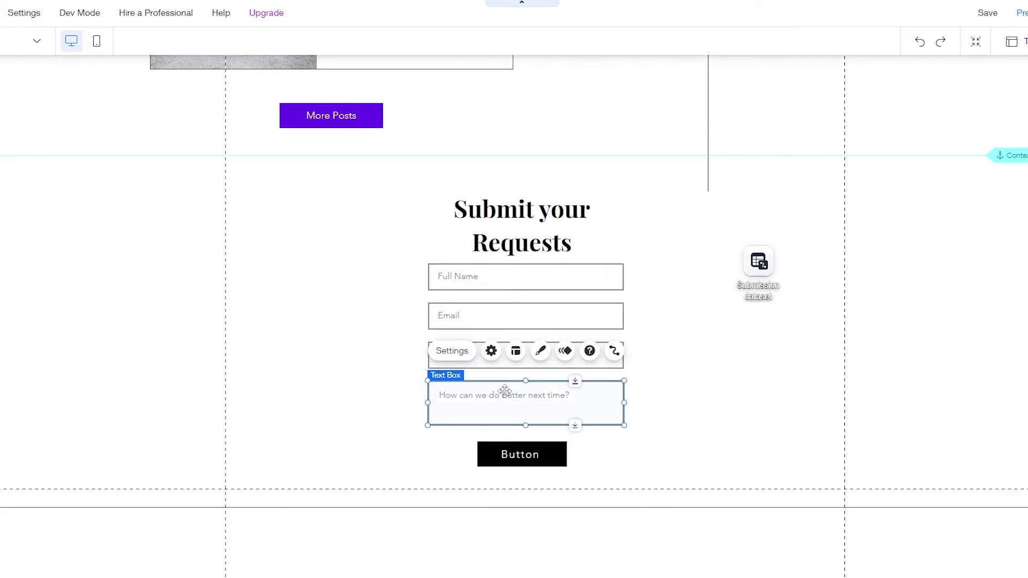
{"action": "left_click", "coordinate": [452, 351]}
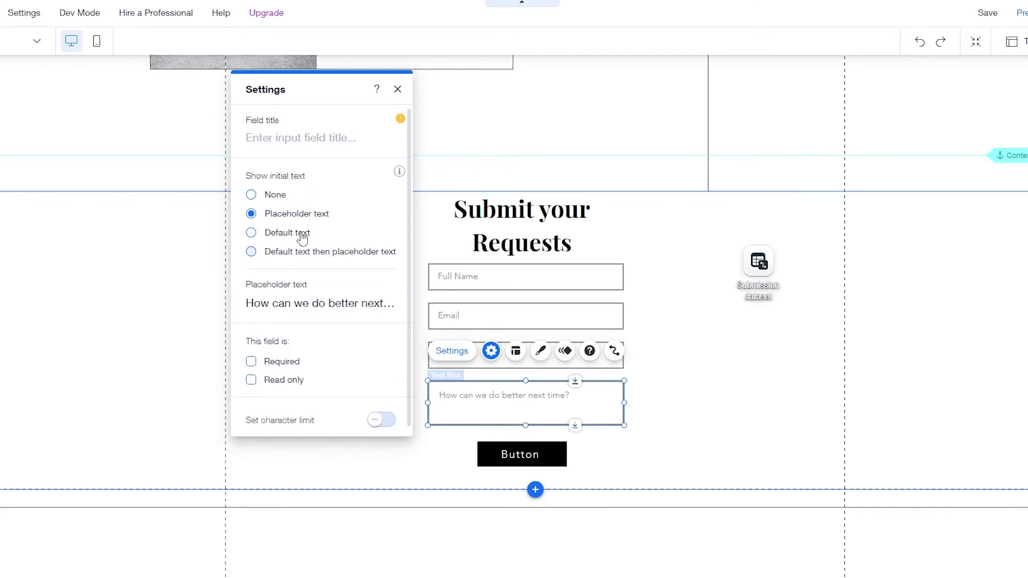
{"action": "left_click", "coordinate": [302, 236]}
{"action": "left_click", "coordinate": [296, 214]}
{"action": "left_click", "coordinate": [300, 305]}
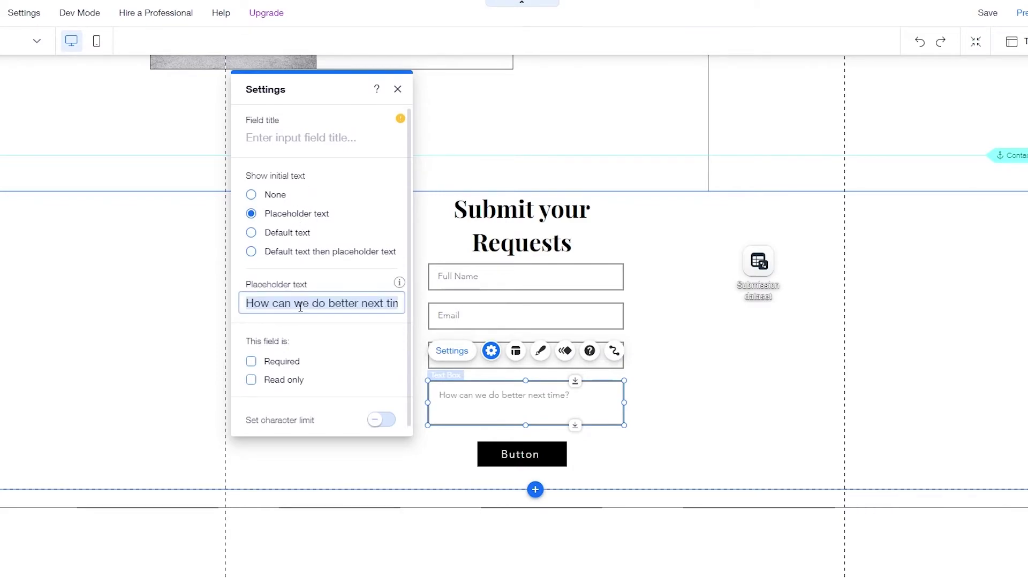
{"action": "type", "text": "Requests"}
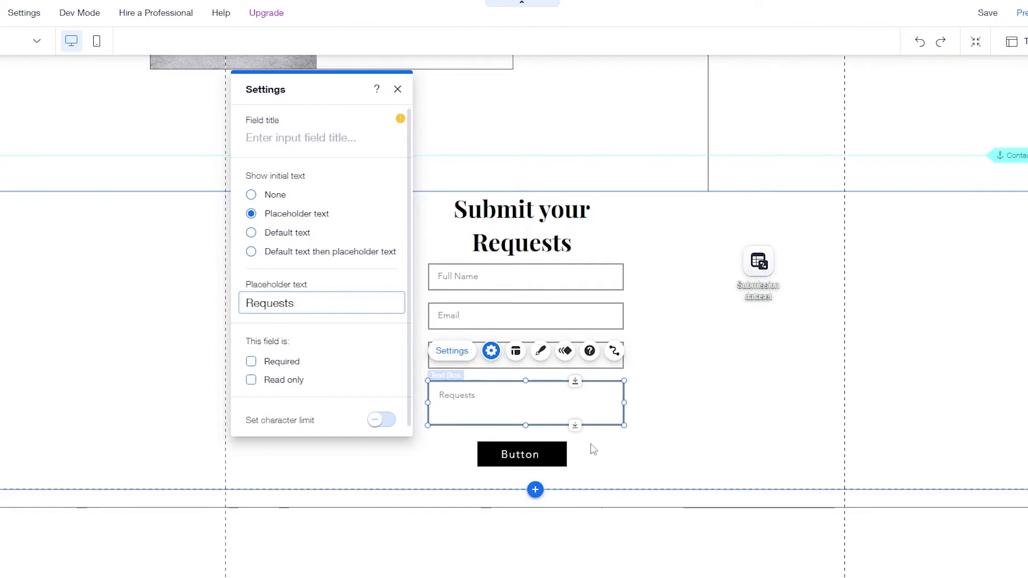
{"action": "left_click", "coordinate": [667, 313]}
{"action": "left_click", "coordinate": [579, 351]}
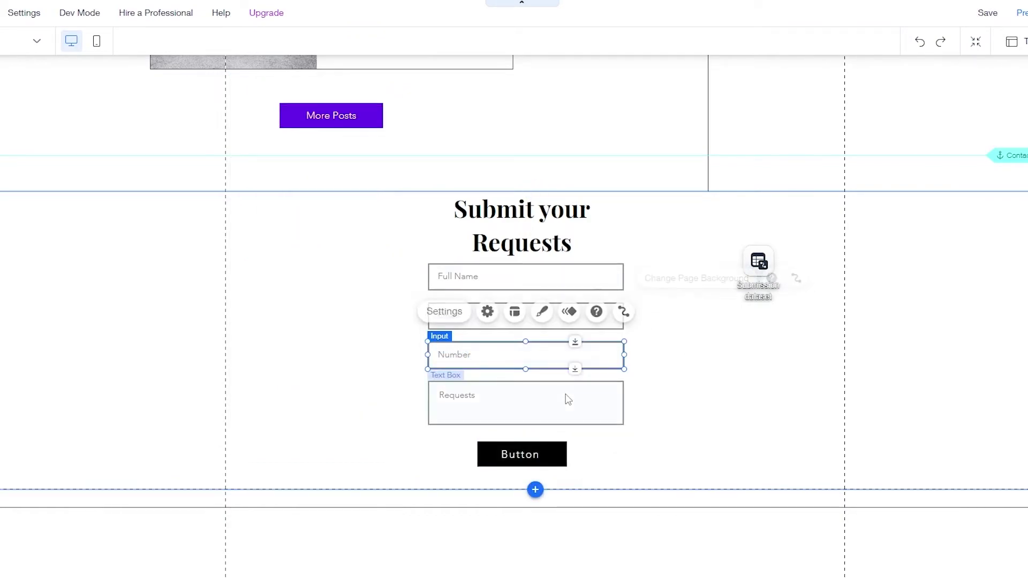
{"action": "left_click", "coordinate": [566, 400]}
- Connect the Email input's value to the Email (Text) field
{"action": "left_click", "coordinate": [614, 351]}
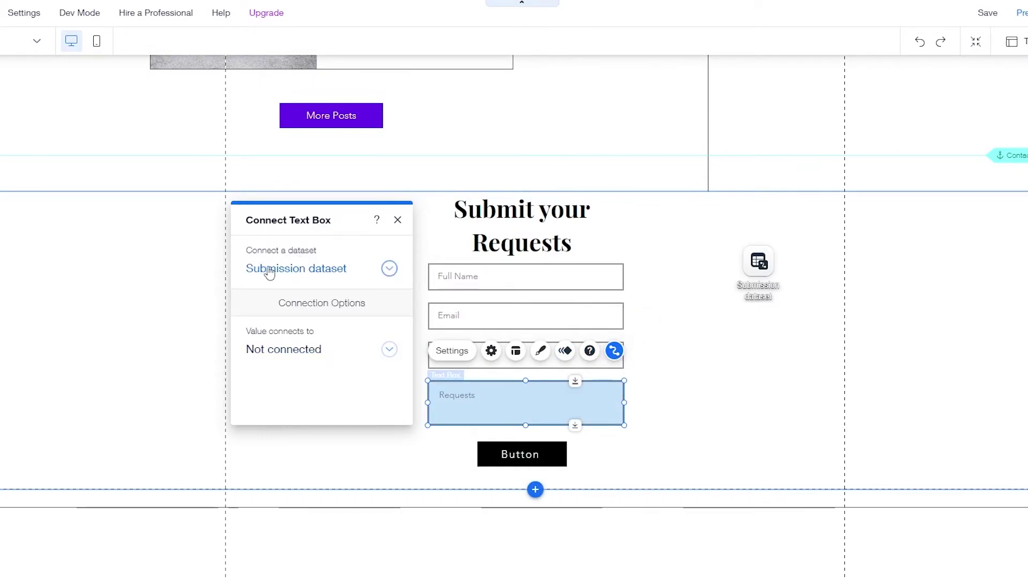
{"action": "left_click", "coordinate": [369, 360]}
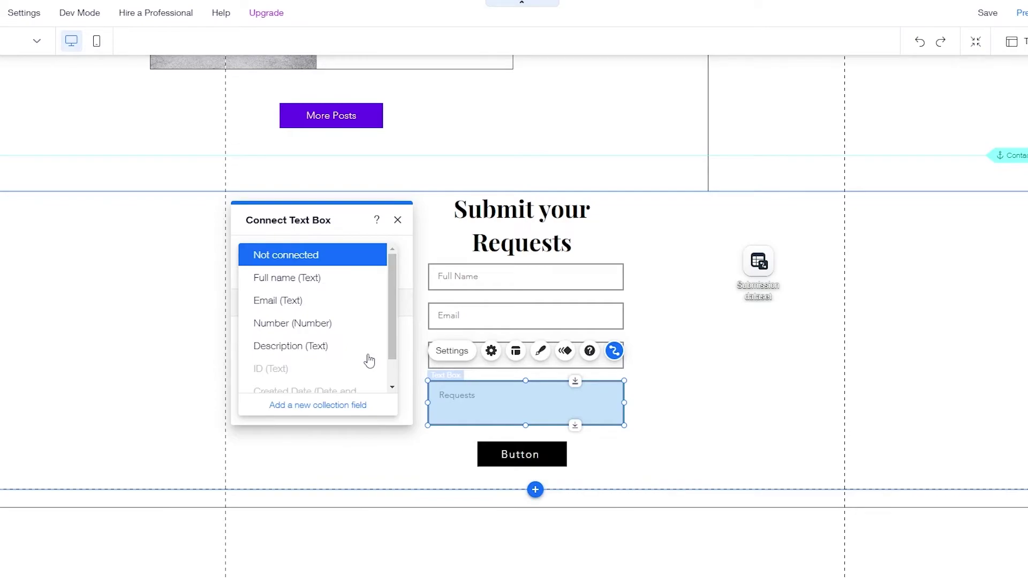
{"action": "left_click", "coordinate": [315, 358]}
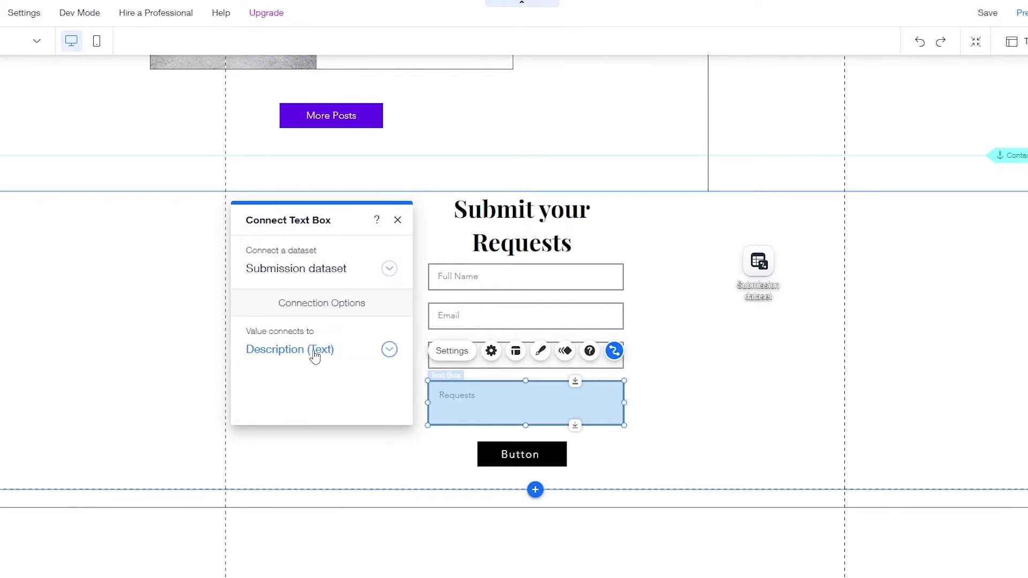
{"action": "left_click", "coordinate": [577, 316]}
{"action": "left_click", "coordinate": [613, 274]}
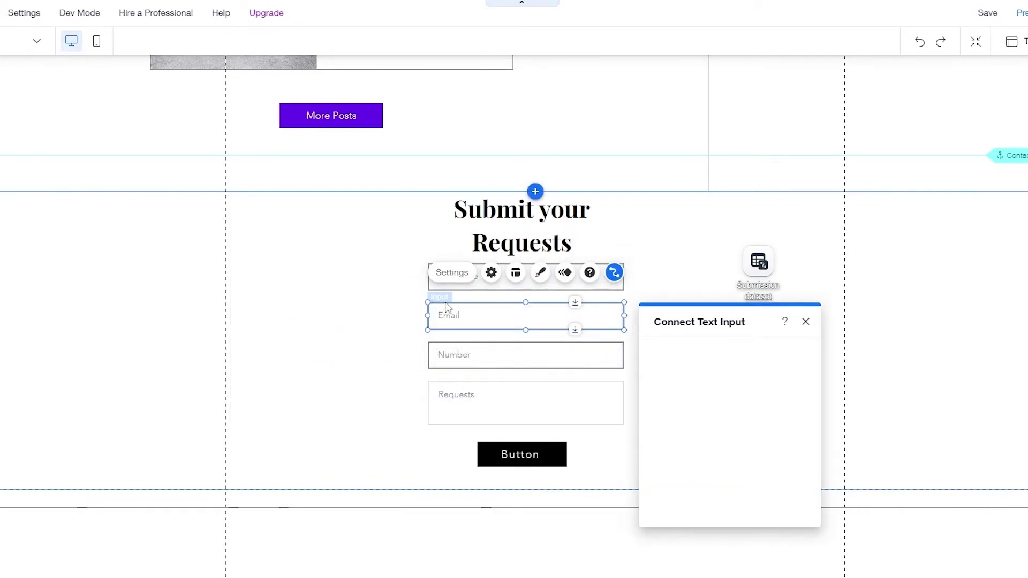
{"action": "left_click", "coordinate": [711, 449]}
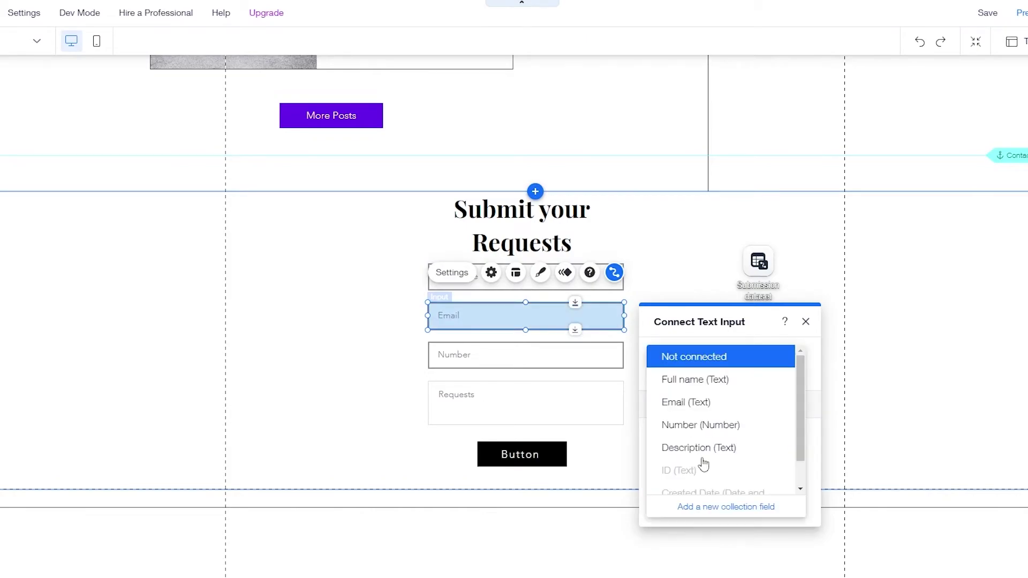
{"action": "left_click", "coordinate": [717, 402]}
- Connect the Number input to Number (Number) and Full Name to Full name (Text)
{"action": "left_click", "coordinate": [613, 356]}
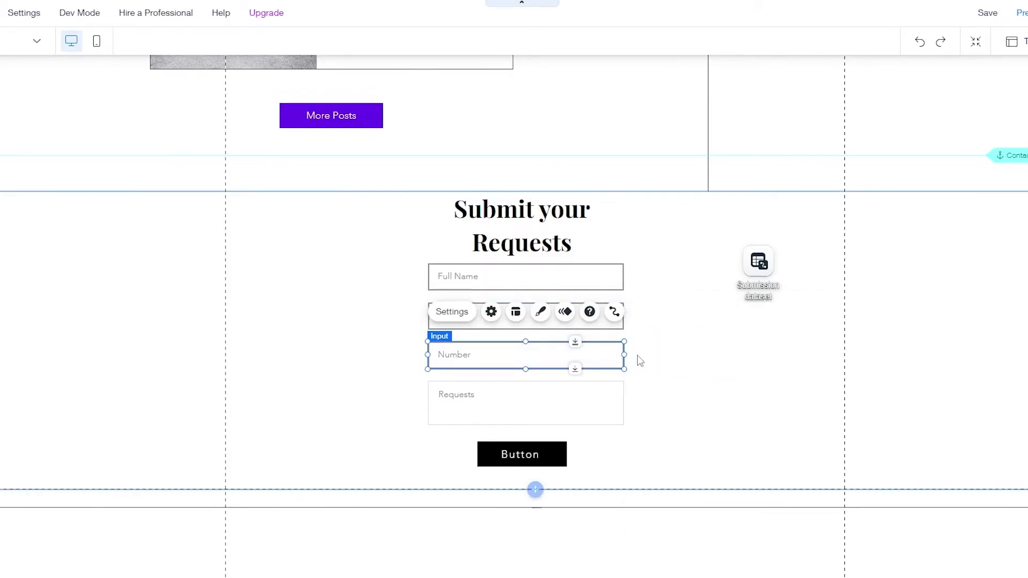
{"action": "left_click", "coordinate": [613, 315]}
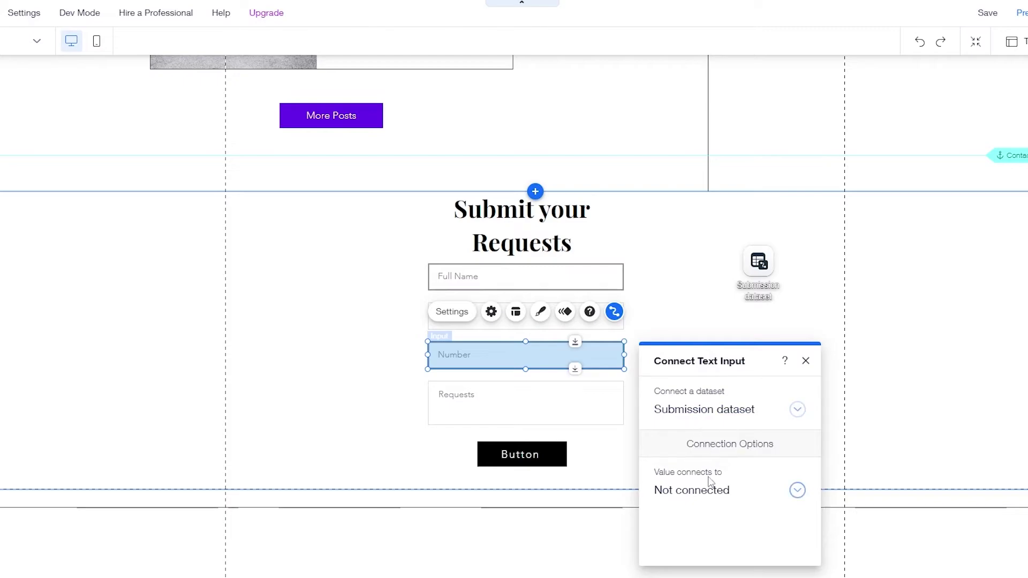
{"action": "left_click", "coordinate": [710, 495]}
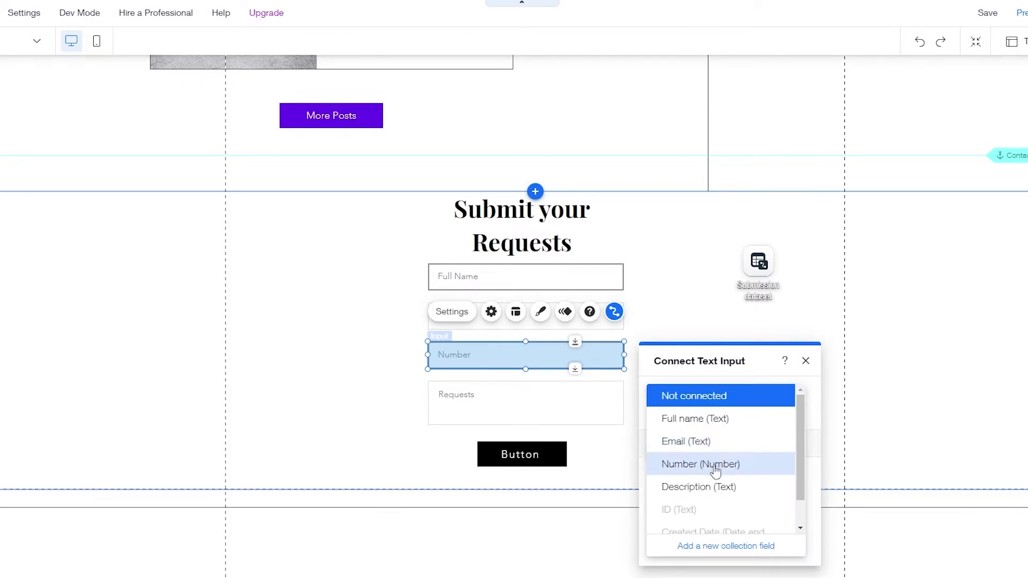
{"action": "left_click", "coordinate": [713, 465]}
{"action": "left_click", "coordinate": [578, 281]}
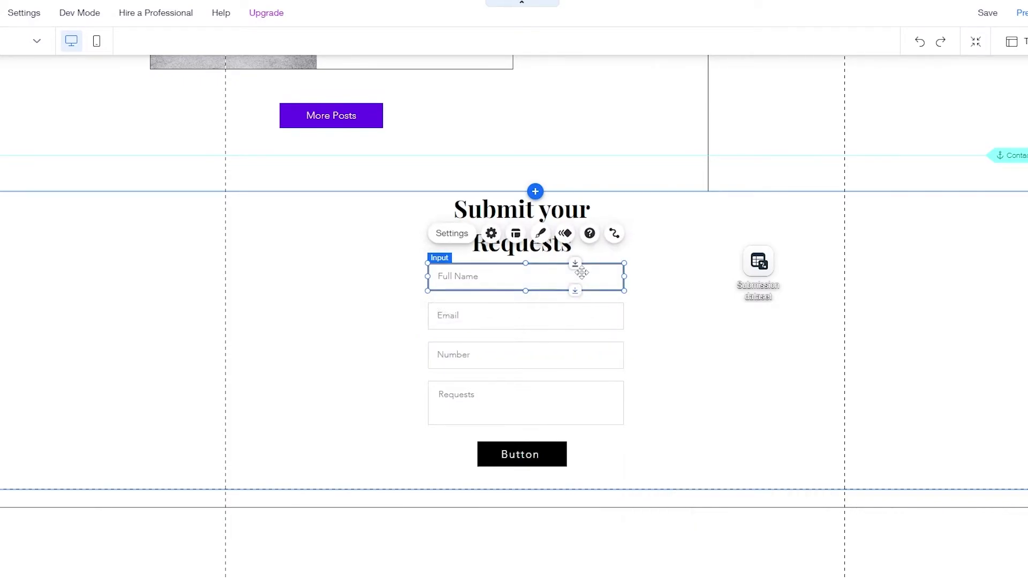
{"action": "left_click", "coordinate": [614, 234]}
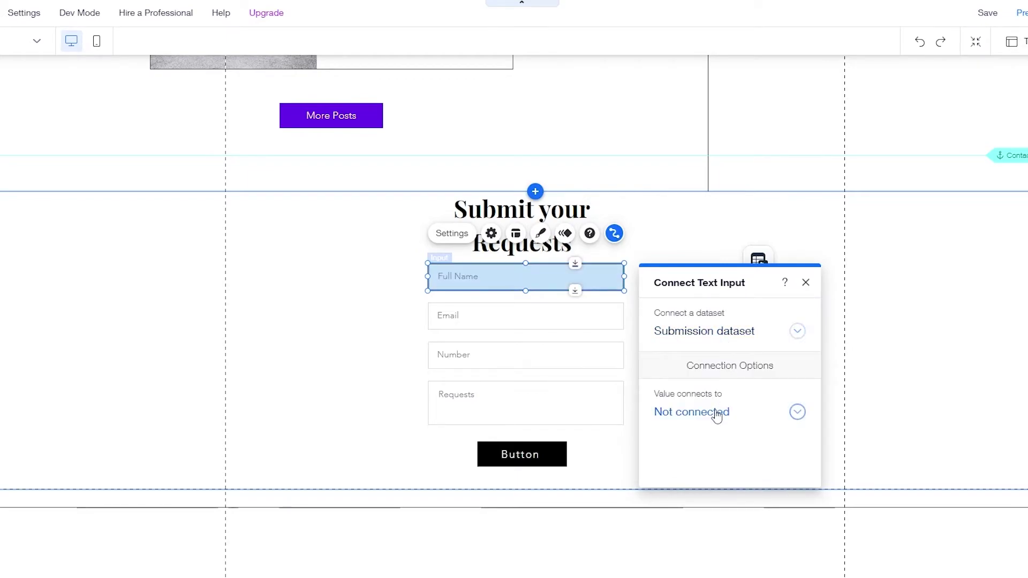
{"action": "left_click", "coordinate": [714, 414]}
{"action": "left_click", "coordinate": [710, 348]}
{"action": "left_click", "coordinate": [634, 407]}
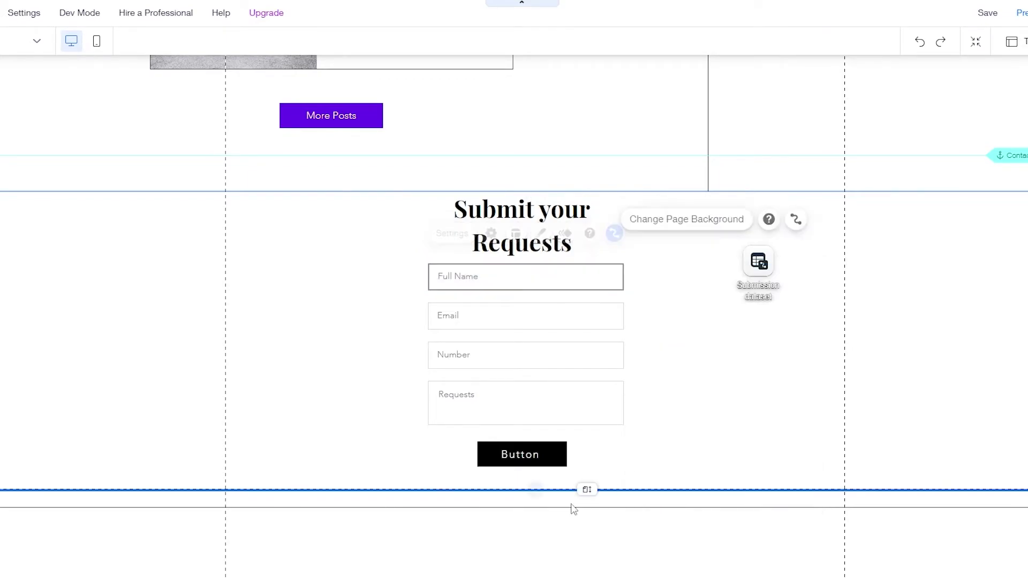
- Nudge the form button up and change its text to 'Submit'
{"action": "left_click_drag", "start_coordinate": [535, 459], "coordinate": [520, 447]}
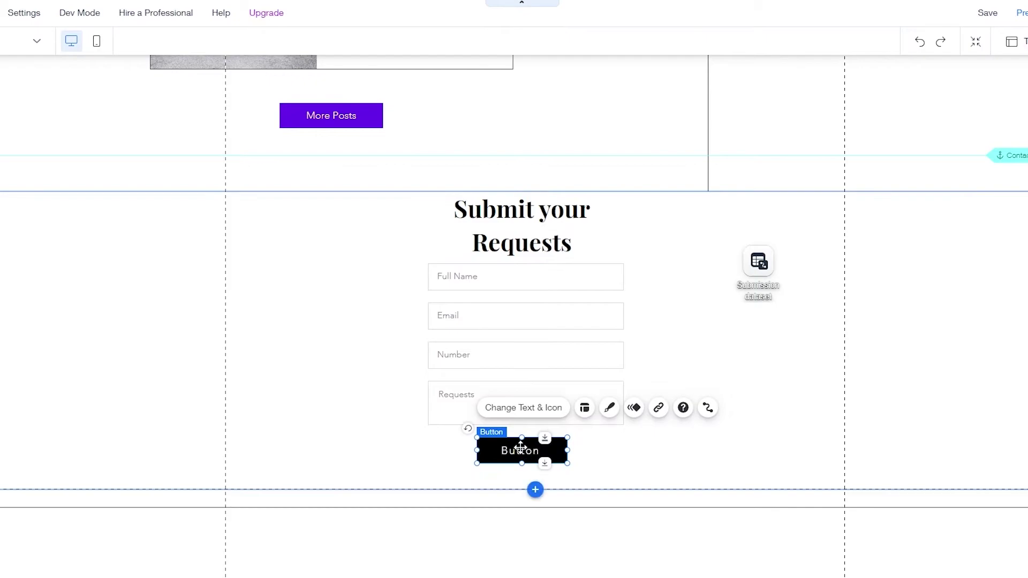
{"action": "left_click", "coordinate": [502, 415]}
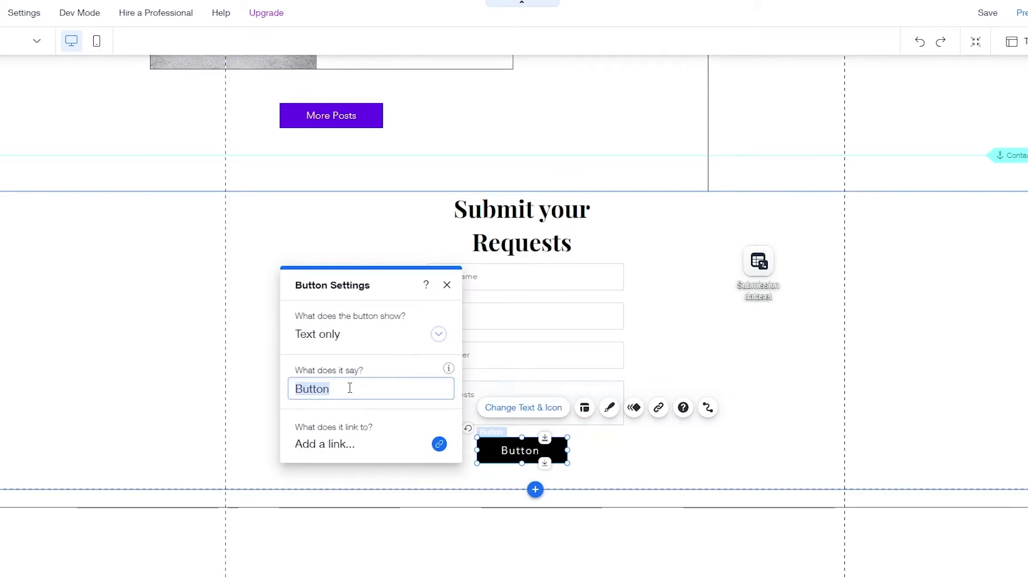
{"action": "type", "text": "Submit"}
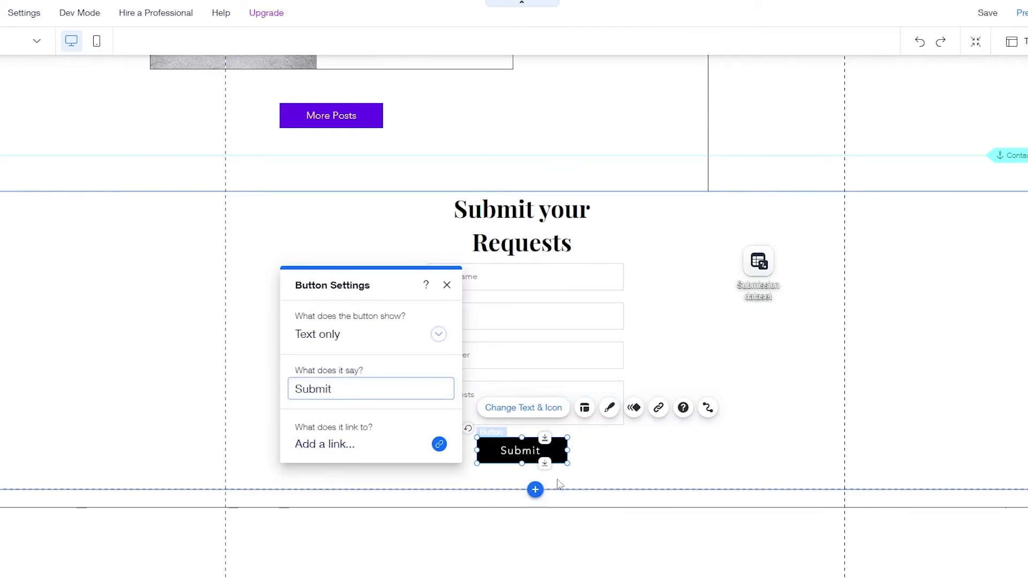
- Connect the button to the Submission dataset
{"action": "left_click", "coordinate": [707, 408]}
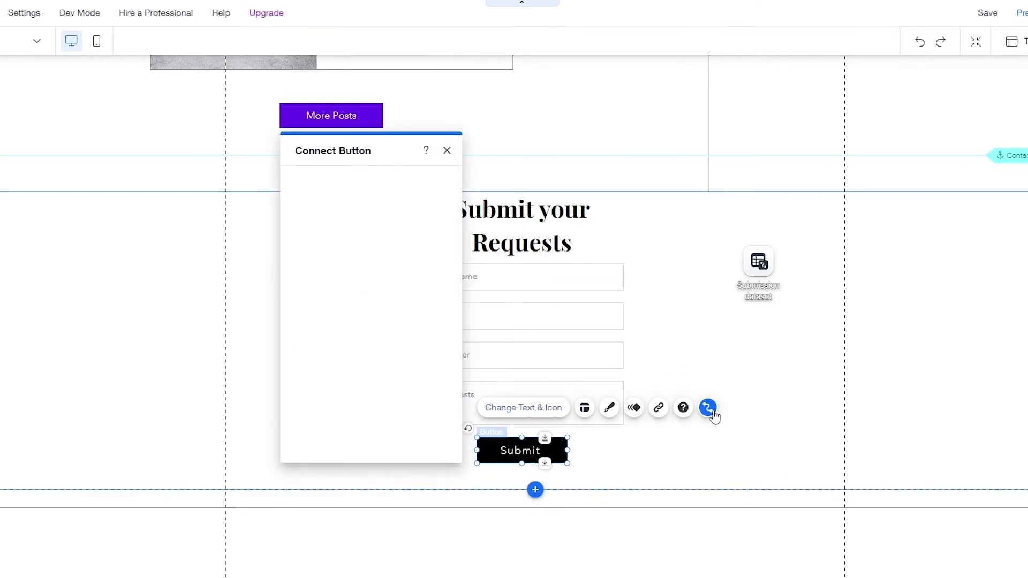
{"action": "left_click", "coordinate": [419, 280]}
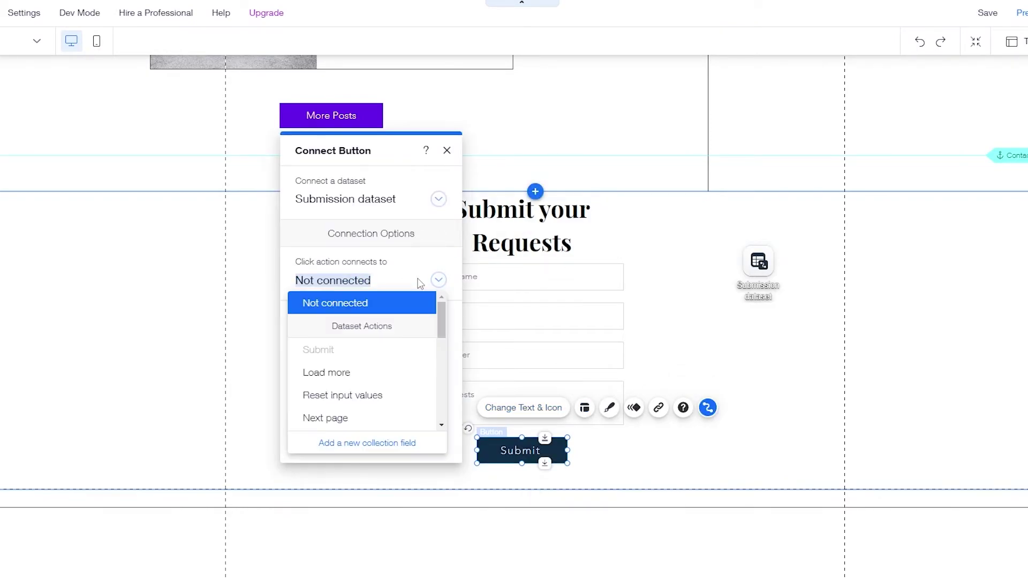
{"action": "left_click", "coordinate": [449, 152]}
{"action": "left_click", "coordinate": [450, 152]}
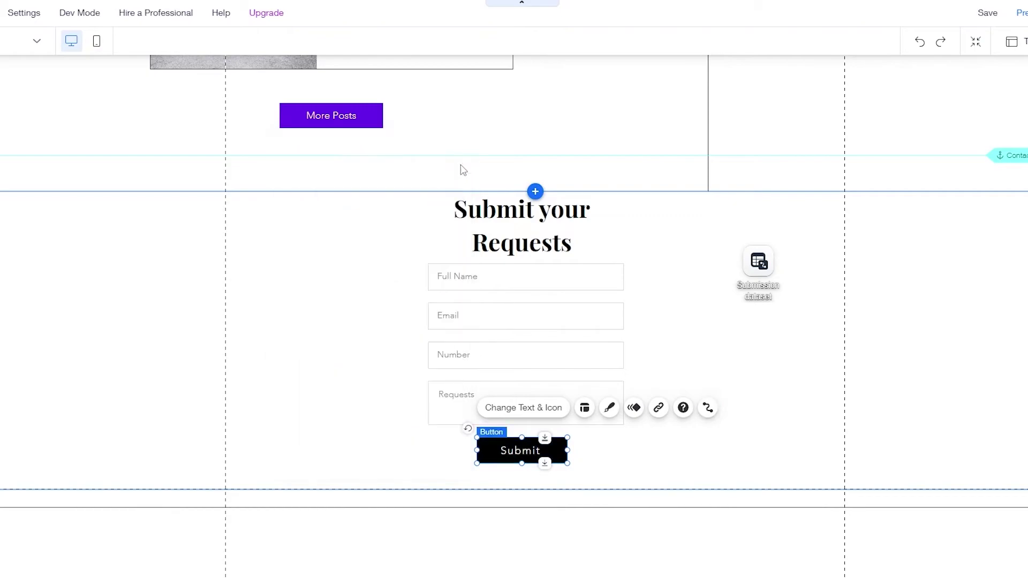
{"action": "left_click", "coordinate": [707, 408]}
{"action": "left_click", "coordinate": [381, 199]}
{"action": "left_click", "coordinate": [379, 241]}
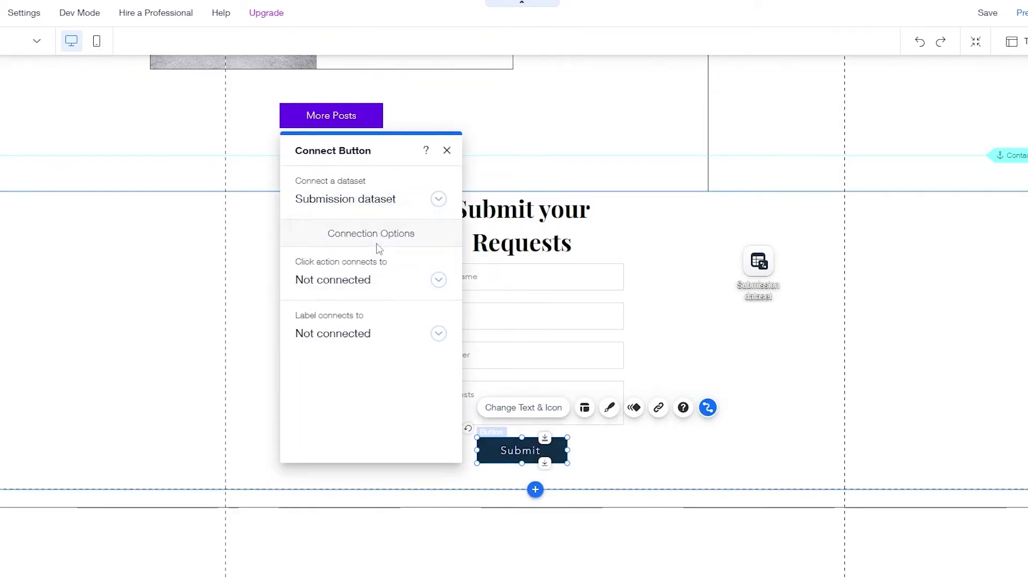
{"action": "left_click", "coordinate": [376, 292]}
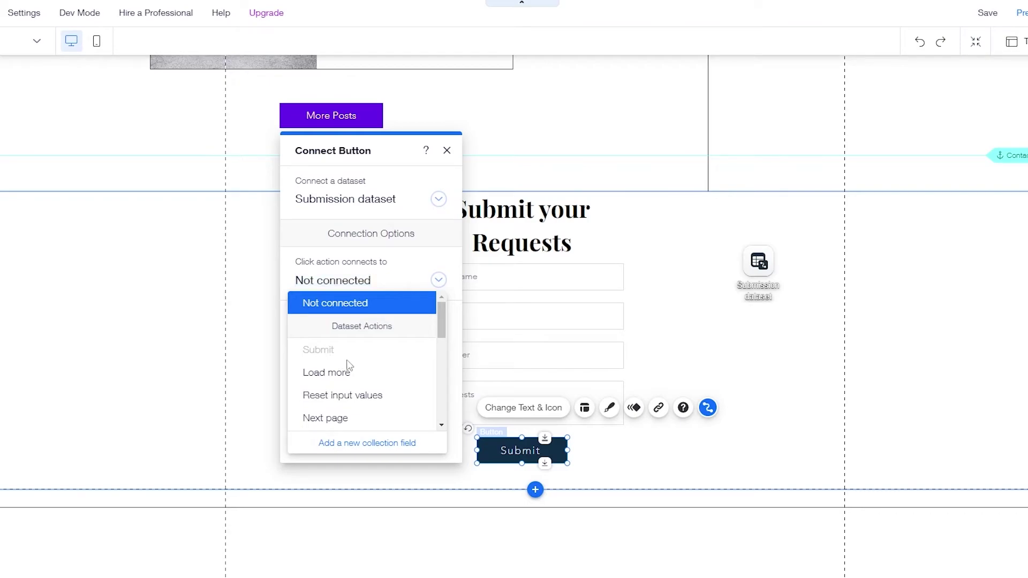
{"action": "left_click", "coordinate": [438, 280]}
{"action": "left_click", "coordinate": [360, 334]}
{"action": "left_click", "coordinate": [360, 340]}
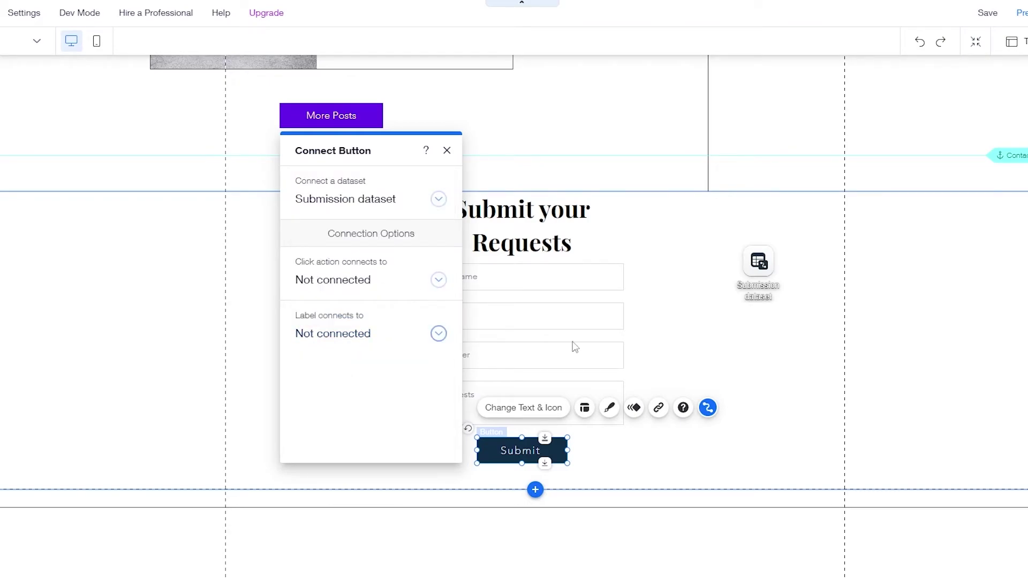
- Switch the Submission dataset's mode to Read & Write
{"action": "left_click", "coordinate": [777, 267]}
{"action": "left_click", "coordinate": [833, 223]}
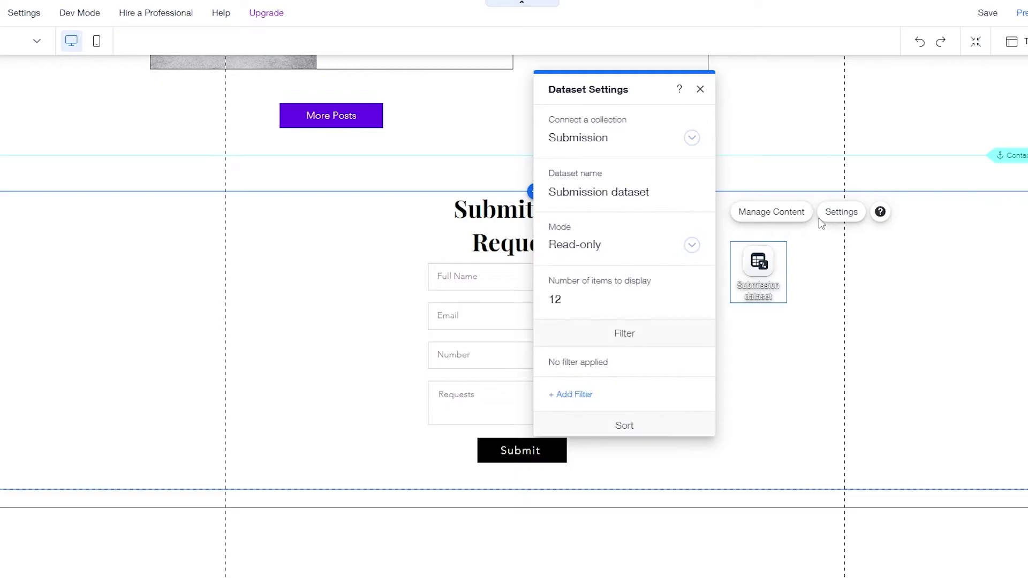
{"action": "left_click", "coordinate": [621, 253]}
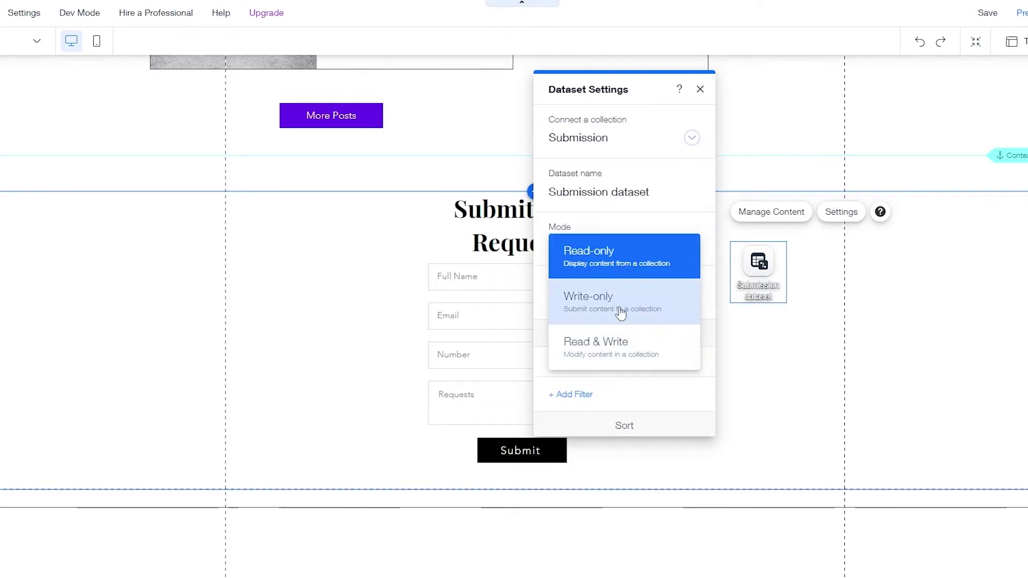
{"action": "left_click", "coordinate": [620, 348]}
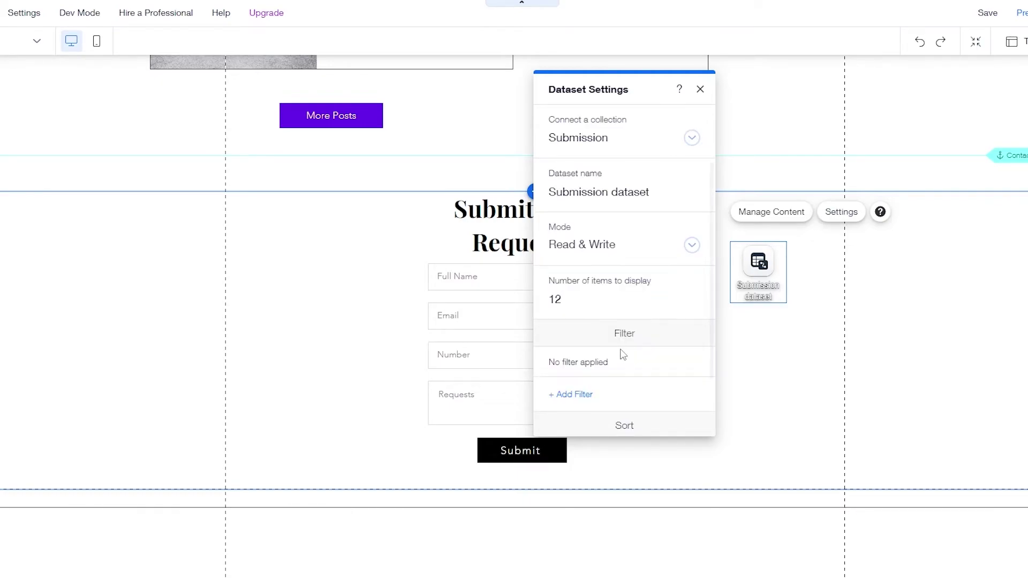
{"action": "left_click", "coordinate": [771, 355]}
{"action": "left_click", "coordinate": [519, 443]}
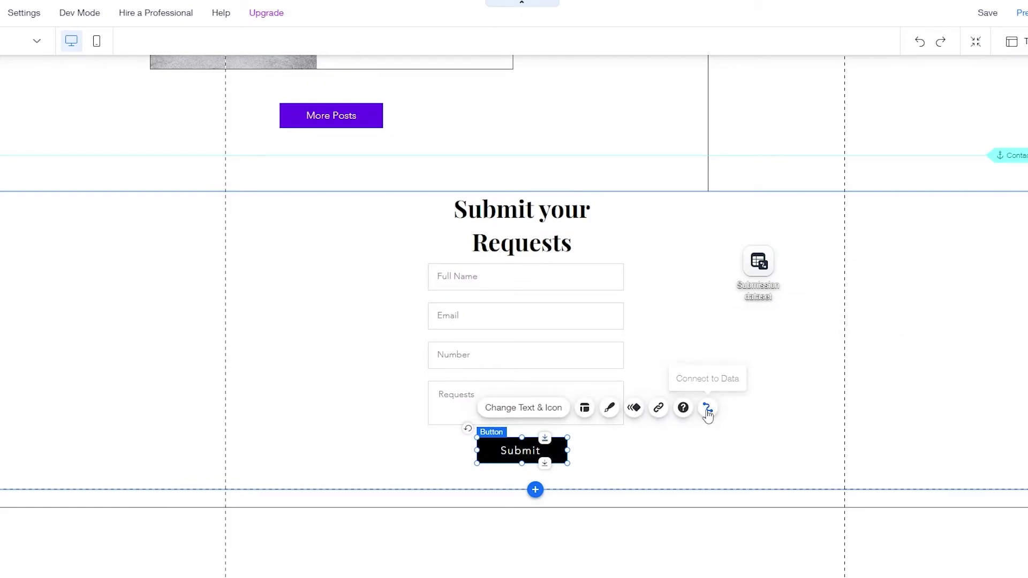
- Set the Submit button's click action to Submit
{"action": "left_click", "coordinate": [708, 407]}
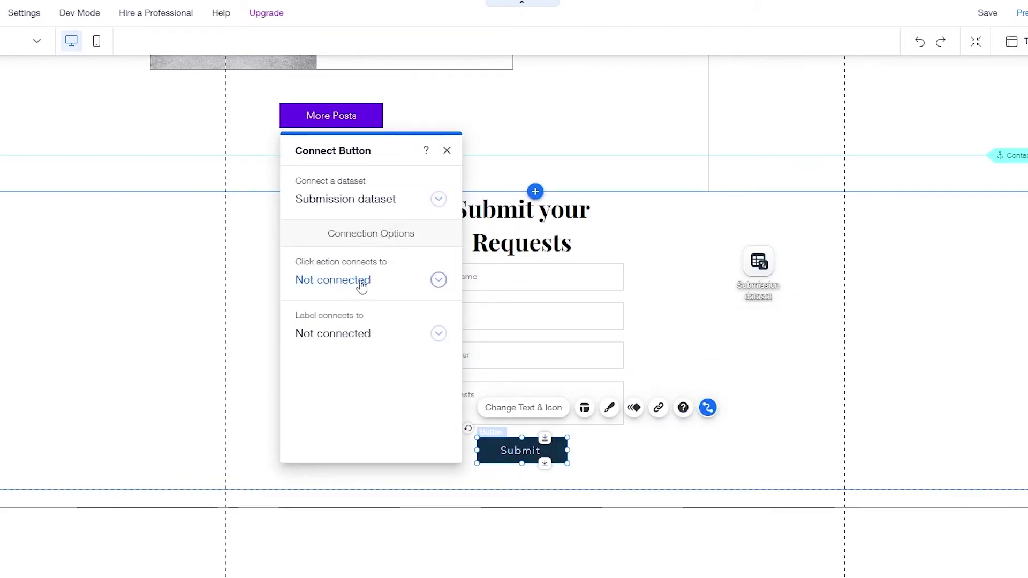
{"action": "left_click", "coordinate": [362, 286]}
{"action": "left_click", "coordinate": [329, 355]}
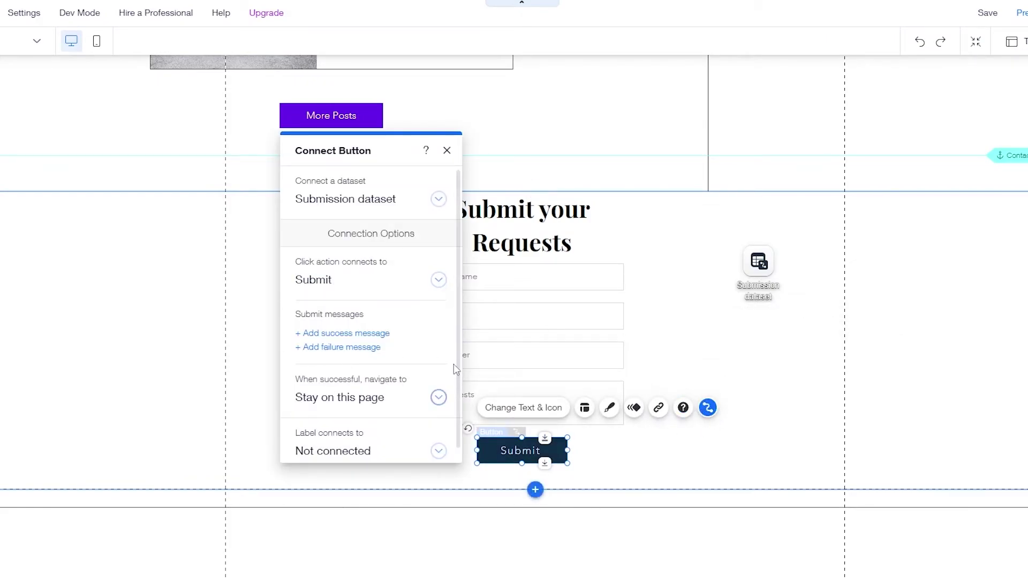
{"action": "scroll", "coordinate": [389, 440], "scroll_direction": "down", "scroll_amount": 1}
{"action": "scroll", "coordinate": [388, 438], "scroll_direction": "up", "scroll_amount": 1}
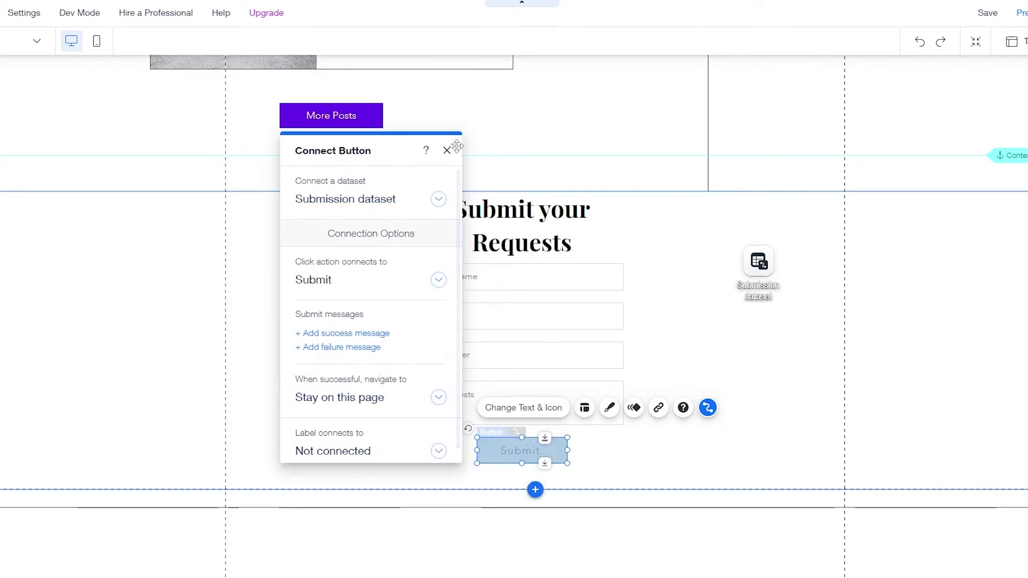
{"action": "left_click", "coordinate": [447, 150]}
- Change the Submission dataset's mode to Write-only and review the button's connection
{"action": "left_click", "coordinate": [776, 266]}
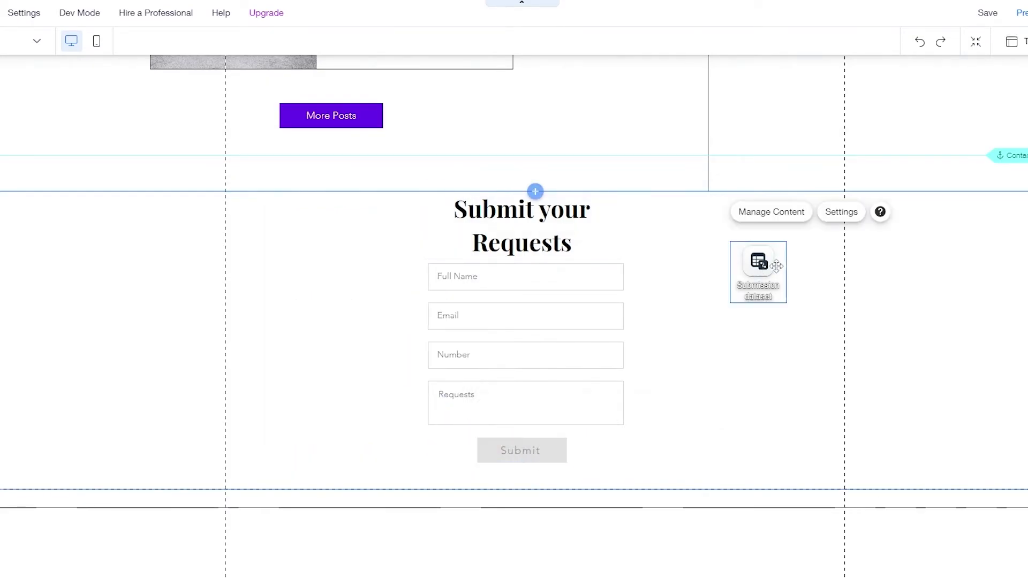
{"action": "left_click", "coordinate": [841, 213]}
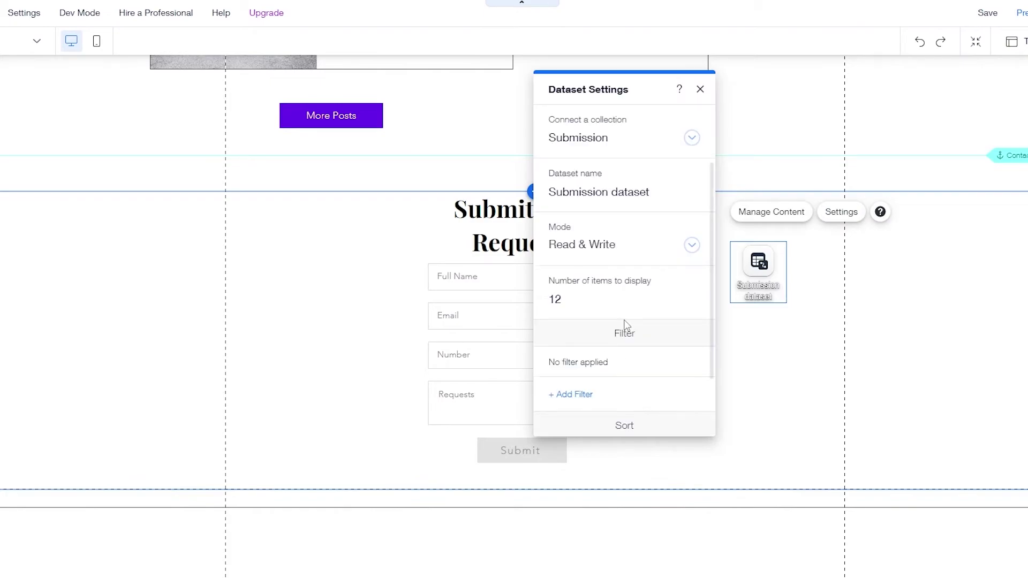
{"action": "left_click", "coordinate": [624, 244]}
{"action": "left_click", "coordinate": [624, 192]}
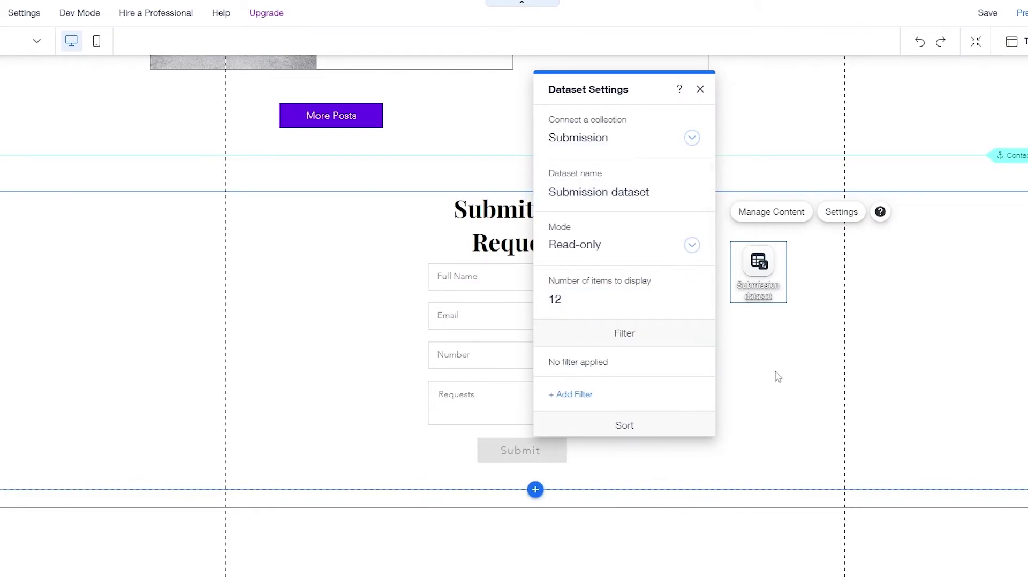
{"action": "left_click", "coordinate": [691, 244]}
{"action": "left_click", "coordinate": [591, 290]}
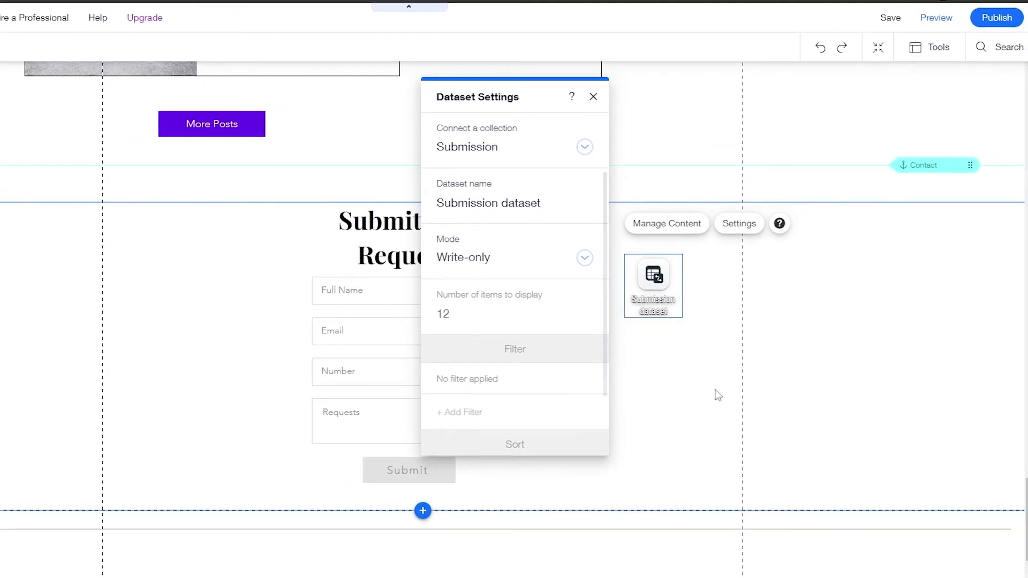
{"action": "left_click", "coordinate": [718, 395]}
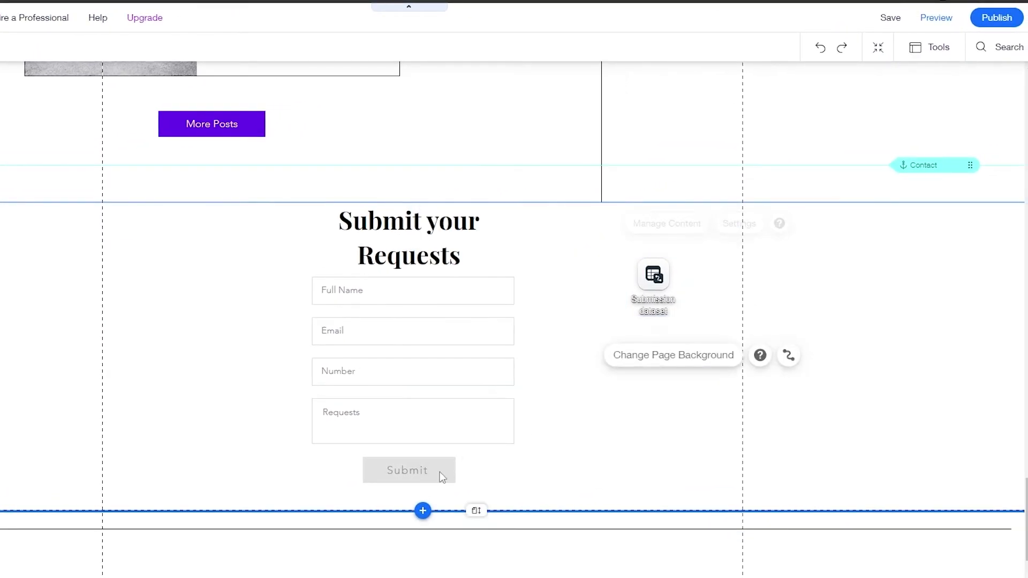
{"action": "left_click", "coordinate": [445, 467]}
{"action": "left_click", "coordinate": [333, 162]}
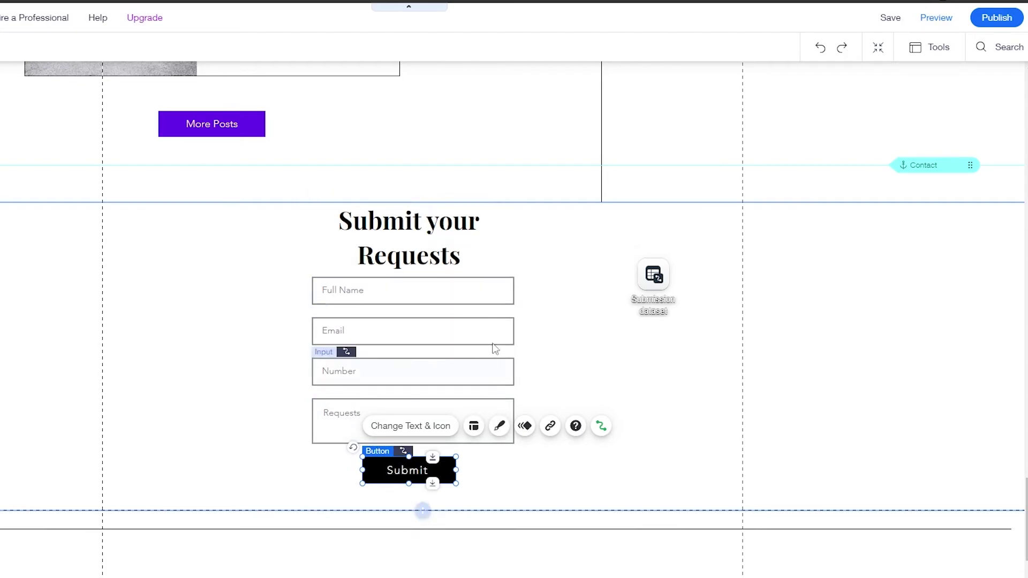
- Save and publish the site, then view the live Submit your Requests form
{"action": "left_click", "coordinate": [901, 19]}
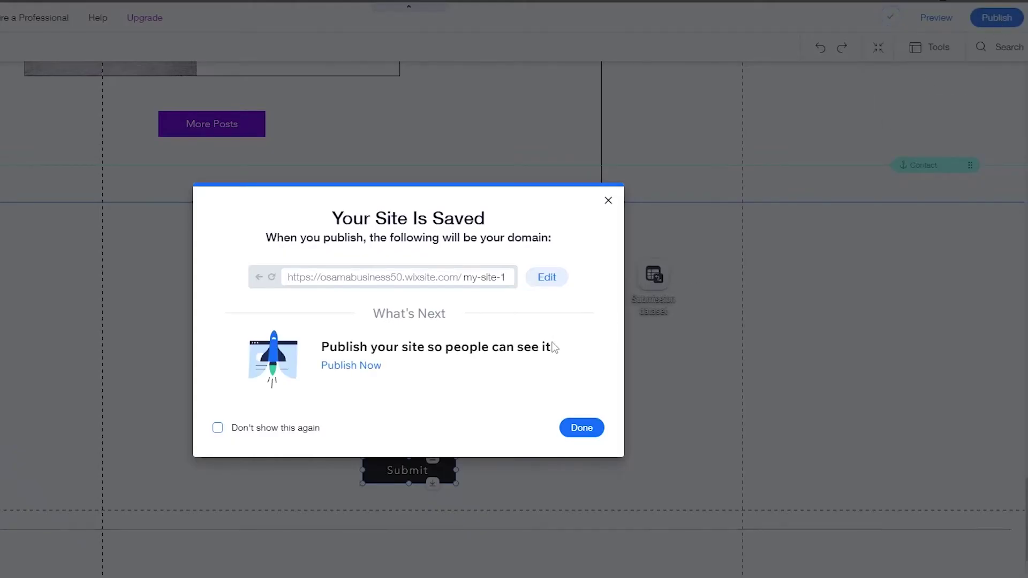
{"action": "left_click", "coordinate": [1001, 23]}
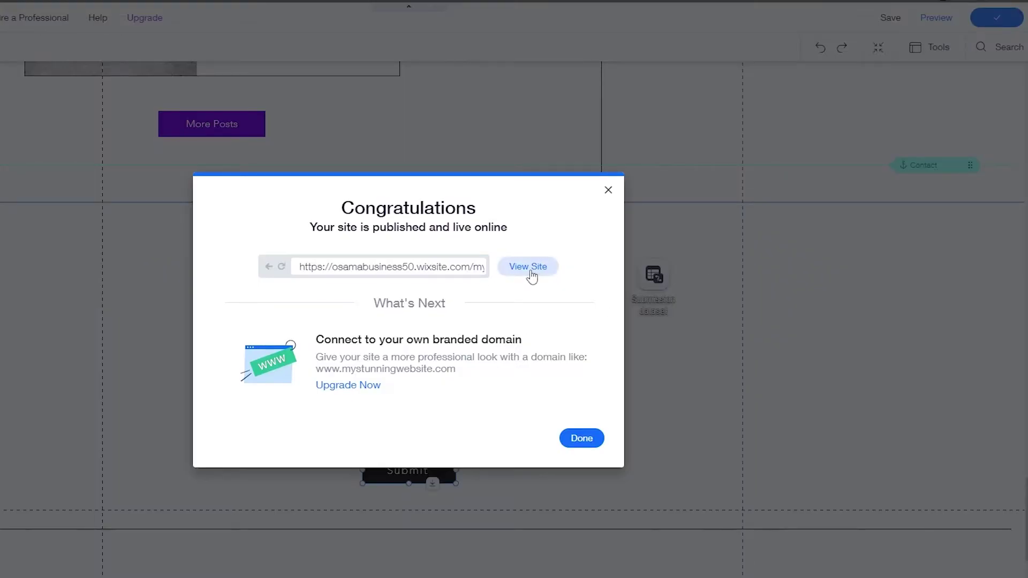
{"action": "left_click", "coordinate": [529, 268]}
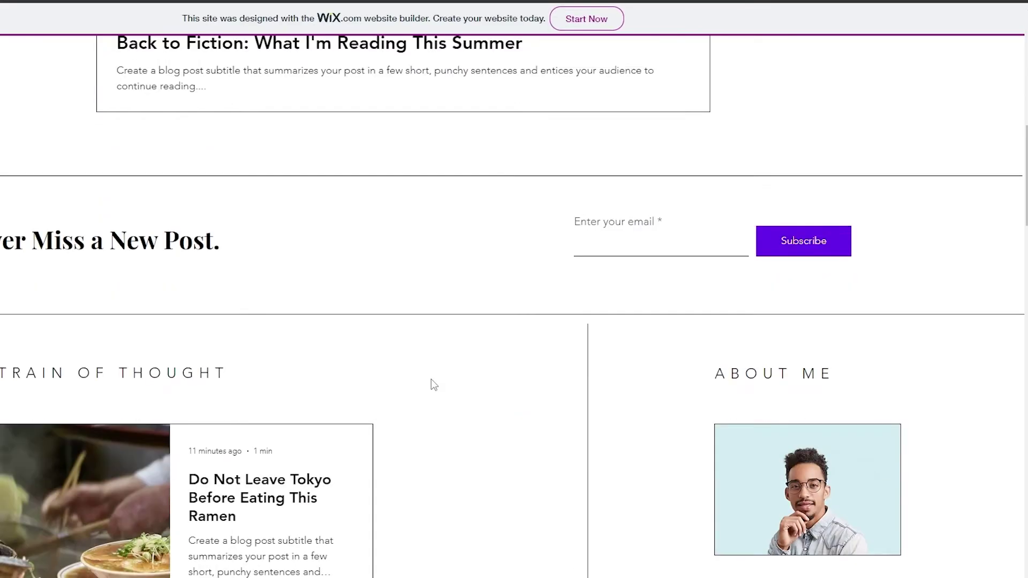
{"action": "scroll", "coordinate": [427, 382], "scroll_direction": "down", "scroll_amount": 15}
- Fill the live form with the copied temporary email and a test number, then submit
{"action": "scroll", "coordinate": [534, 359], "scroll_direction": "up", "scroll_amount": 5}
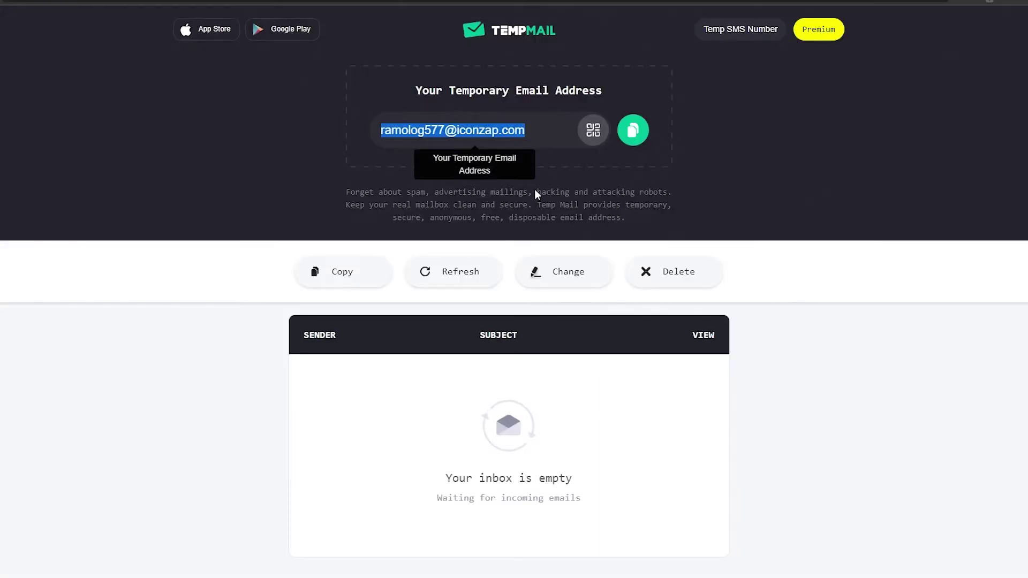
{"action": "left_click", "coordinate": [632, 130]}
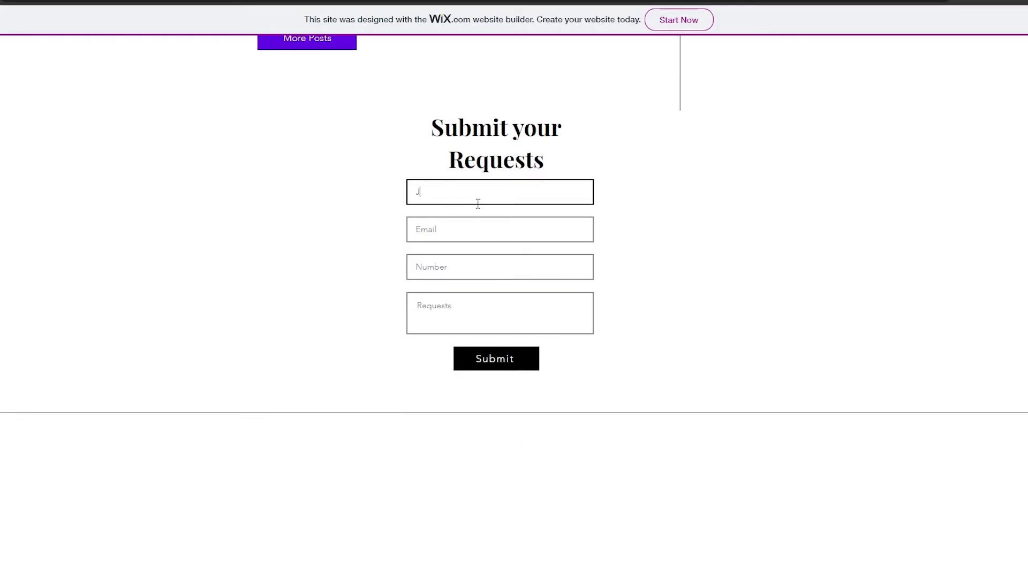
{"action": "left_click", "coordinate": [516, 229]}
{"action": "key", "text": "ctrl+v"}
{"action": "key", "text": "Tab"}
{"action": "type", "text": "3215465465846"}
{"action": "key", "text": "Tab"}
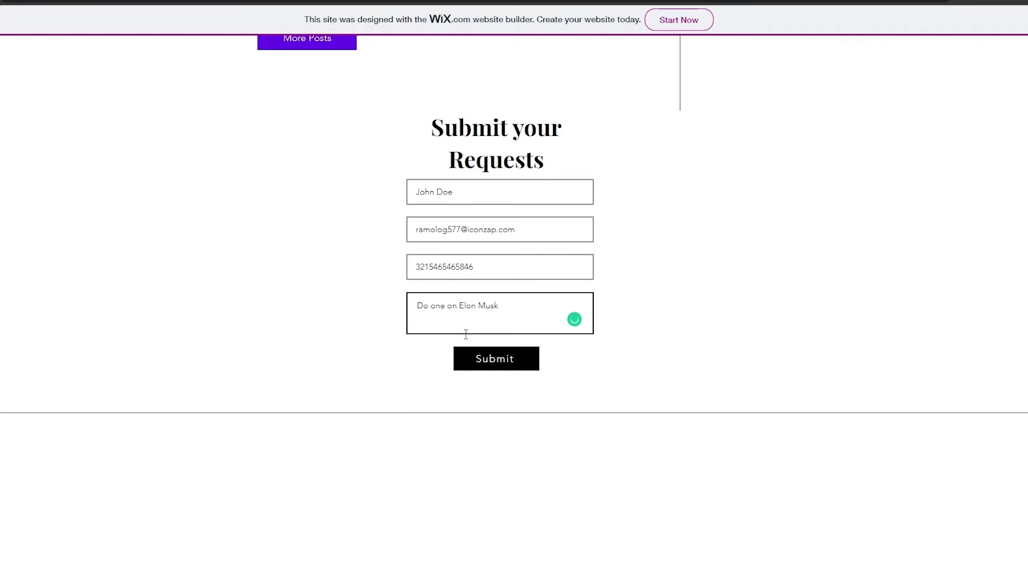
{"action": "left_click", "coordinate": [508, 369]}
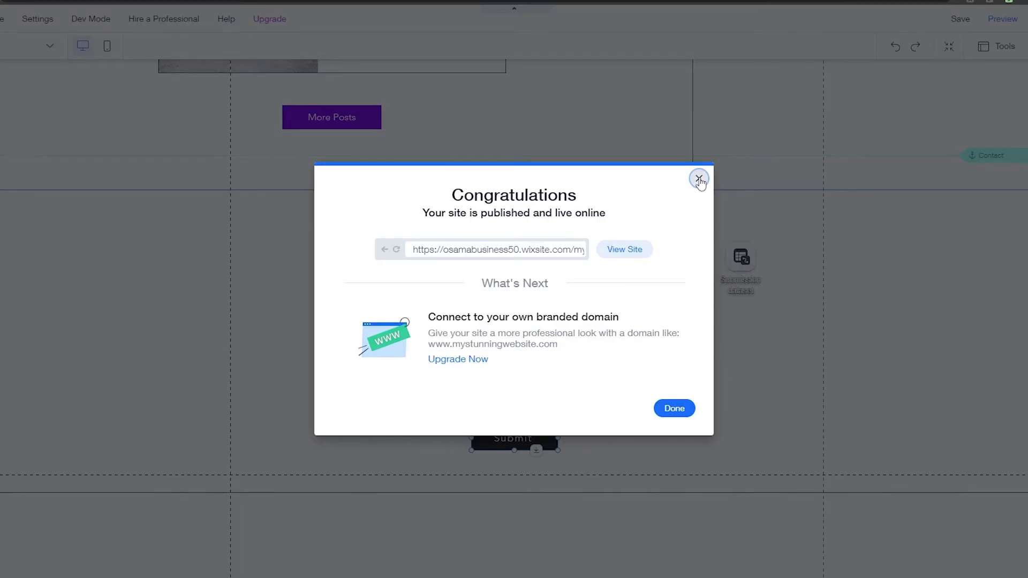
- Dismiss the publish congratulations and permanently turn off the mobile editing prompt
{"action": "left_click", "coordinate": [699, 180]}
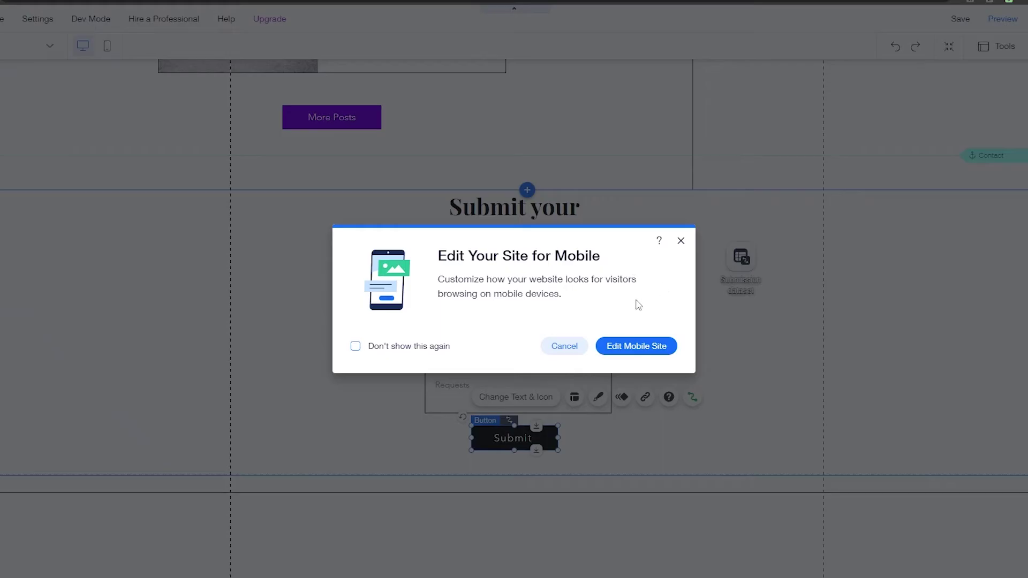
{"action": "left_click", "coordinate": [399, 348]}
{"action": "left_click", "coordinate": [571, 348]}
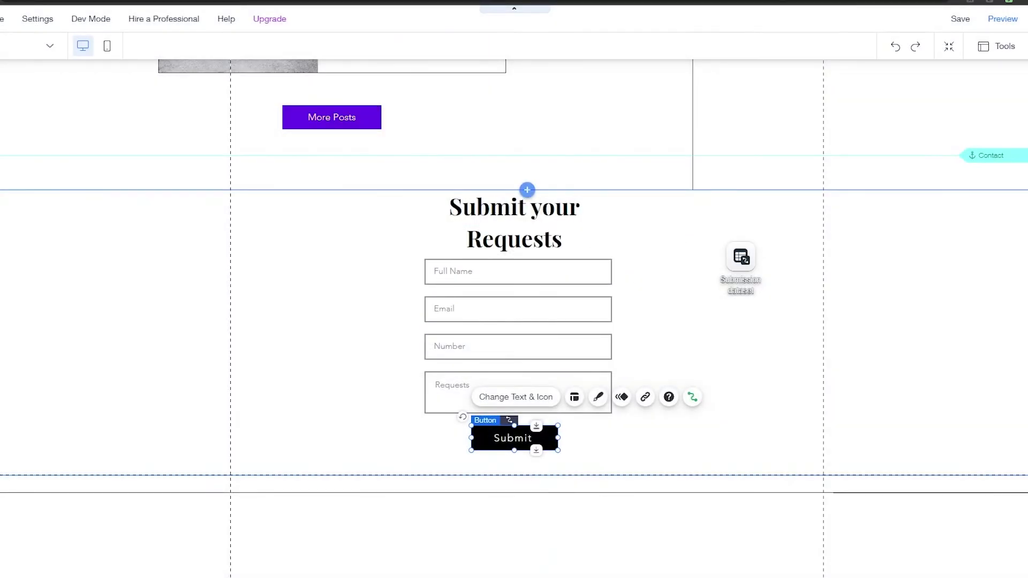
- Check the Submission collection's entries in the CMS, then open the Submit button's data connection
{"action": "left_click", "coordinate": [0, 283]}
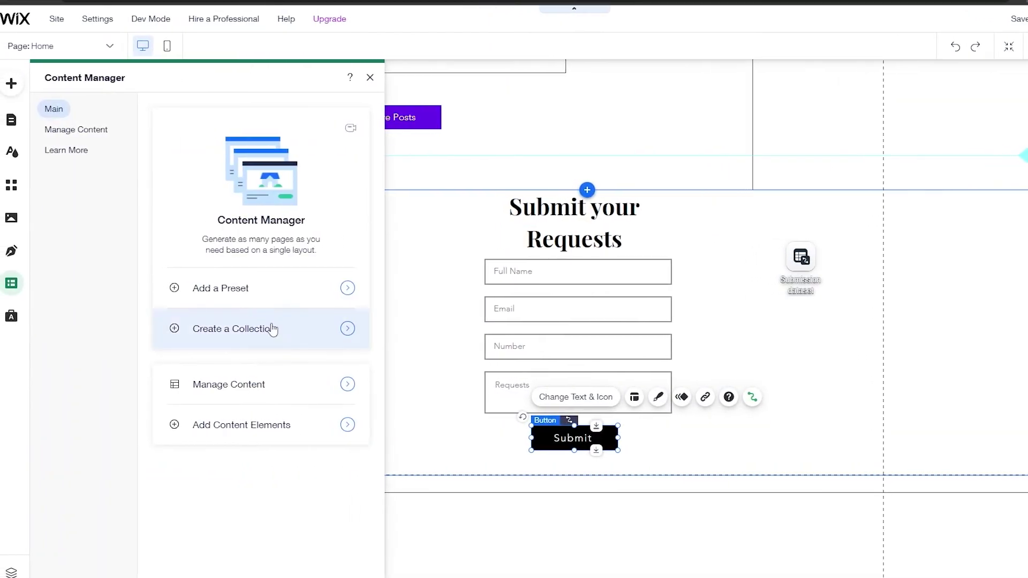
{"action": "left_click", "coordinate": [69, 131]}
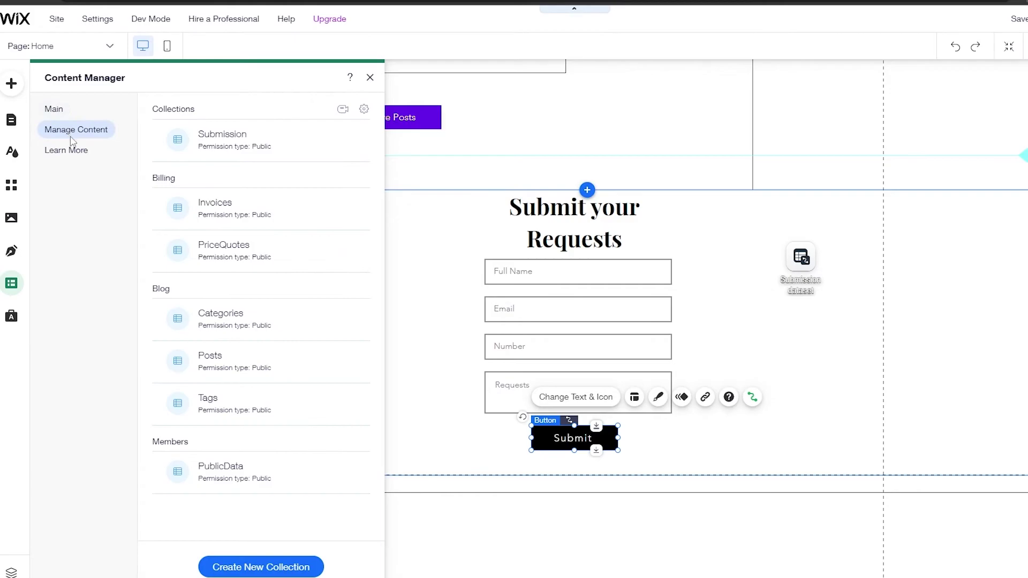
{"action": "left_click", "coordinate": [230, 141]}
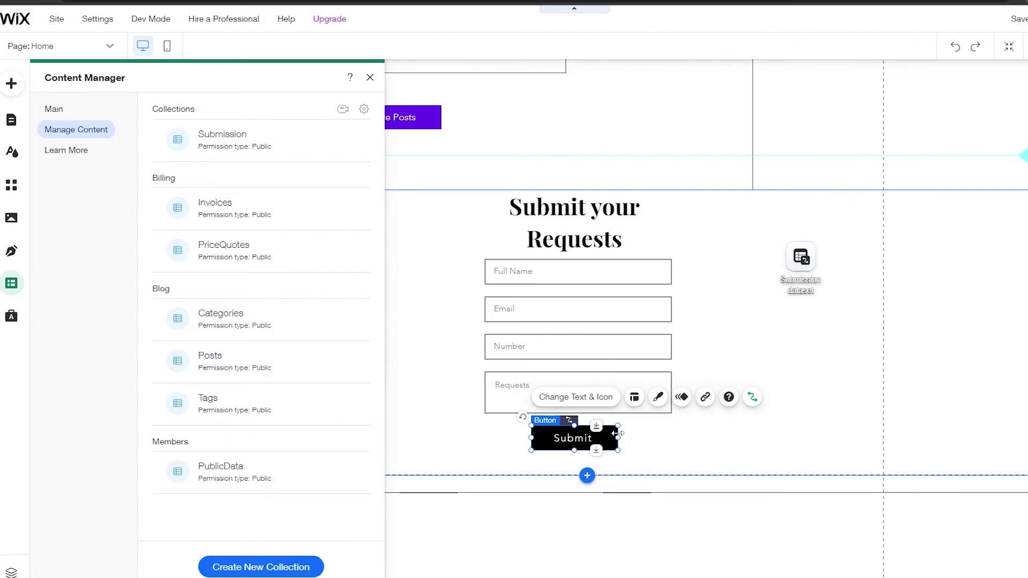
{"action": "left_click", "coordinate": [752, 397]}
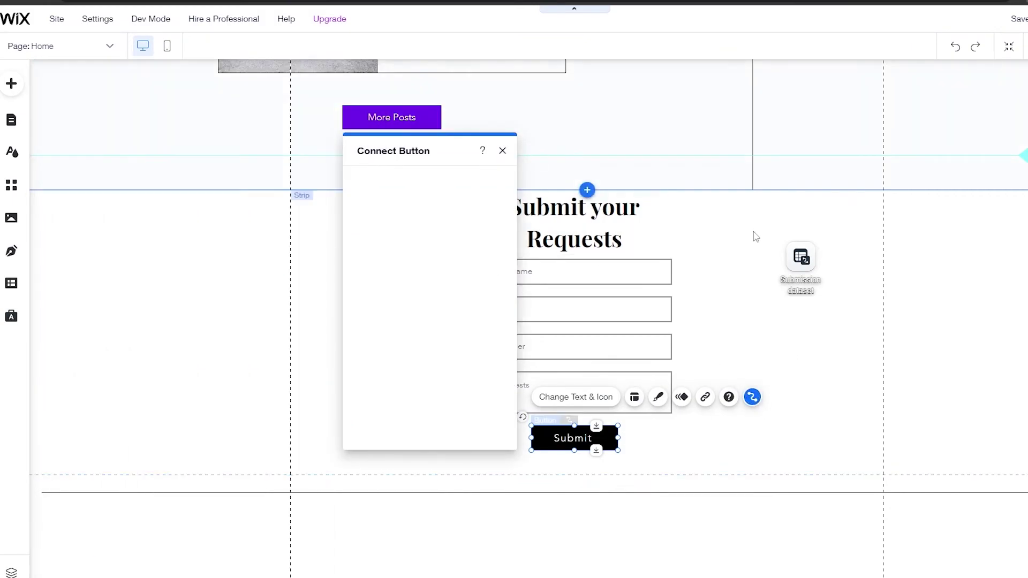
- Check the dataset's mode, then confirm the Submit button stays connected to Submission dataset
{"action": "left_click", "coordinate": [822, 261]}
{"action": "left_click", "coordinate": [886, 209]}
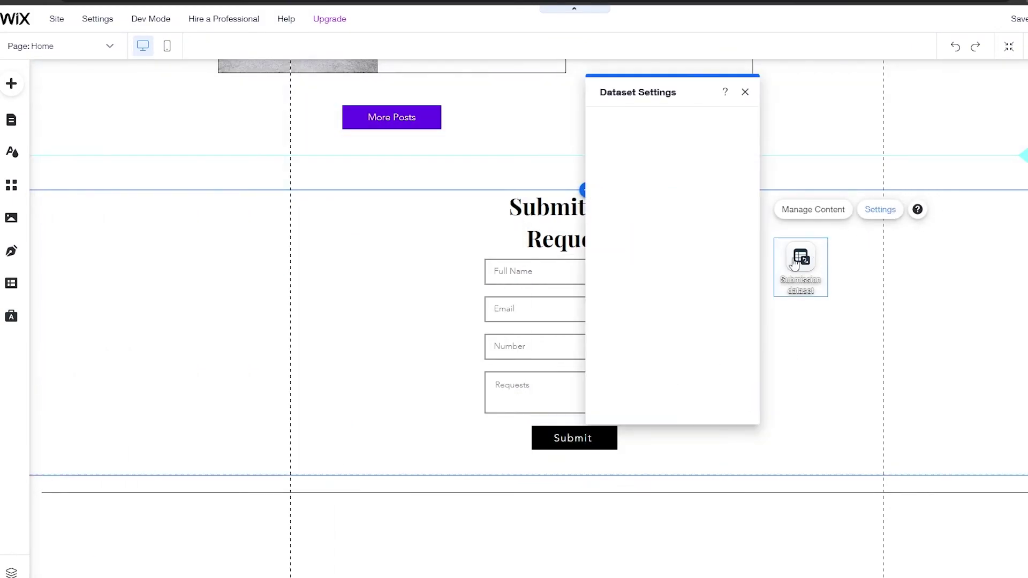
{"action": "left_click", "coordinate": [670, 239]}
{"action": "left_click", "coordinate": [567, 419]}
{"action": "left_click", "coordinate": [611, 431]}
{"action": "left_click", "coordinate": [752, 397]}
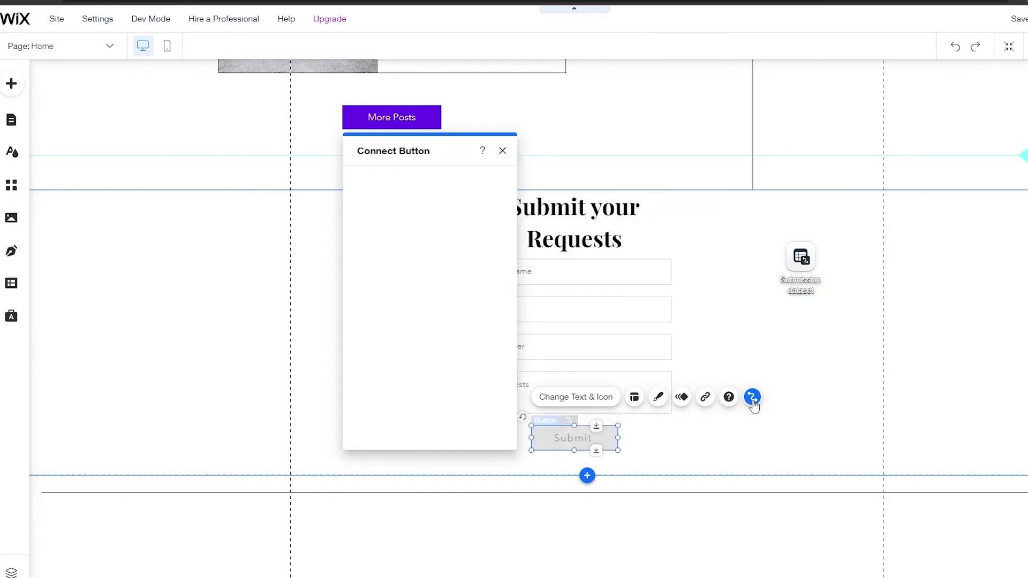
{"action": "left_click", "coordinate": [475, 200]}
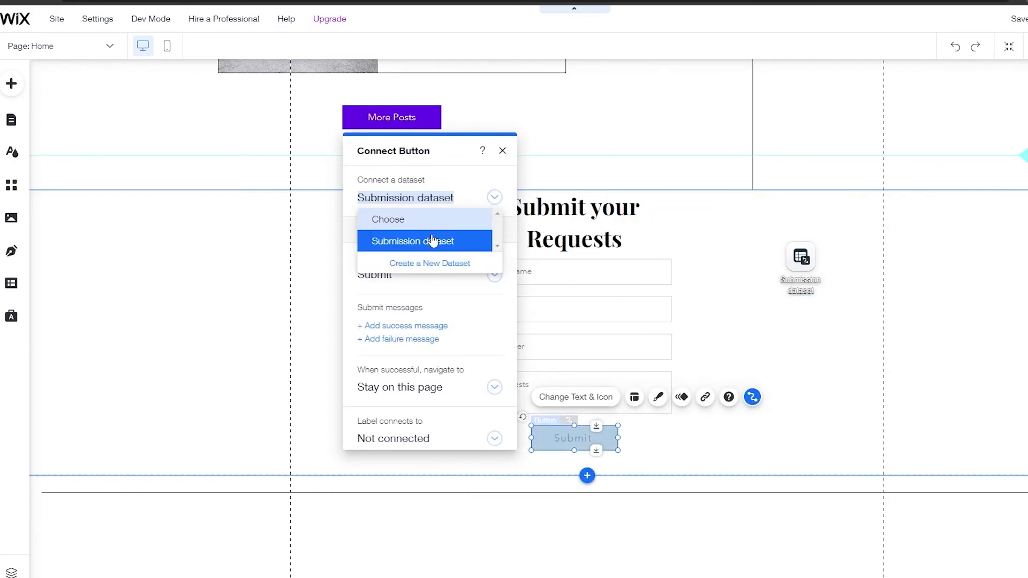
{"action": "left_click", "coordinate": [433, 241]}
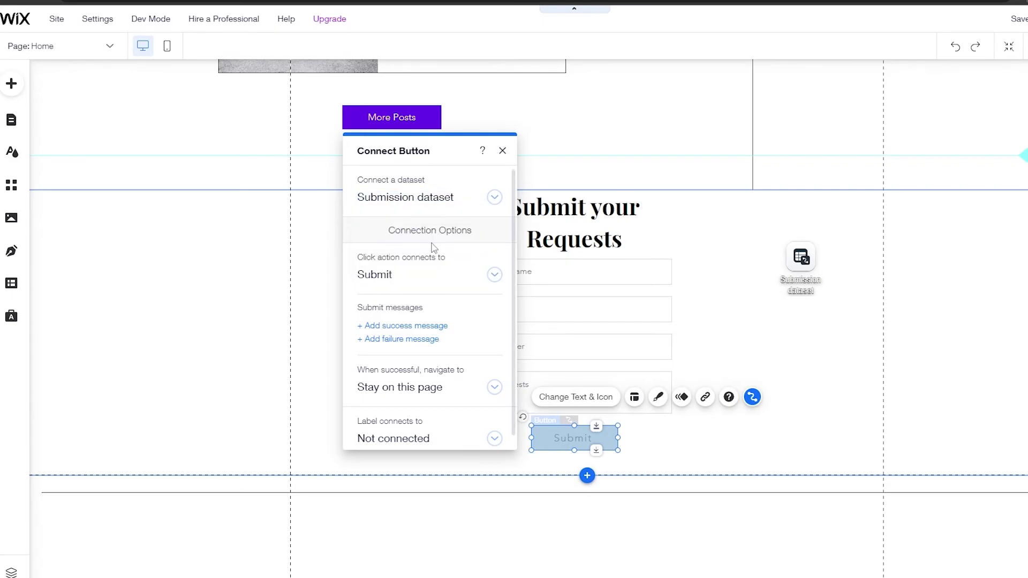
{"action": "left_click", "coordinate": [503, 150]}
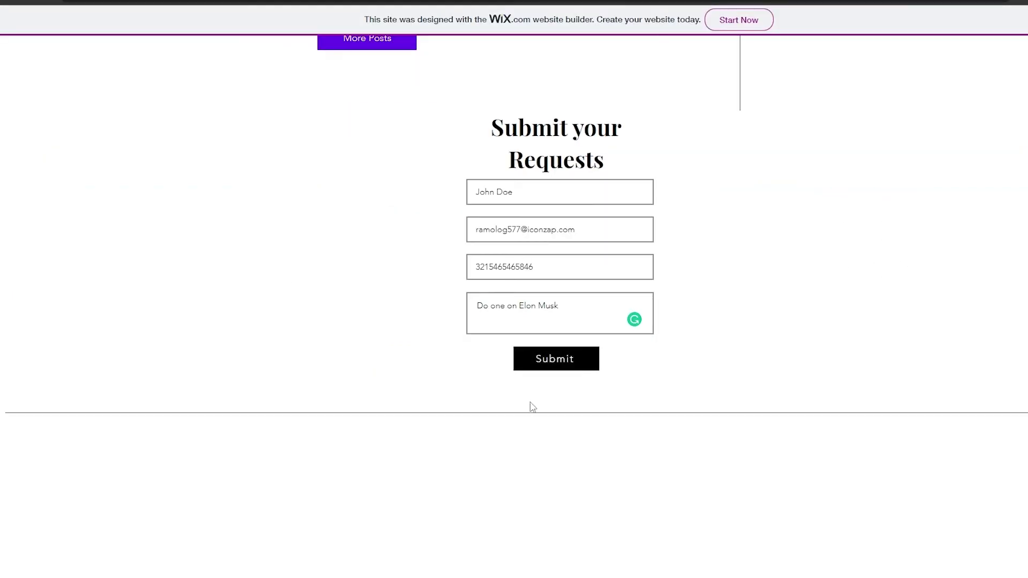
- Submit the first test request, then start a second entry with 'ad' in Requests
{"action": "left_click", "coordinate": [557, 366]}
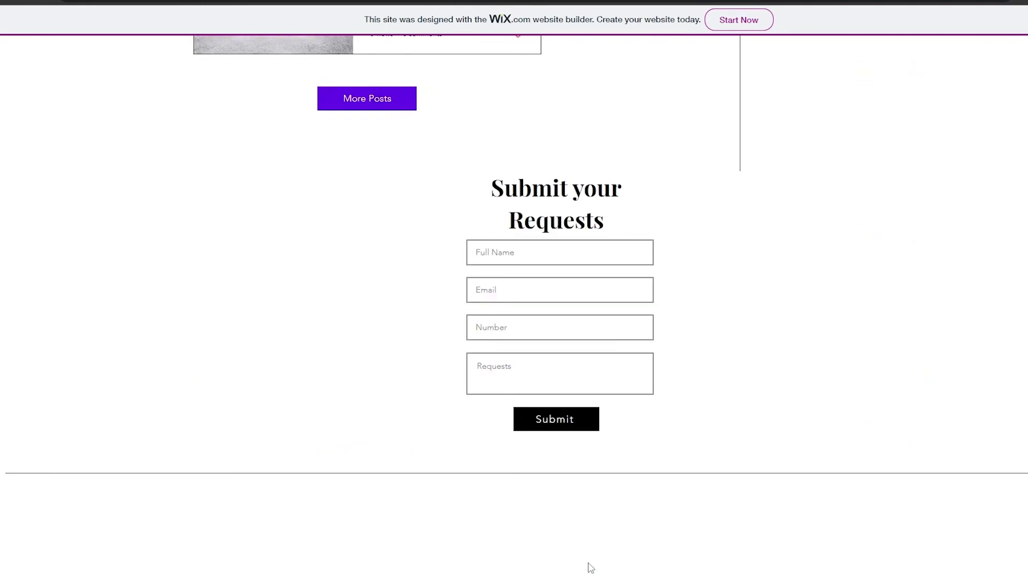
{"action": "left_click", "coordinate": [484, 202]}
{"action": "left_click", "coordinate": [507, 312]}
{"action": "type", "text": "ada"}
- Complete the Number field, submit the second test entry, and select the editor's Number field
{"action": "left_click", "coordinate": [563, 278]}
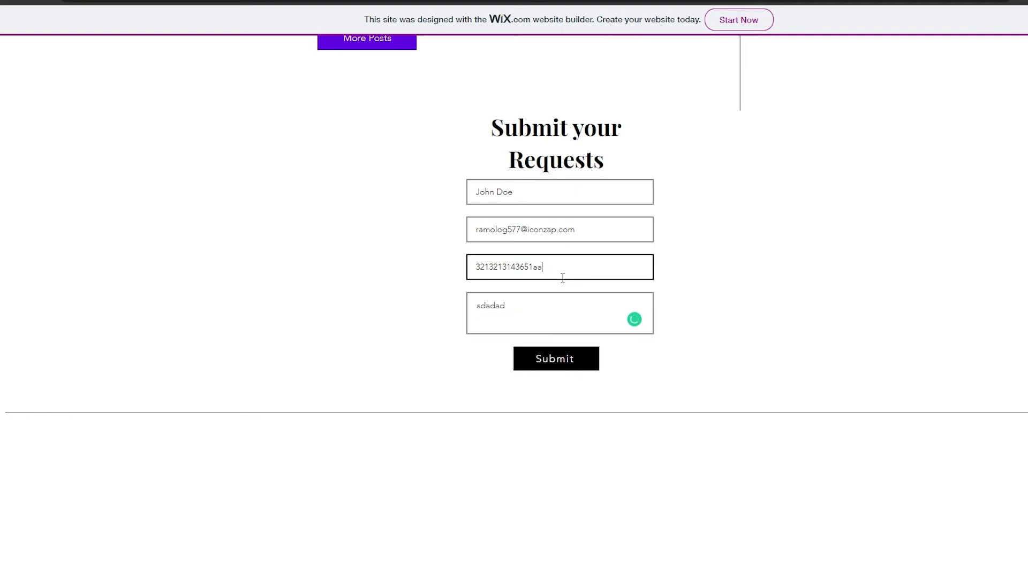
{"action": "left_click", "coordinate": [557, 366]}
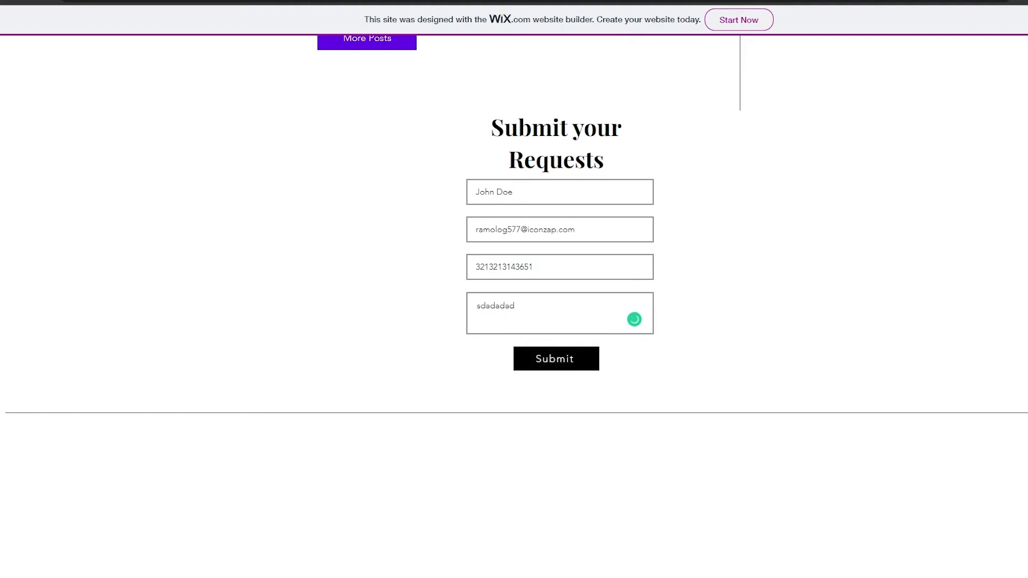
{"action": "left_click", "coordinate": [568, 348]}
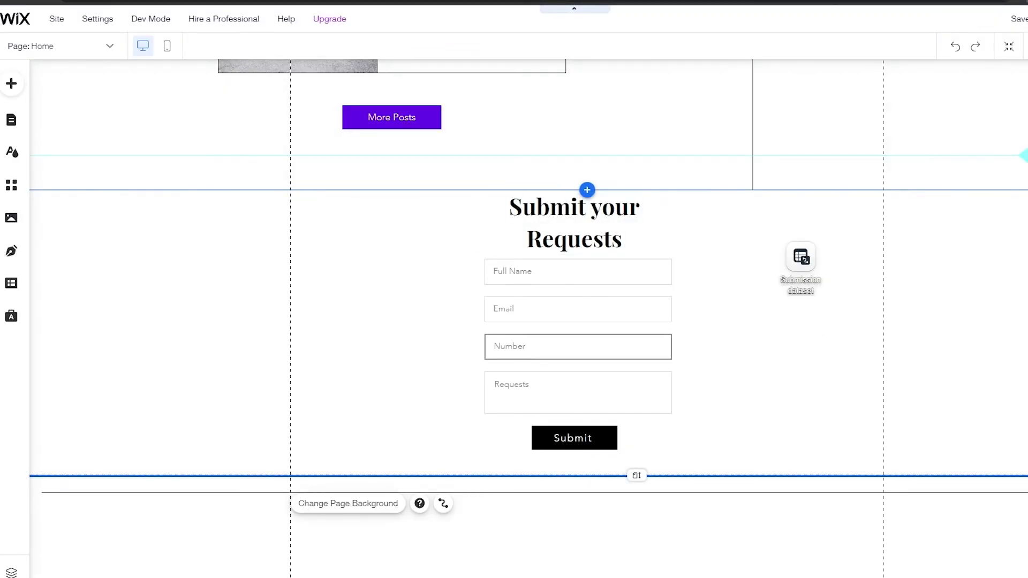
- Open the Submission collection's settings from the CMS content manager
{"action": "left_click", "coordinate": [12, 283]}
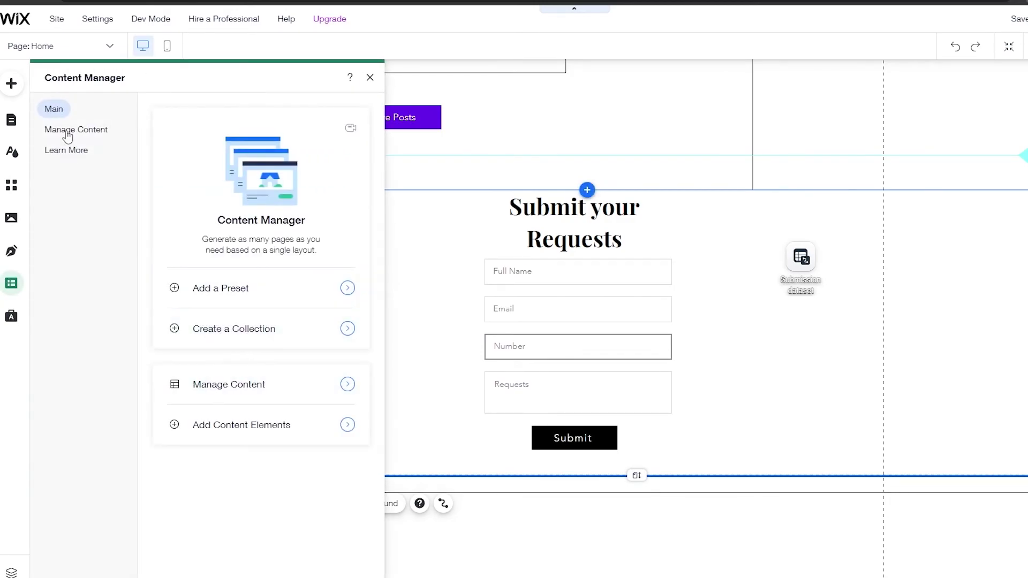
{"action": "left_click", "coordinate": [75, 130]}
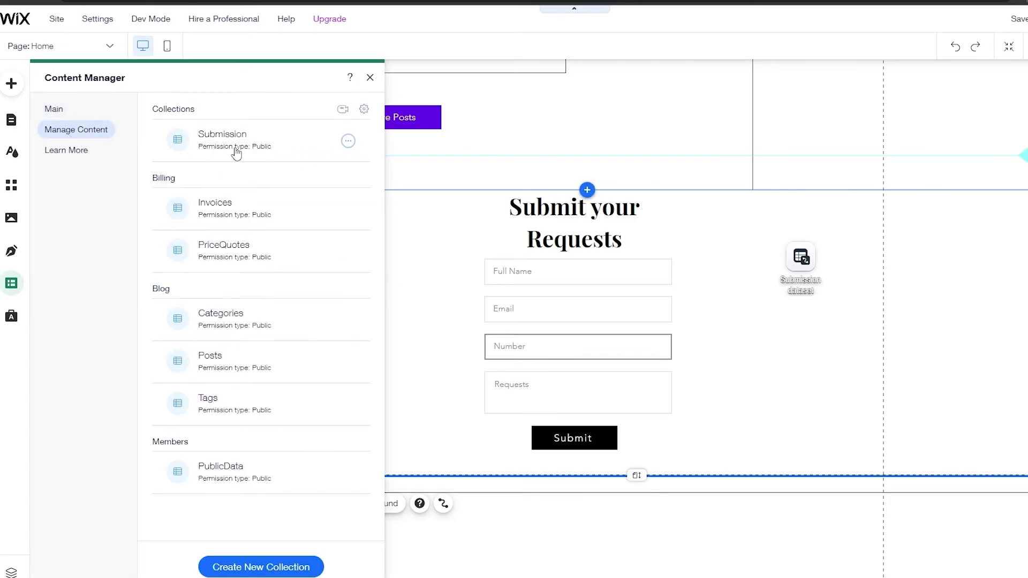
{"action": "left_click", "coordinate": [236, 149]}
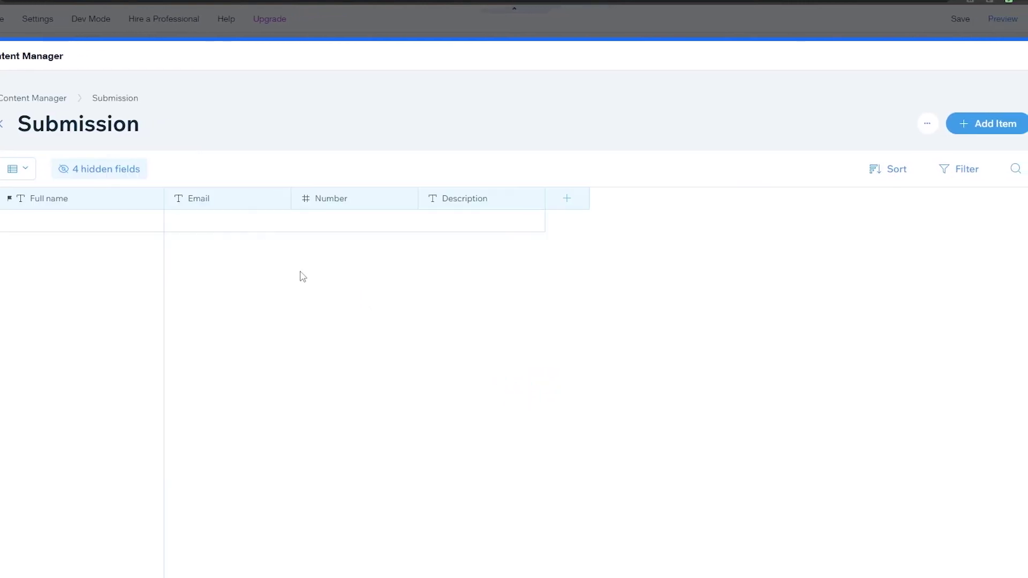
{"action": "left_click", "coordinate": [927, 125]}
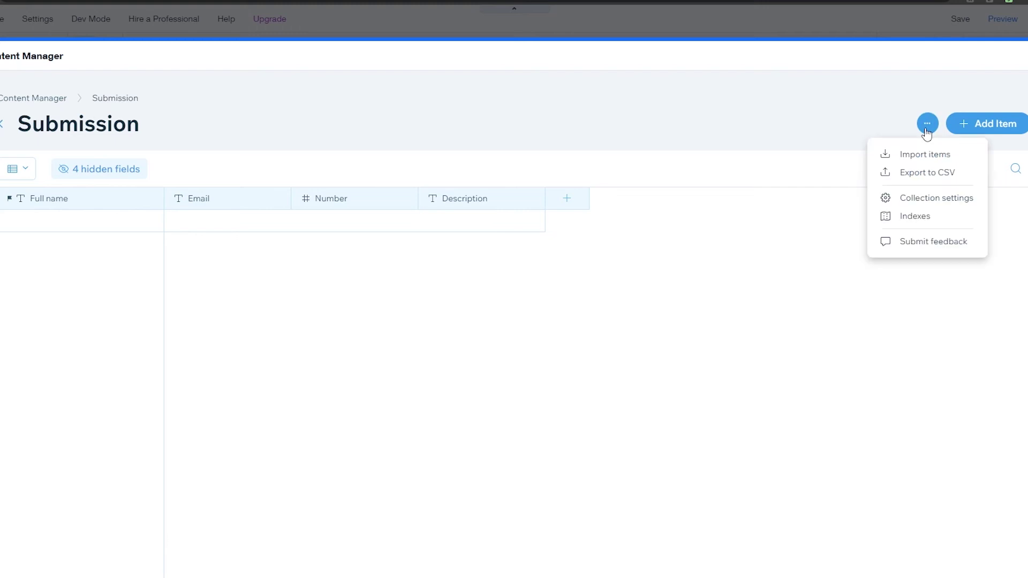
{"action": "left_click", "coordinate": [921, 198]}
- Set the Submission collection permission to Form Submission, save it, and close the collections panel
{"action": "left_click", "coordinate": [559, 268]}
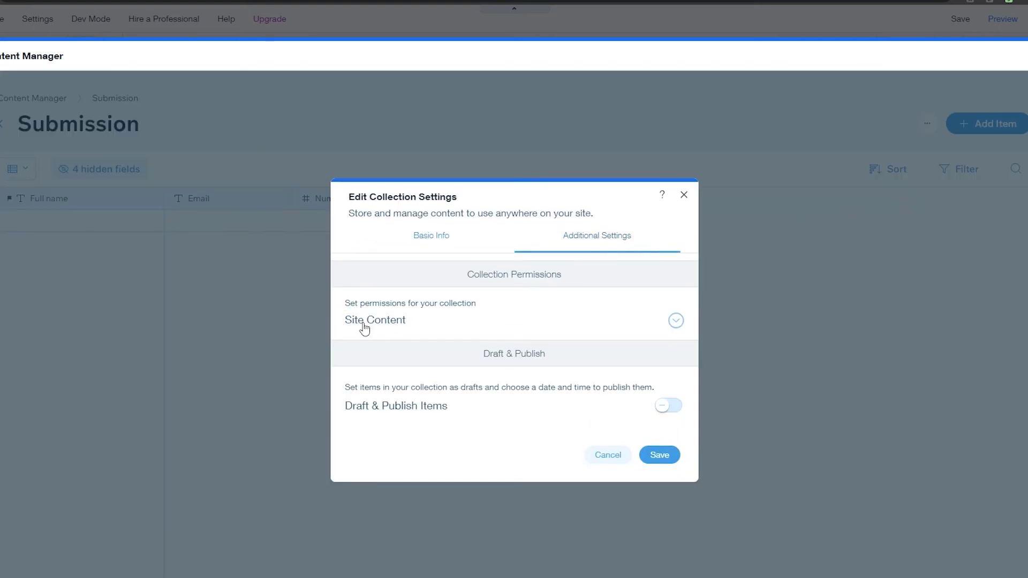
{"action": "left_click", "coordinate": [364, 328]}
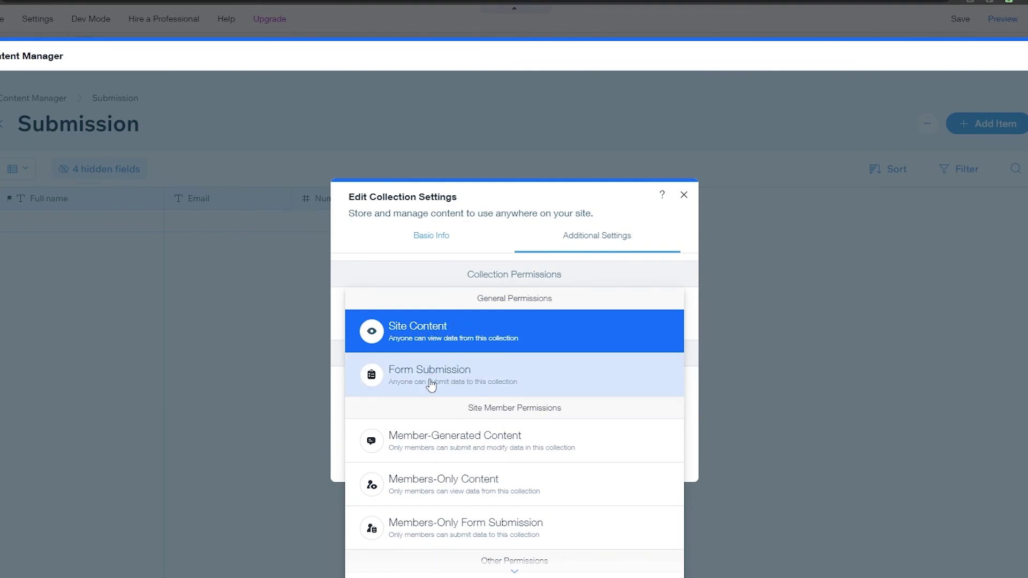
{"action": "left_click", "coordinate": [445, 383]}
{"action": "left_click", "coordinate": [658, 464]}
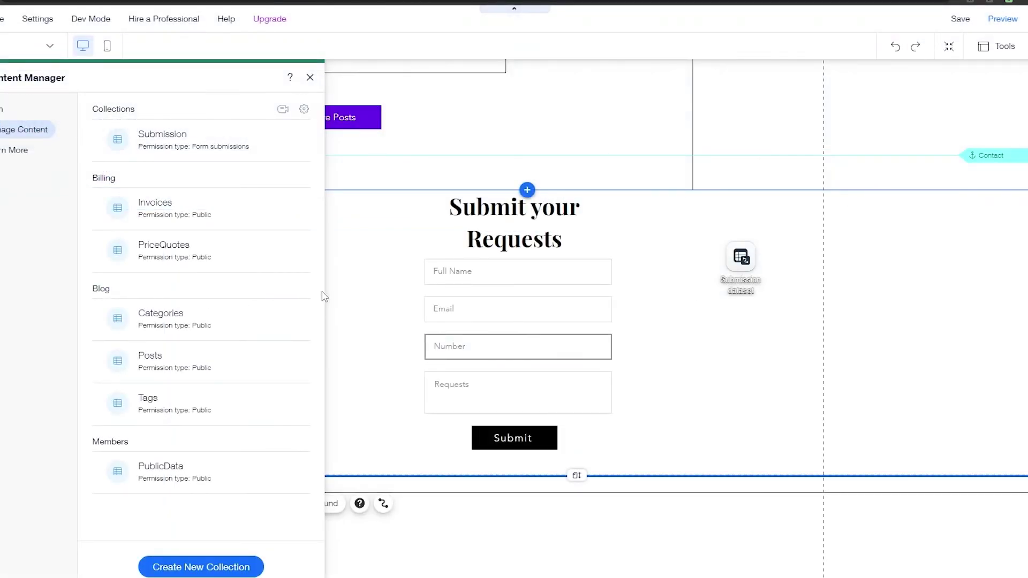
{"action": "left_click", "coordinate": [332, 288]}
{"action": "mouse_move", "coordinate": [969, 24]}
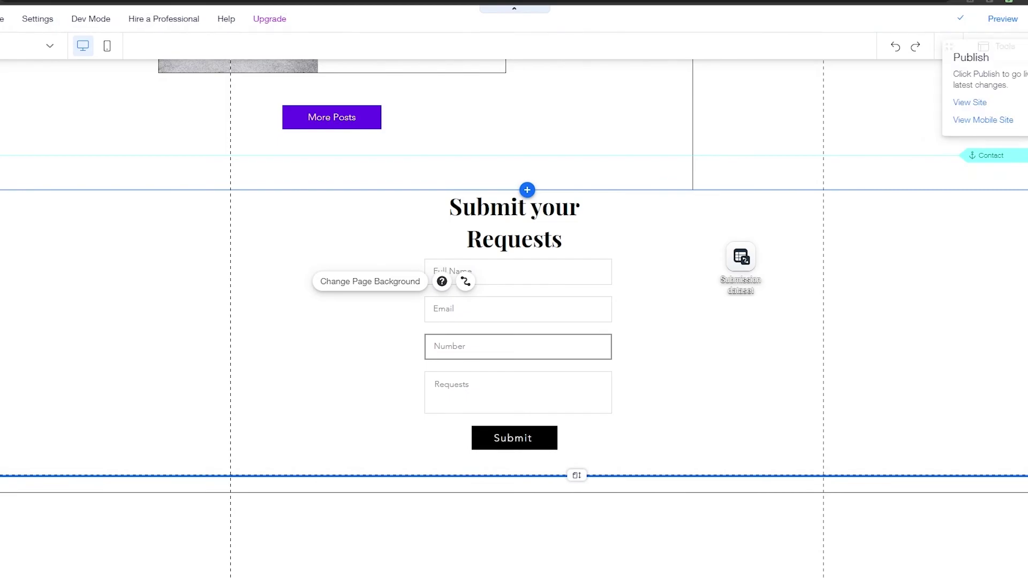